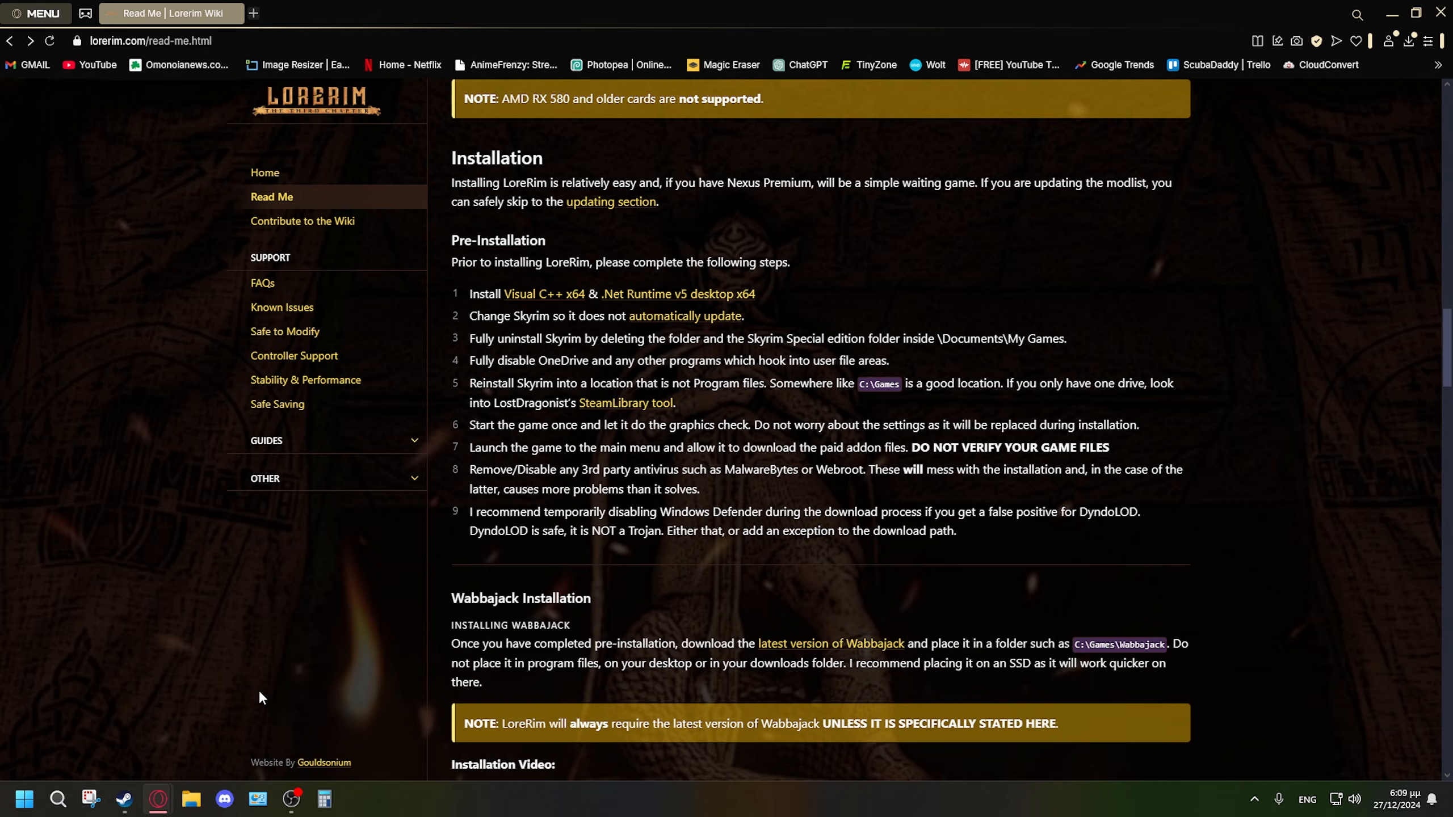
# Review the LoreRim system requirements, space requirements and pre-installation instructions on the Read Me page.
pyautogui.scroll(8, 259, 690)
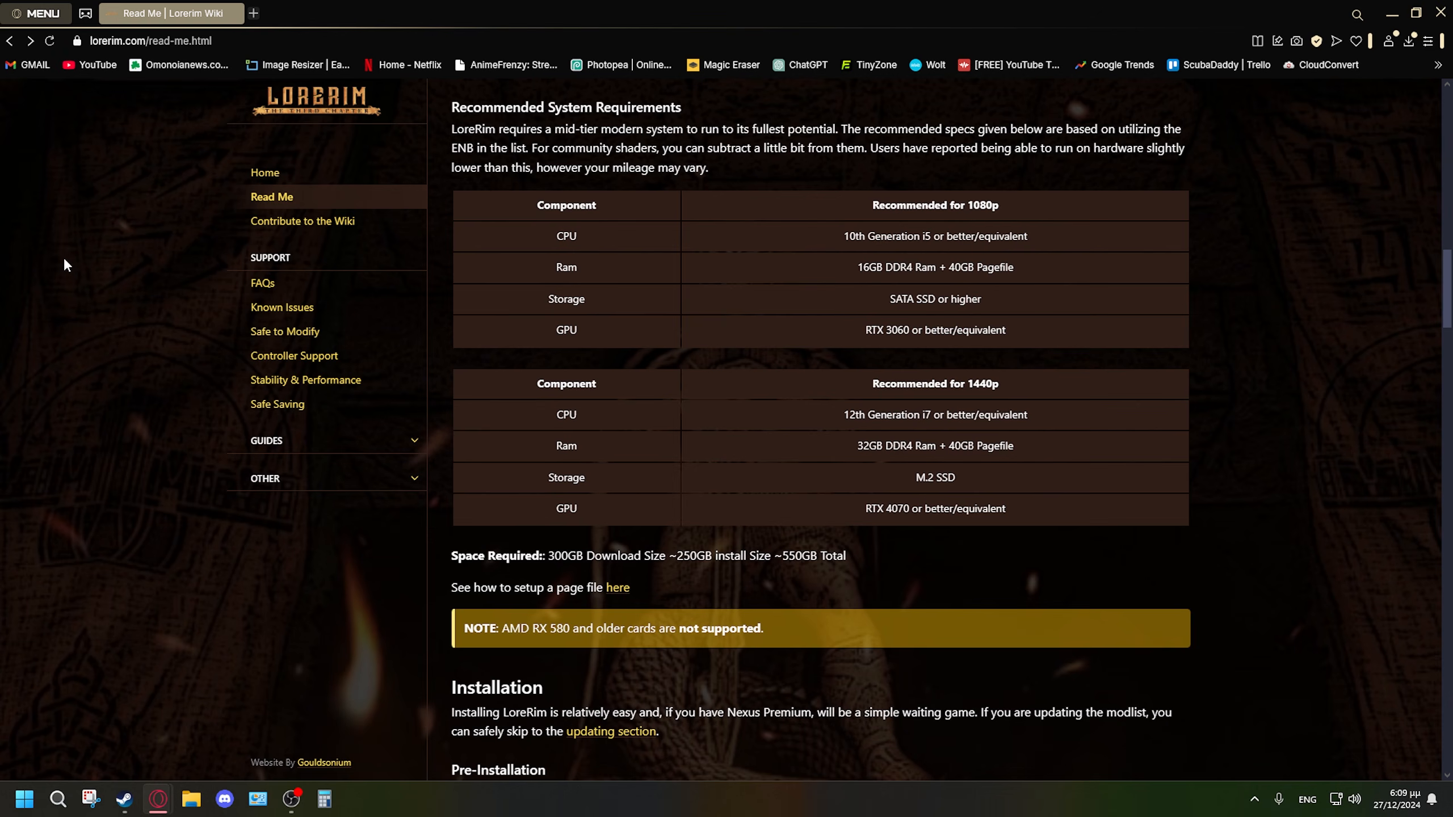
pyautogui.scroll(7, 64, 265)
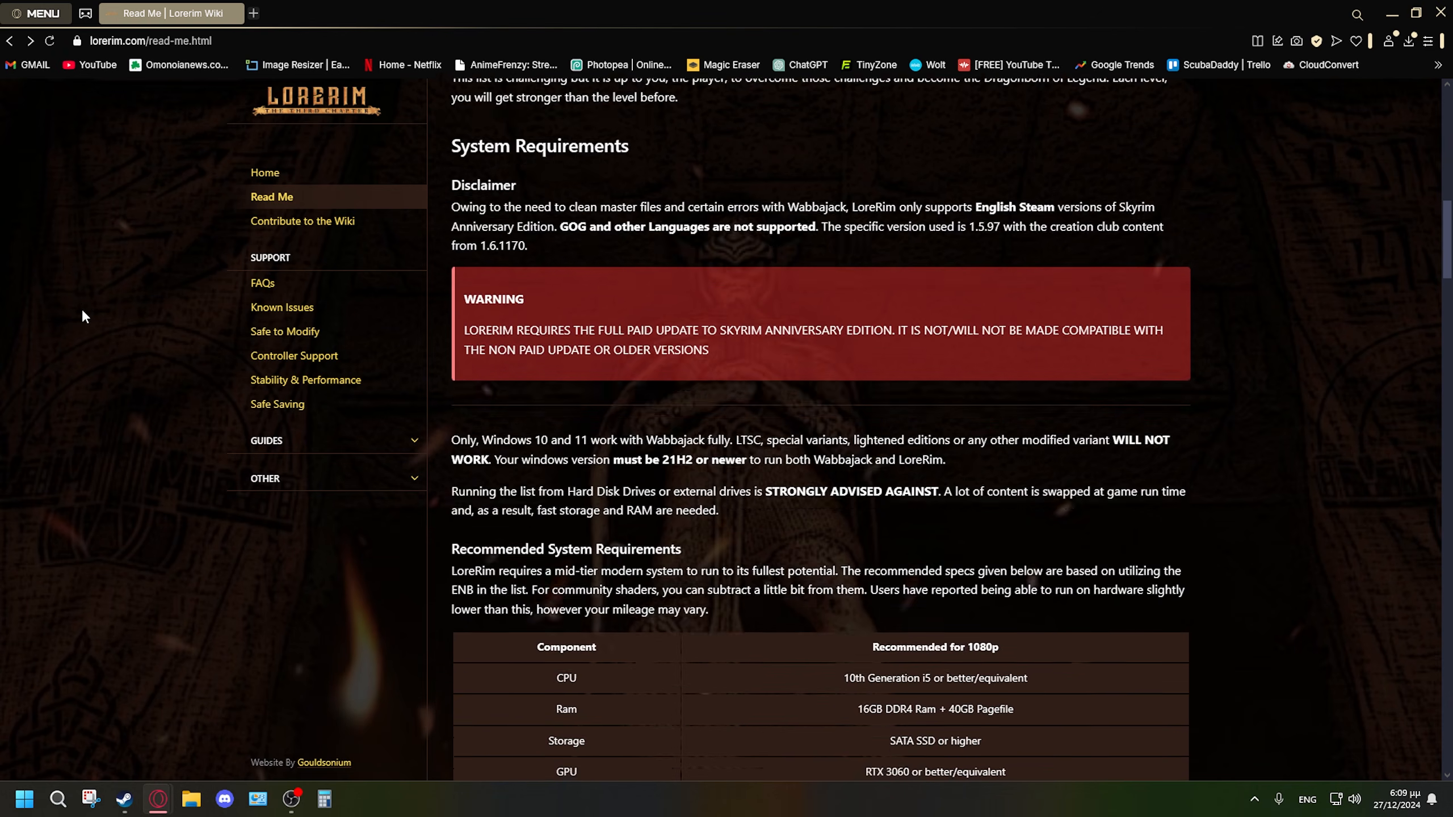
pyautogui.scroll(-15, 81, 314)
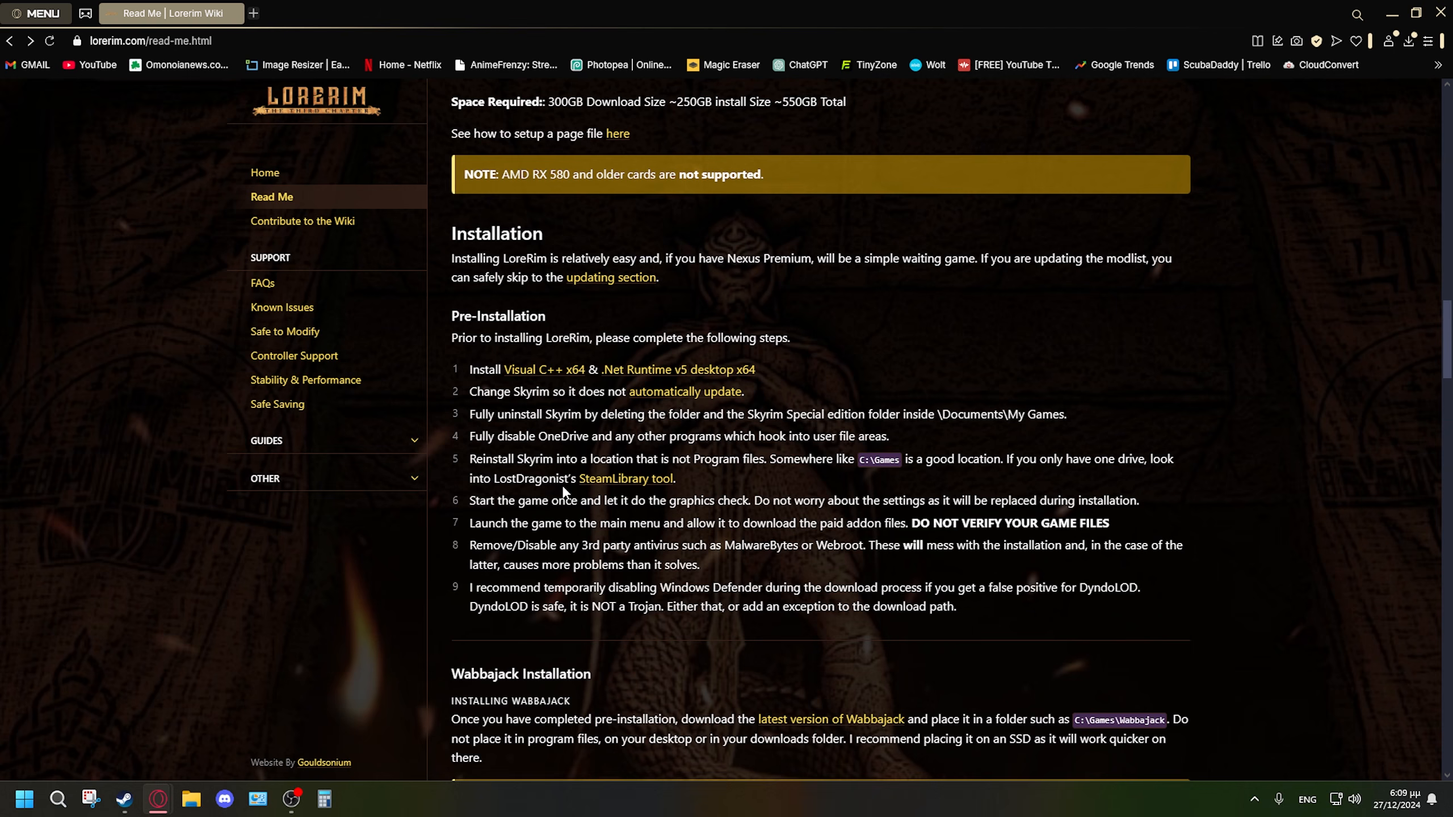
pyautogui.scroll(4, 553, 439)
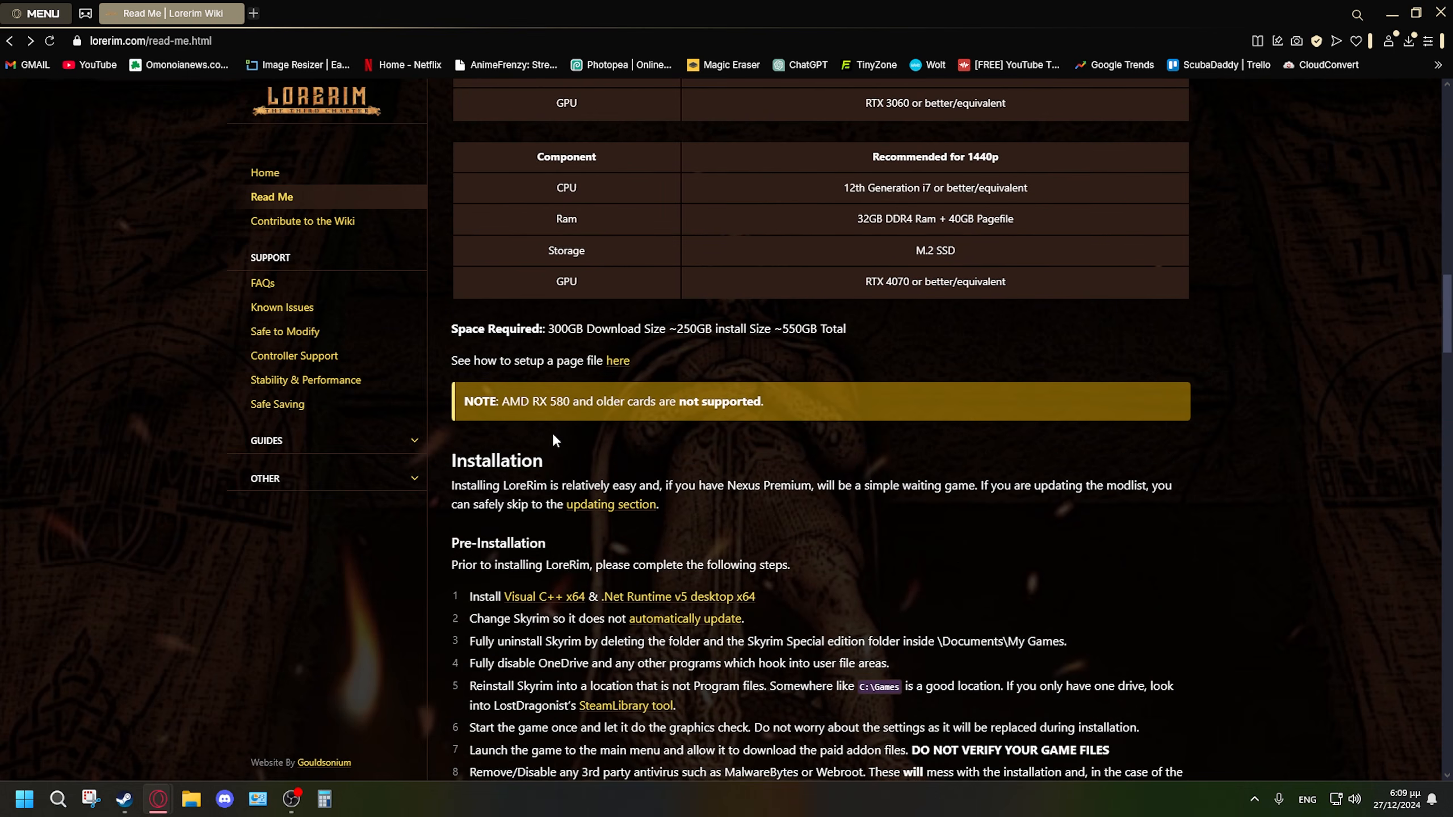
pyautogui.scroll(9, 553, 440)
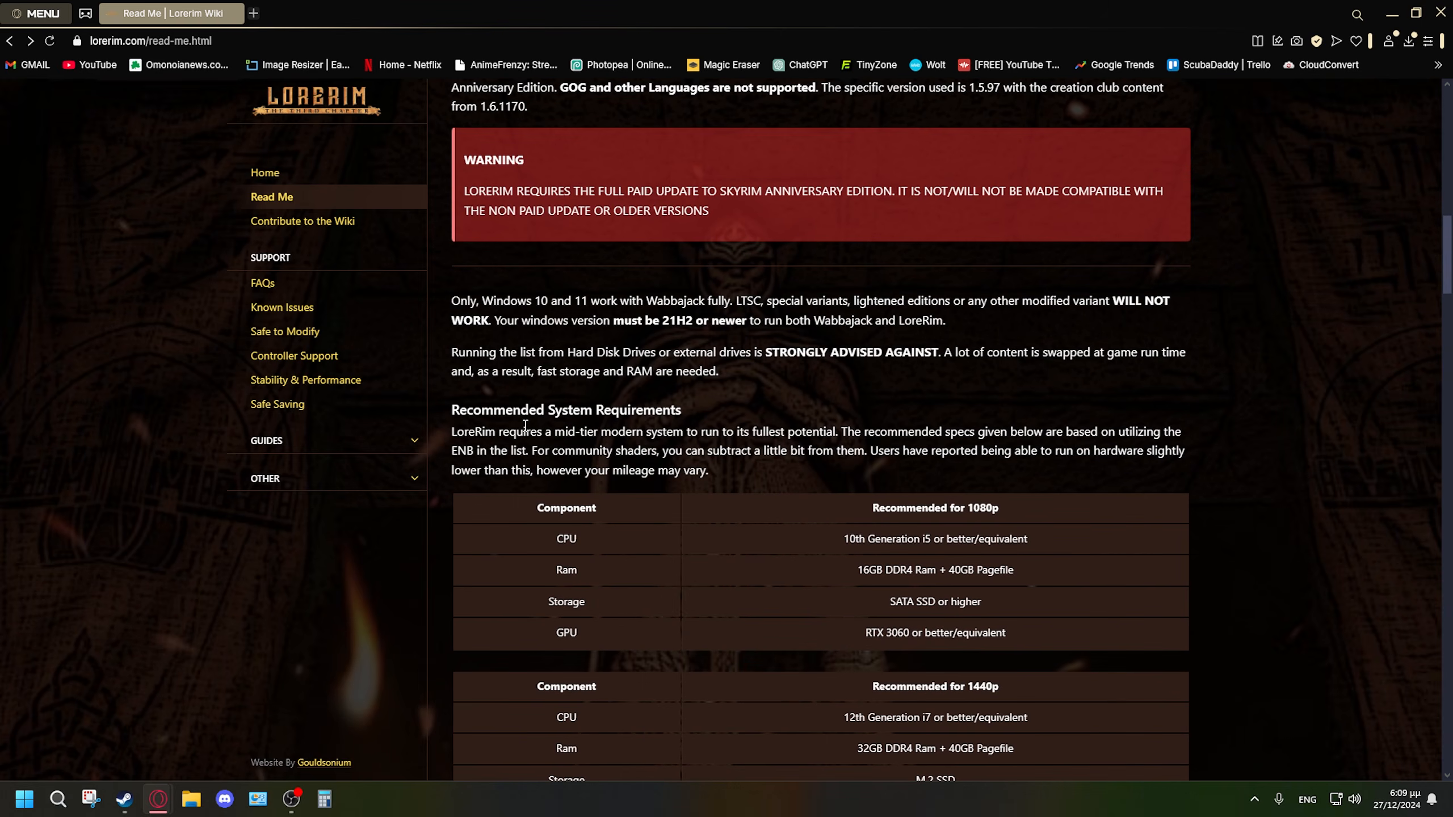
pyautogui.scroll(5, 526, 425)
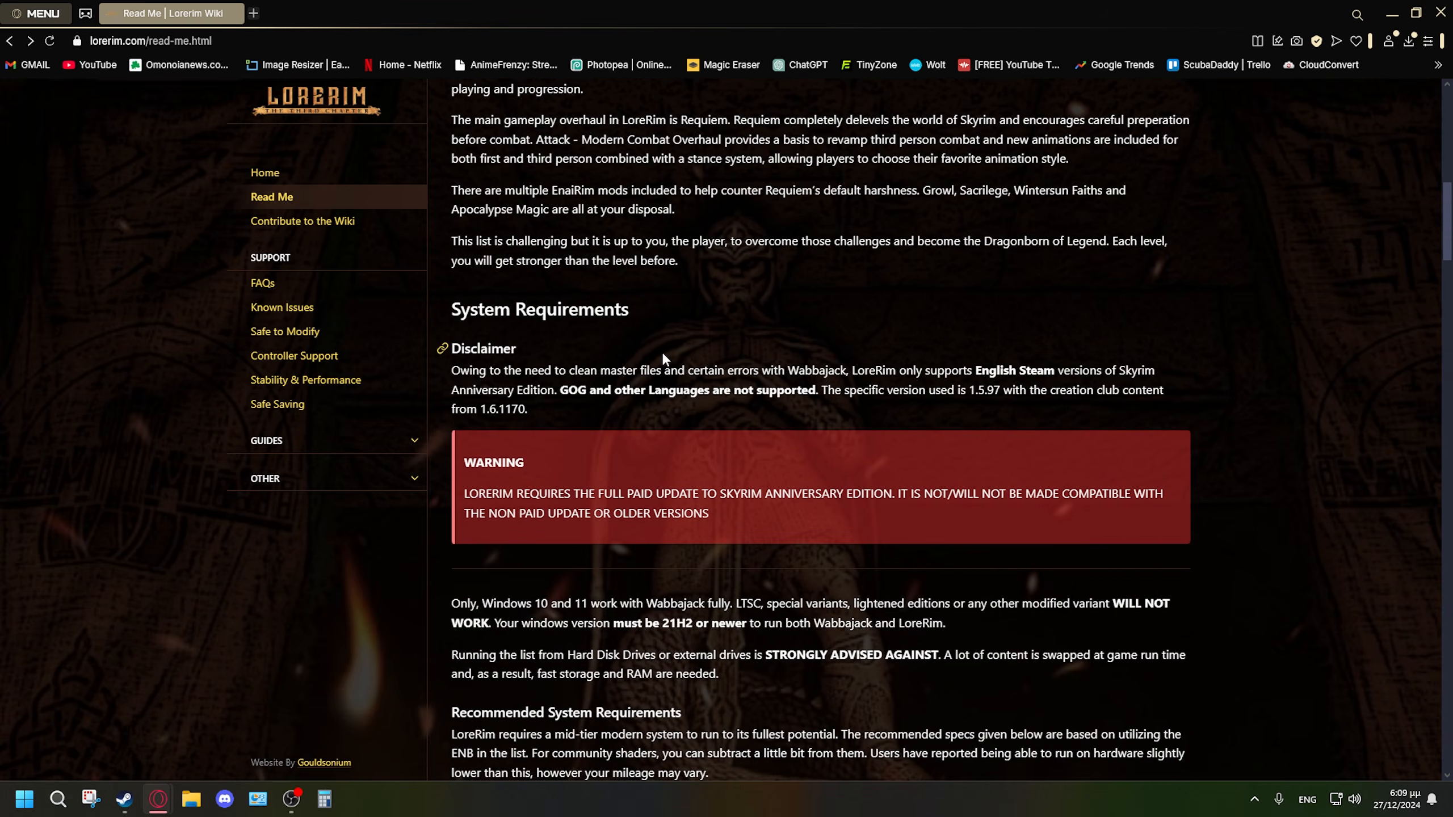
pyautogui.scroll(-10, 658, 408)
pyautogui.moveTo(525, 227); pyautogui.dragTo(1029, 504)
pyautogui.moveTo(1014, 362); pyautogui.dragTo(516, 208)
pyautogui.click(518, 208)
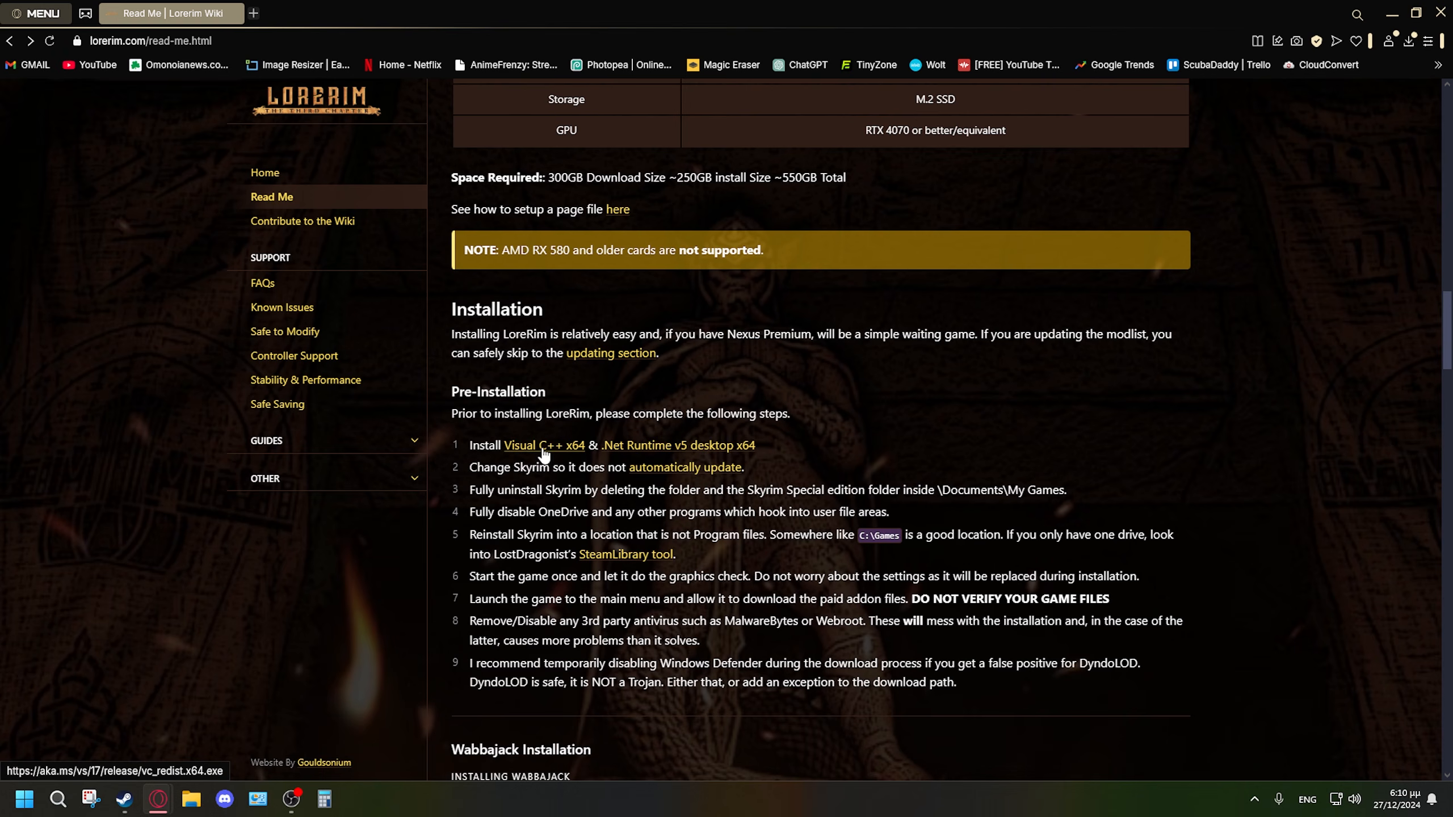
# Open the Visual C++ x64 and .NET Runtime desktop x64 downloads from the pre-installation list, cancelling both saves and closing the .NET page.
pyautogui.click(546, 446)
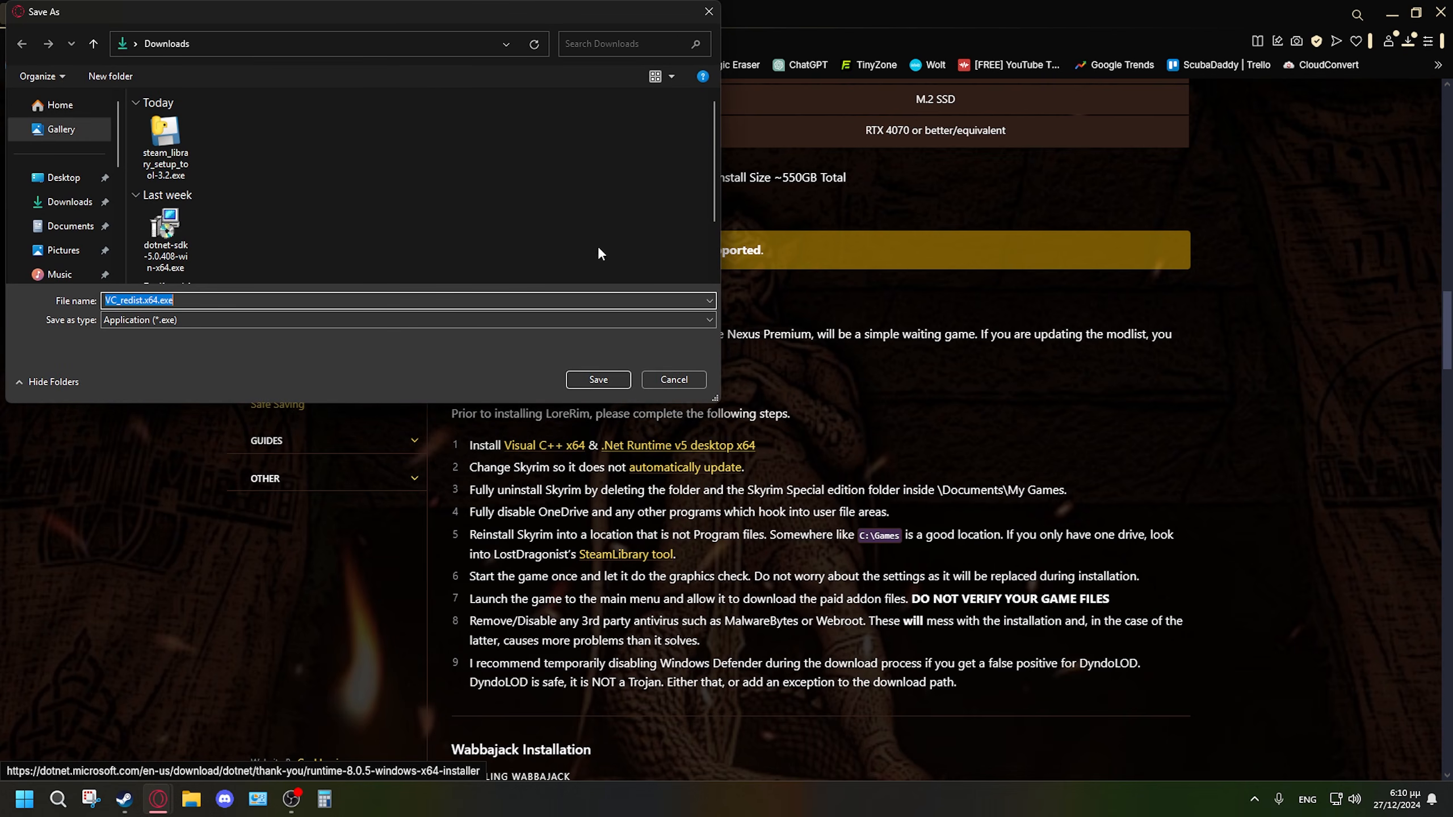
pyautogui.click(708, 11)
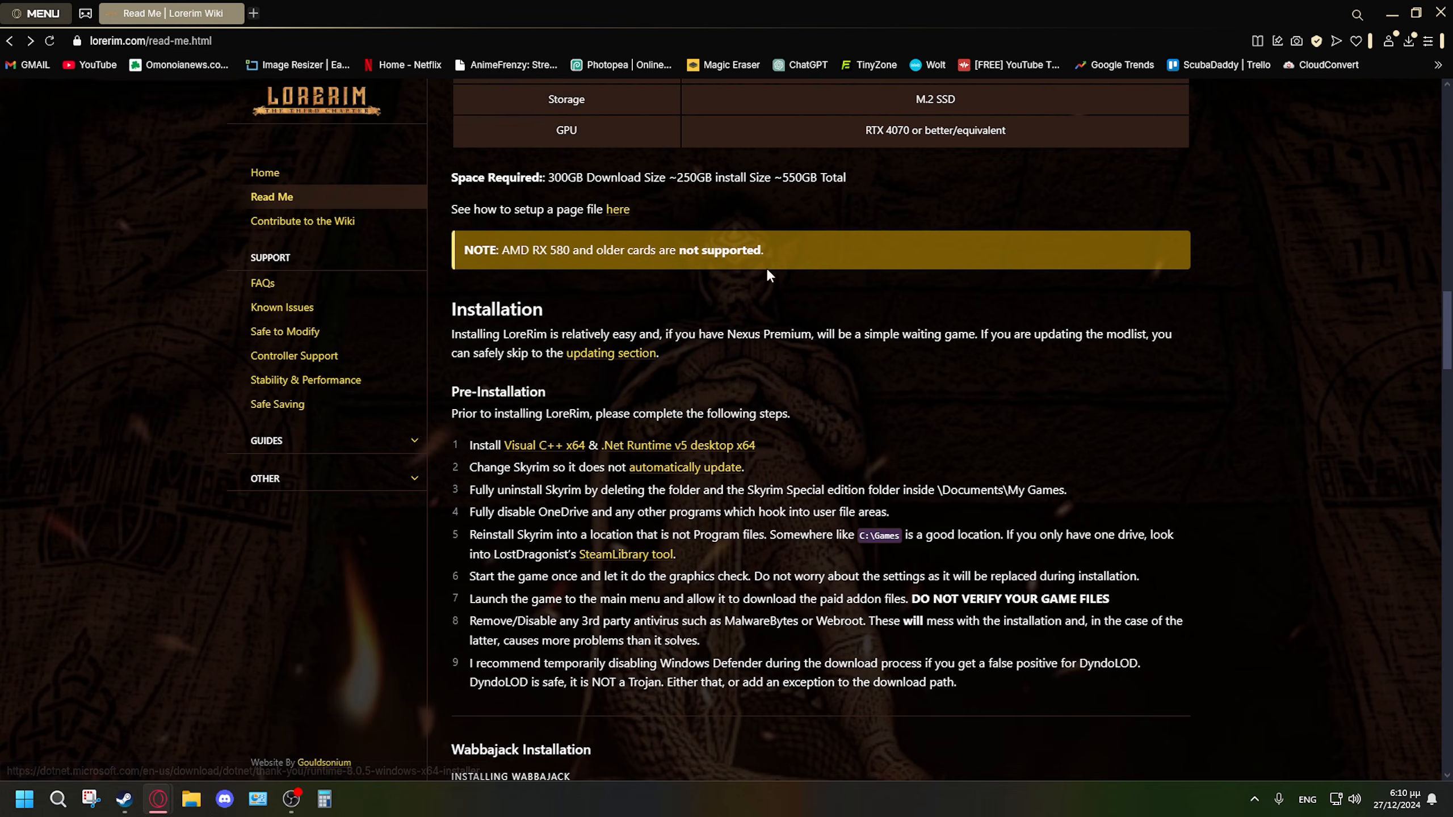
pyautogui.click(659, 448)
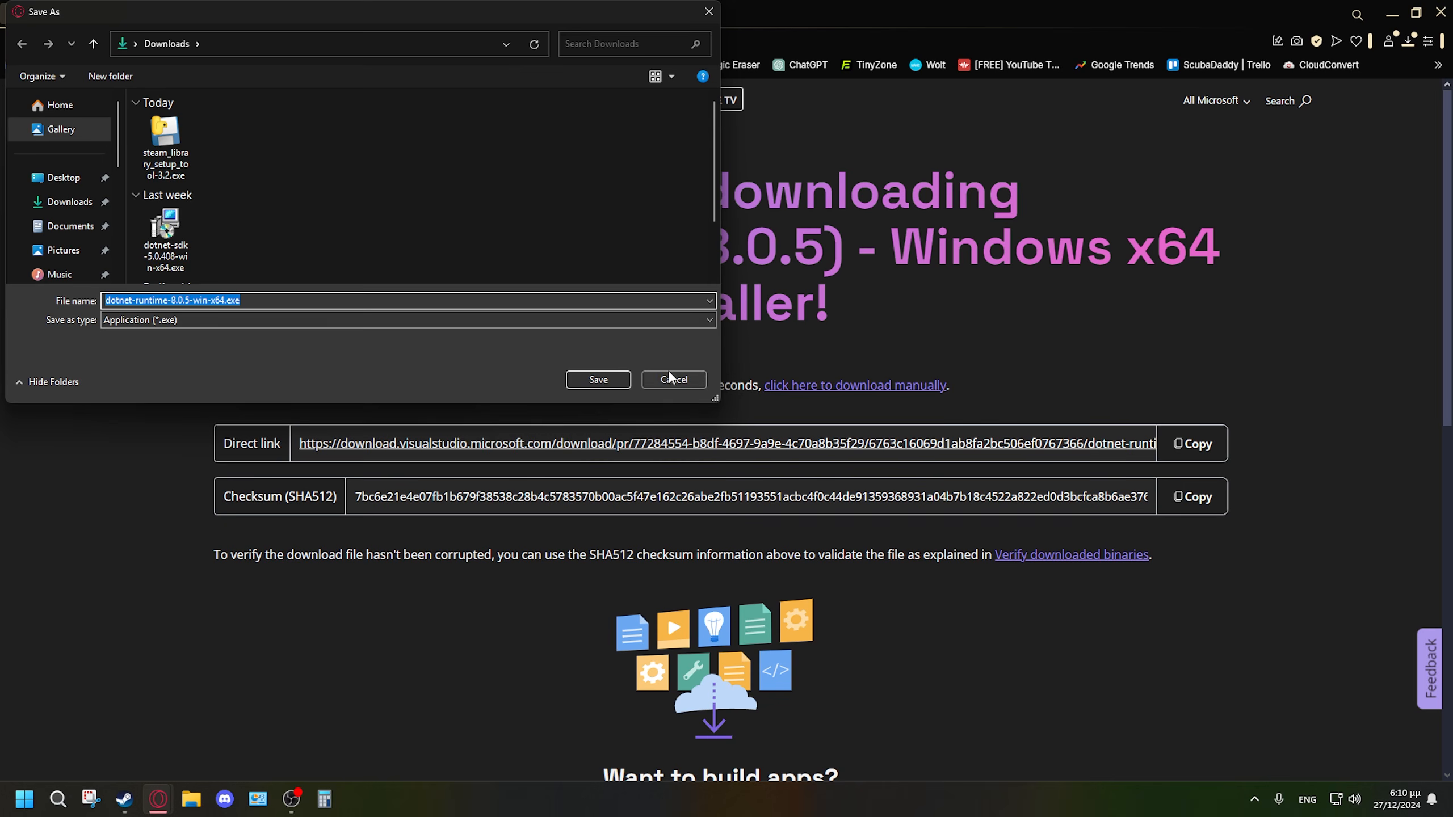
pyautogui.click(670, 378)
pyautogui.hotkey('ctrl', 'w')
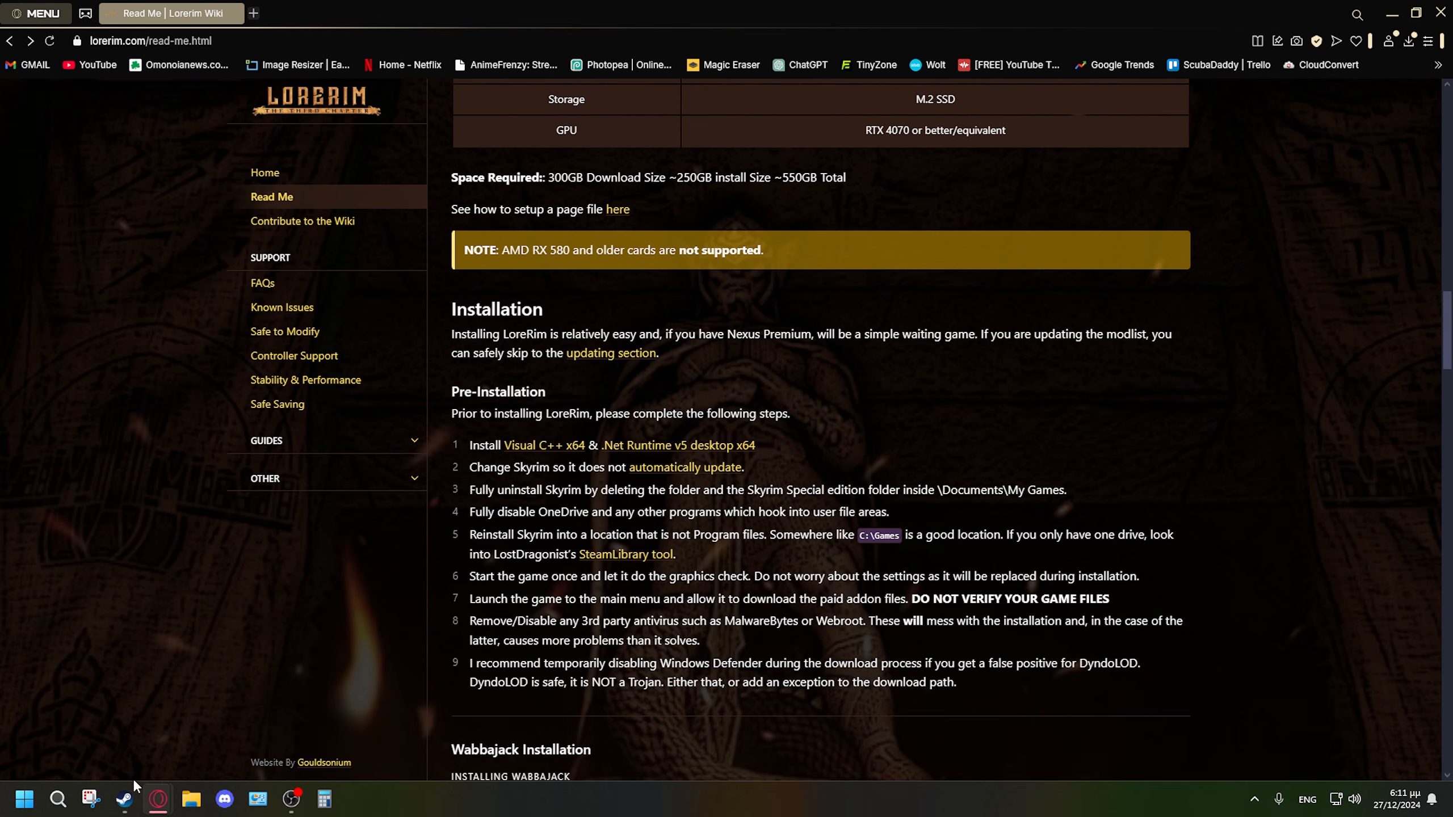
# In Steam, set automatic updates for The Elder Scrolls V: Skyrim Special Edition to "Only update this game when I launch it".
pyautogui.click(124, 799)
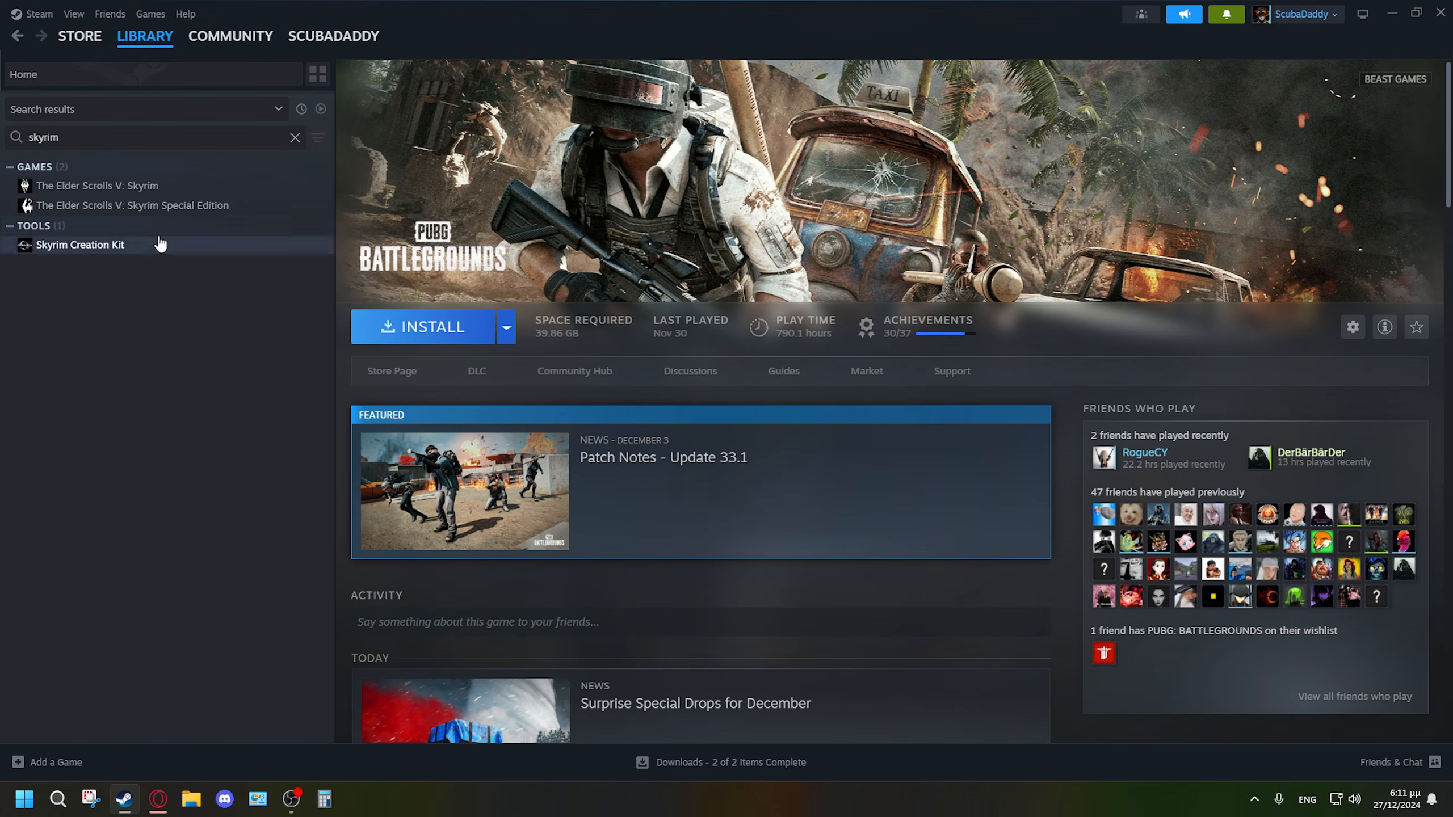
pyautogui.rightClick(168, 206)
pyautogui.click(207, 324)
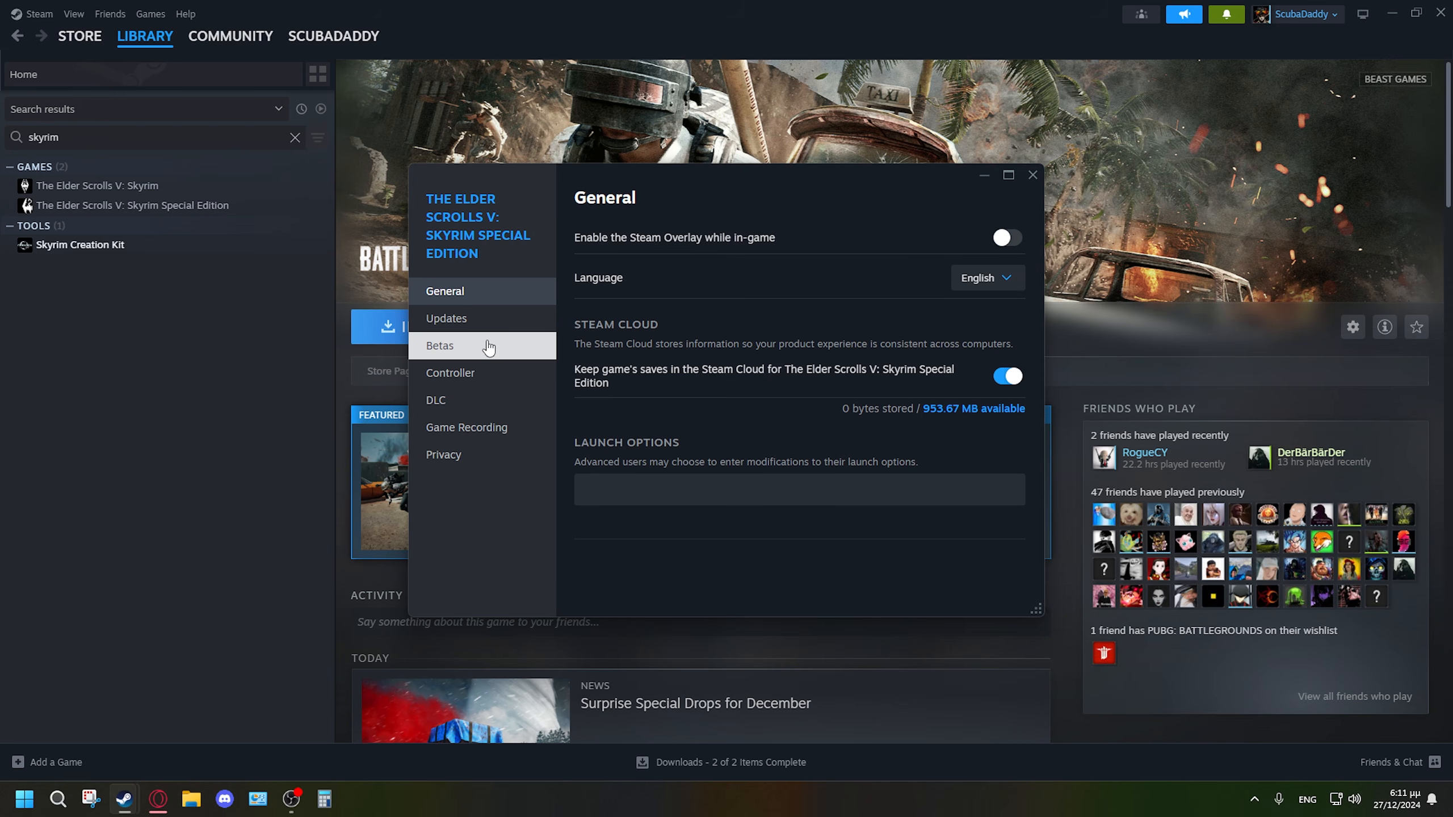
pyautogui.click(499, 327)
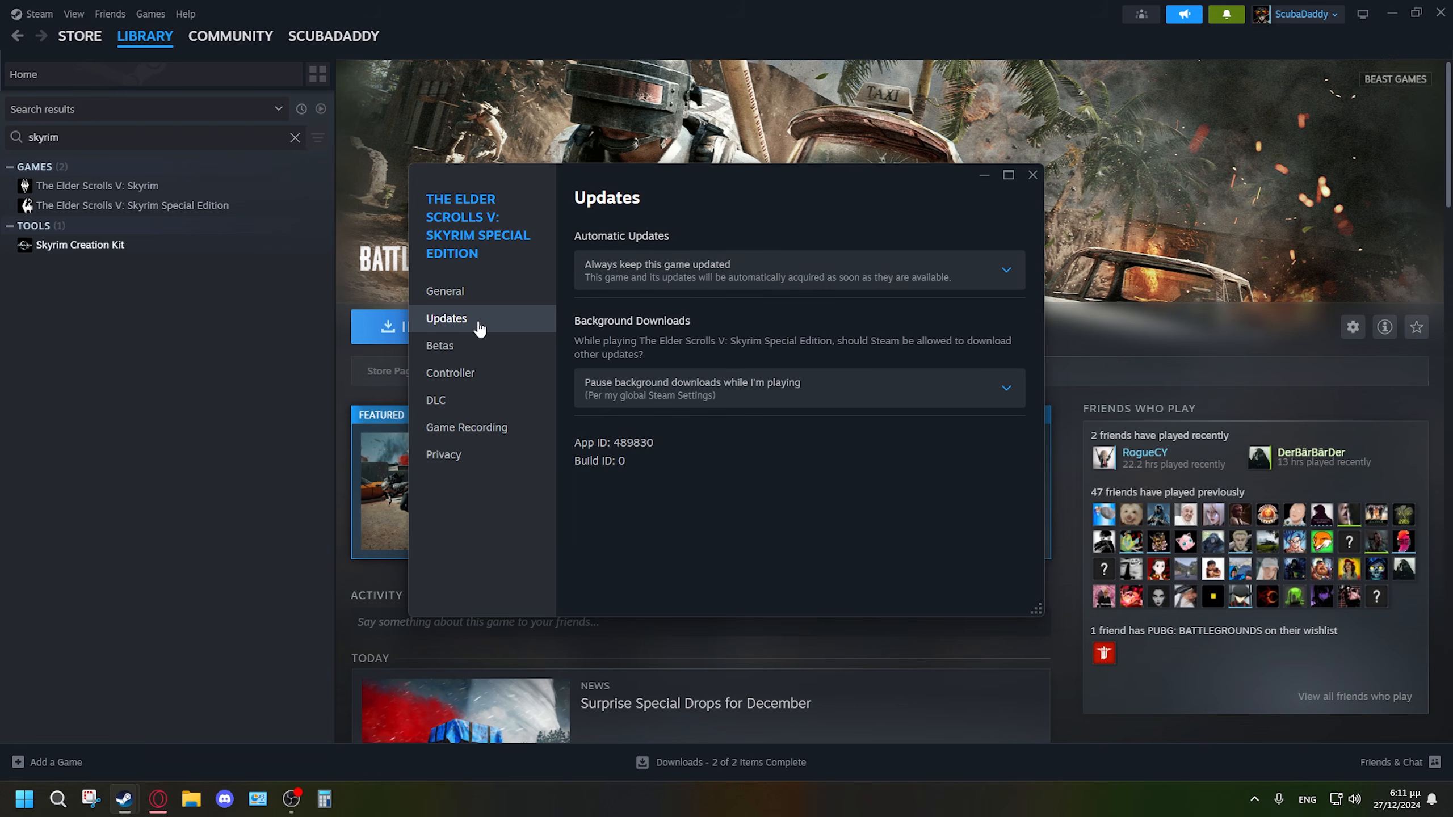
pyautogui.click(719, 279)
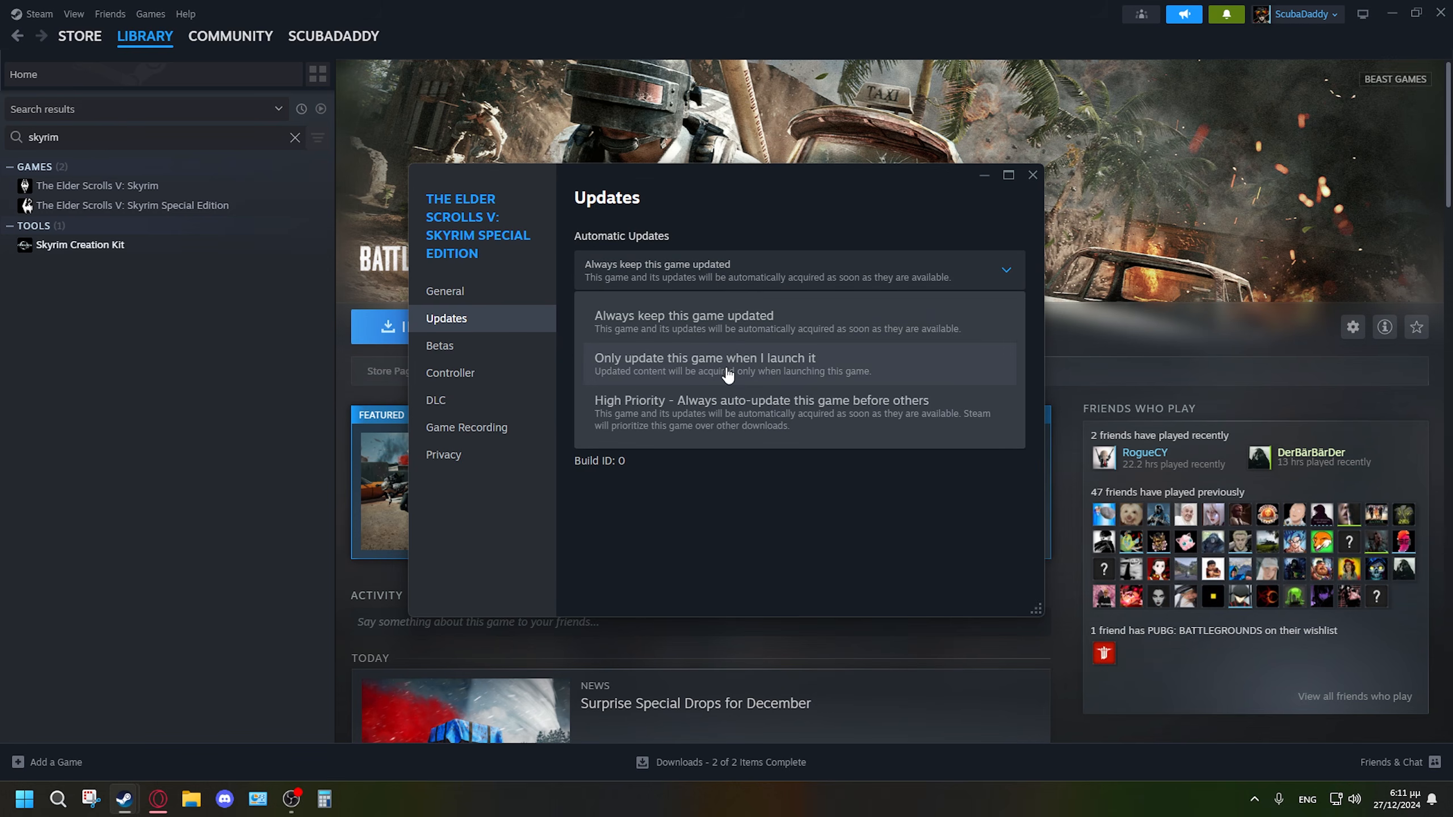
pyautogui.click(765, 370)
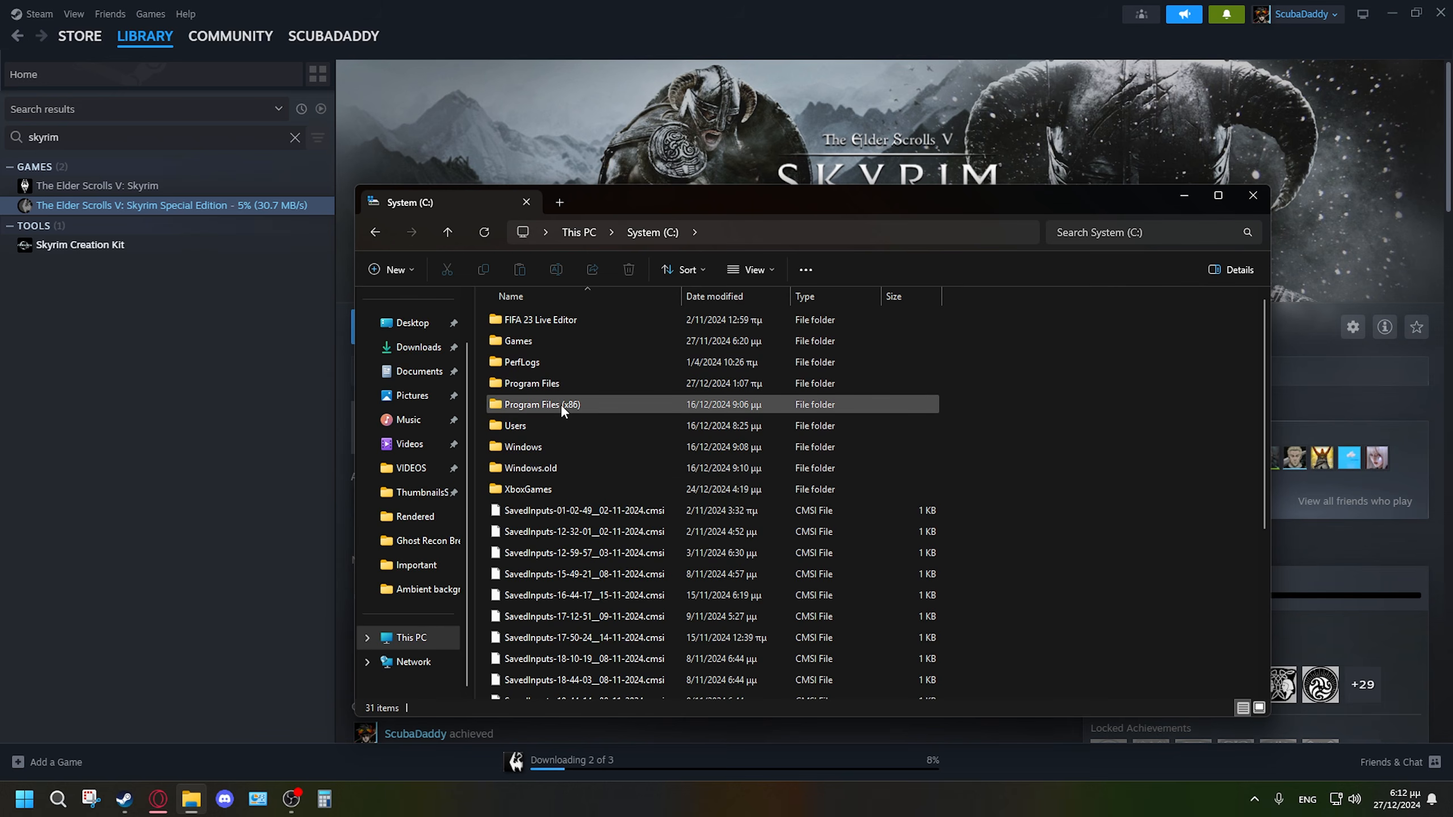
# Browse to the default Steam game location, C:\Program Files (x86)\Steam\steamapps\common.
pyautogui.doubleClick(561, 405)
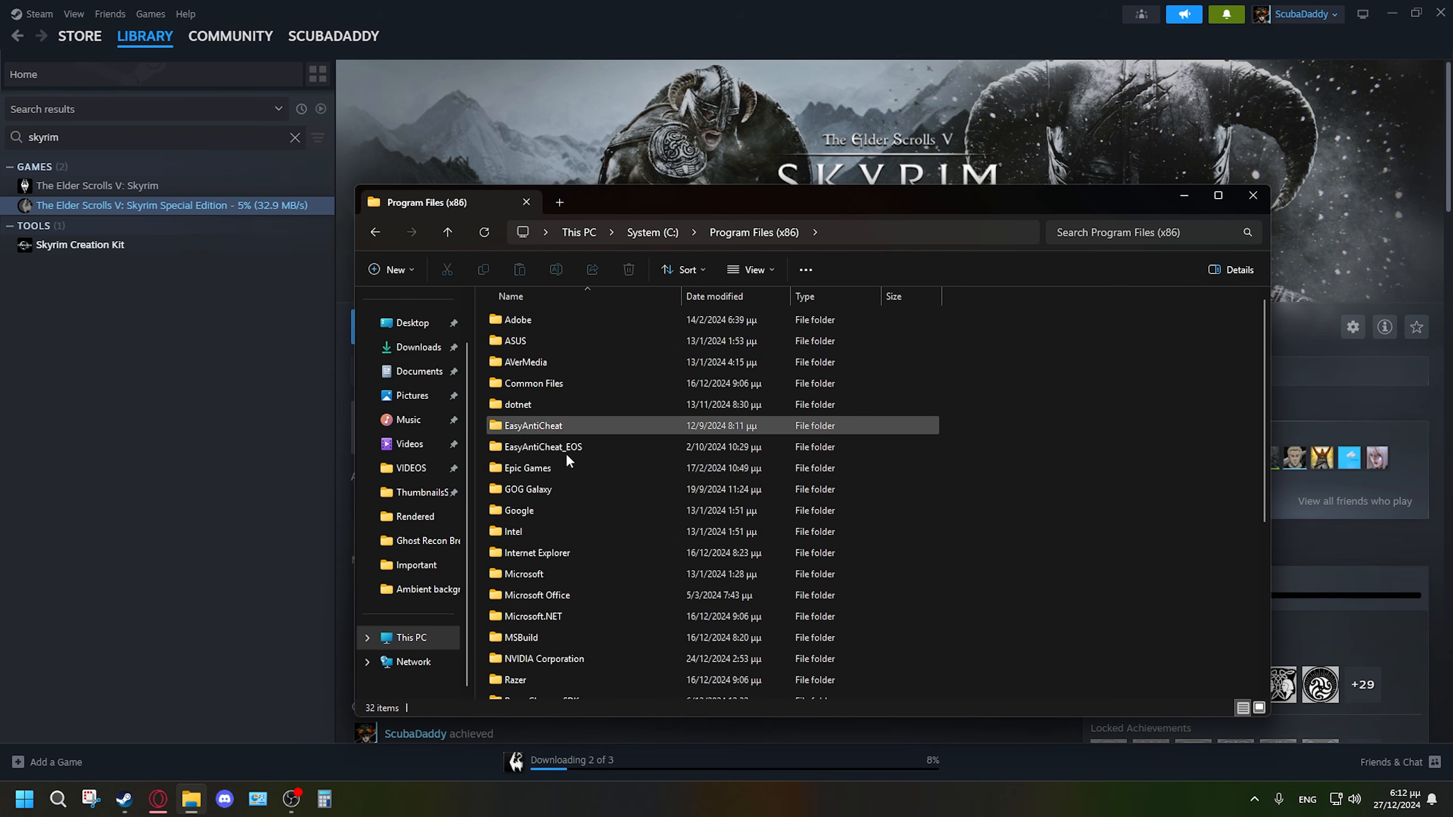
pyautogui.scroll(-5, 553, 539)
pyautogui.doubleClick(544, 514)
pyautogui.scroll(-1, 547, 558)
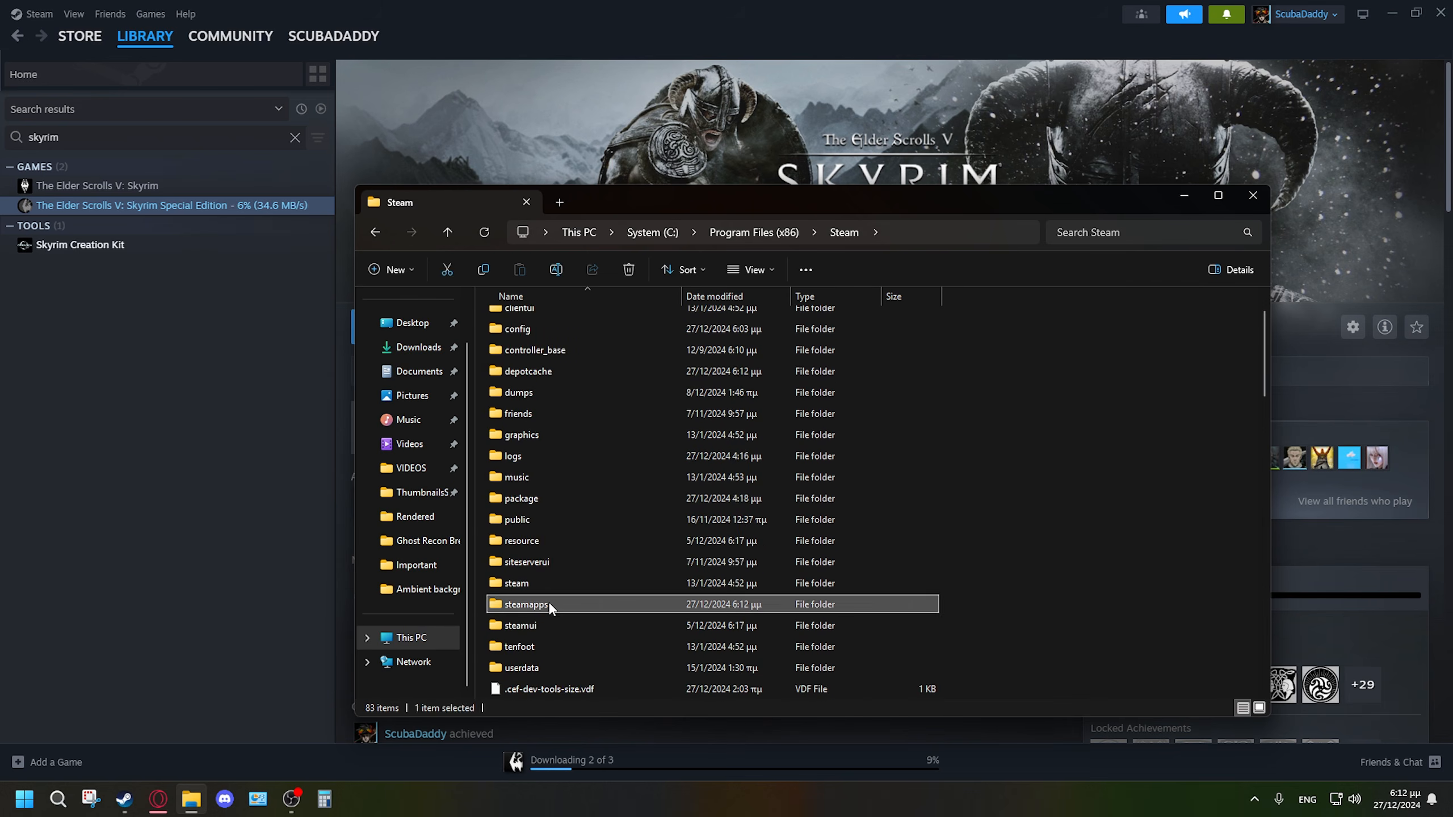
pyautogui.doubleClick(548, 603)
pyautogui.doubleClick(550, 316)
pyautogui.moveTo(624, 501); pyautogui.dragTo(538, 342)
pyautogui.click(621, 481)
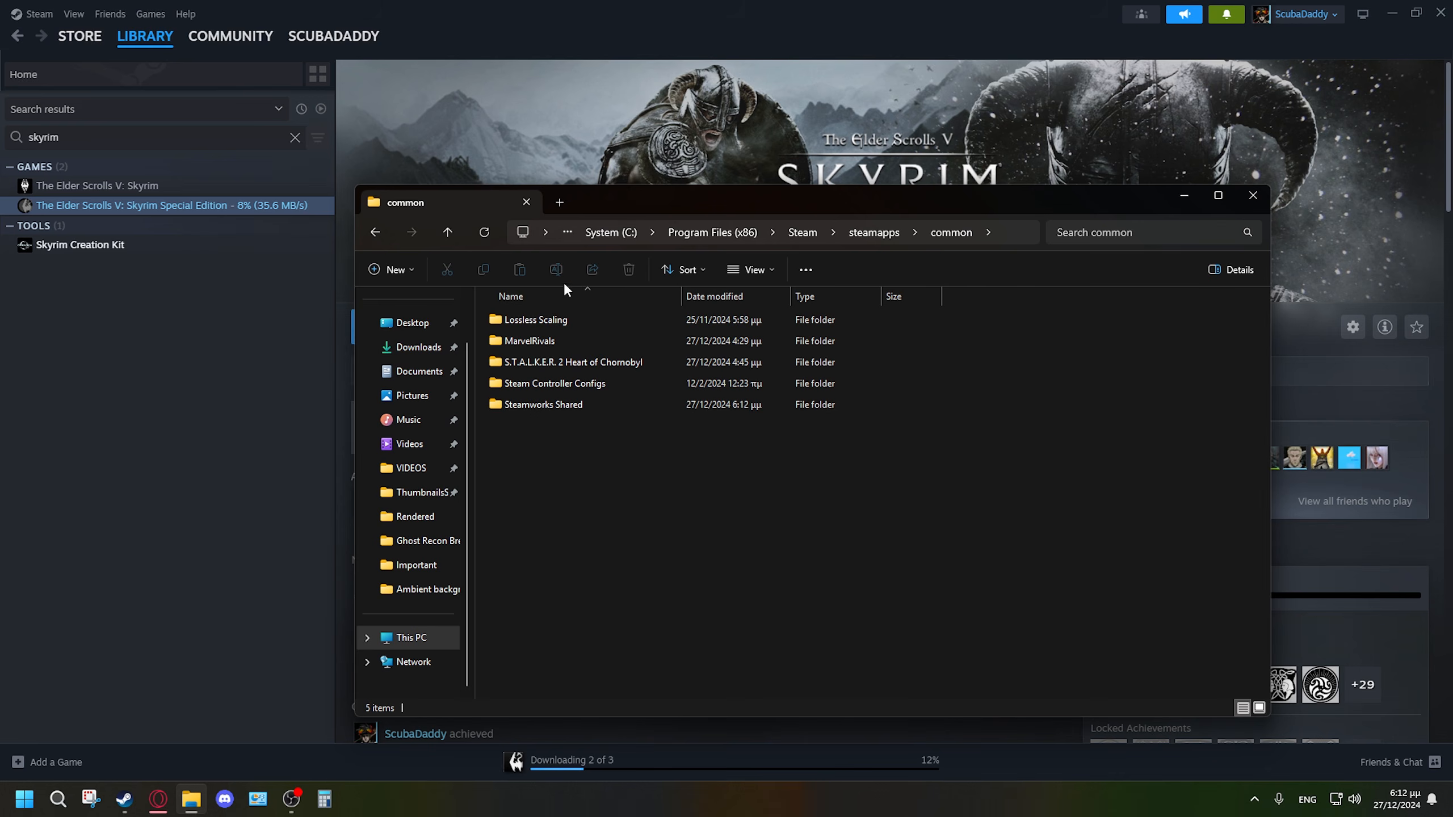
# Return to the This PC drive overview to look over the available drives, then minimize the file window.
pyautogui.click(611, 232)
pyautogui.click(577, 230)
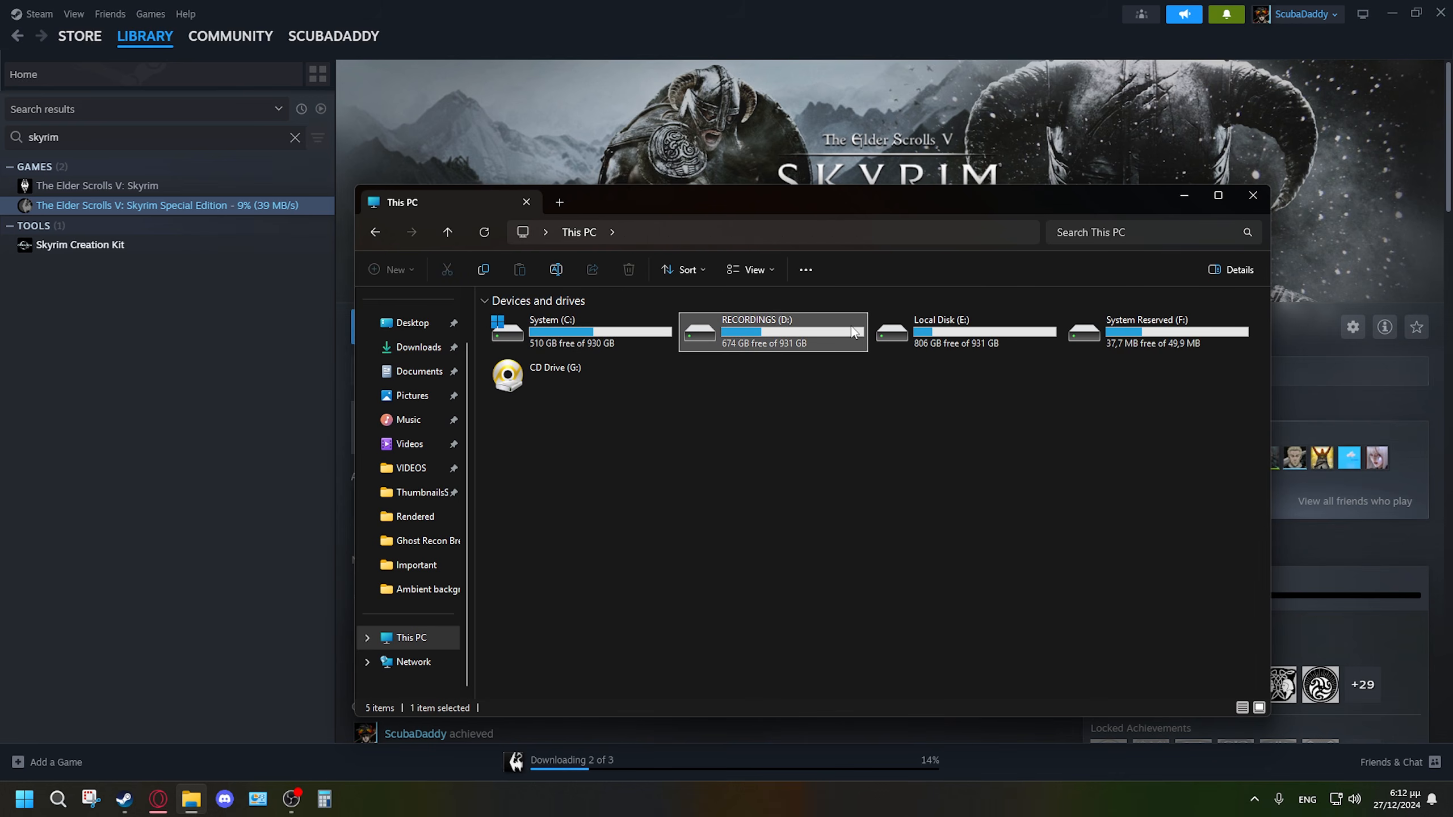
pyautogui.click(750, 459)
pyautogui.rightClick(761, 455)
pyautogui.press('Escape')
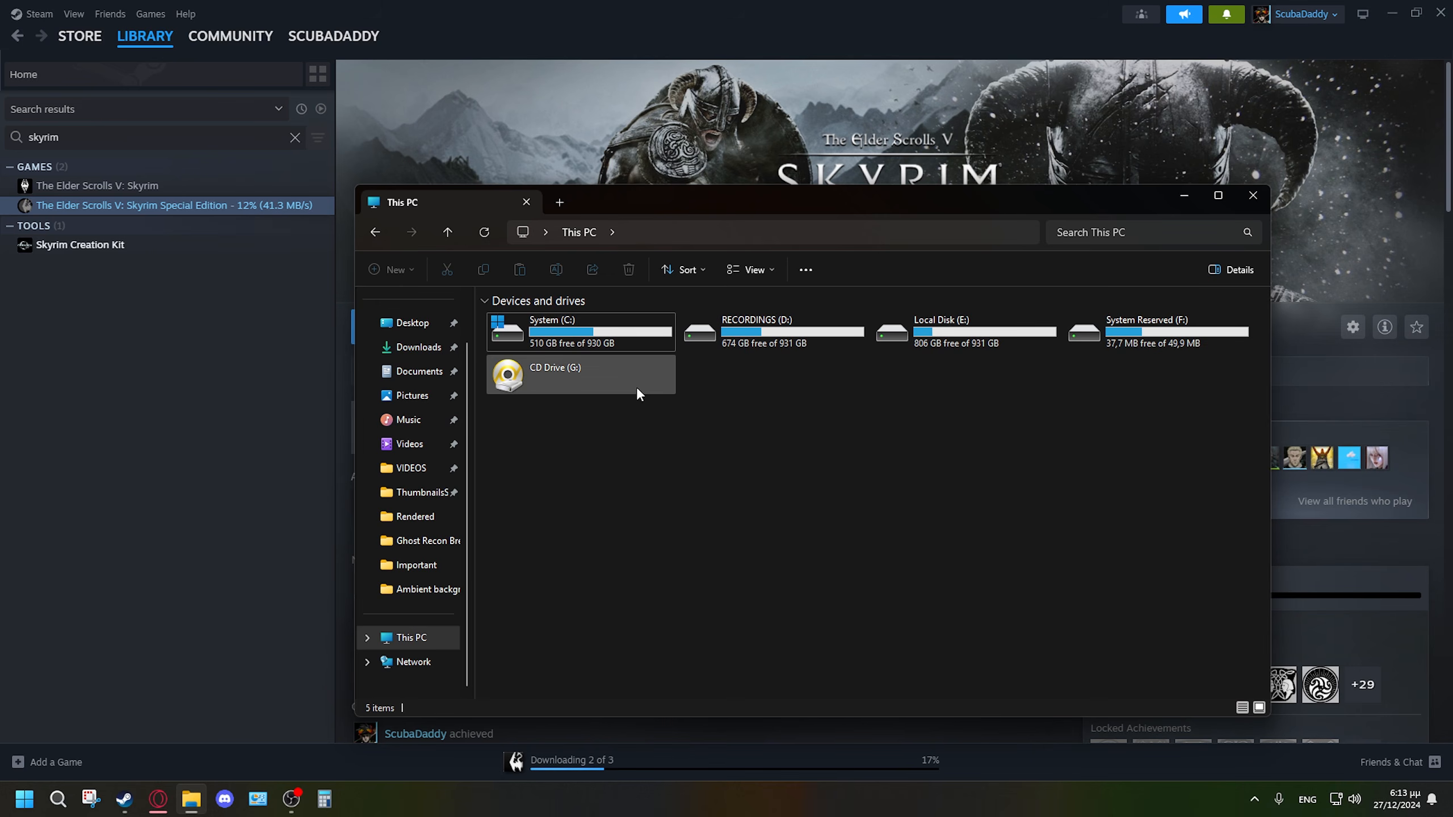
pyautogui.click(1182, 194)
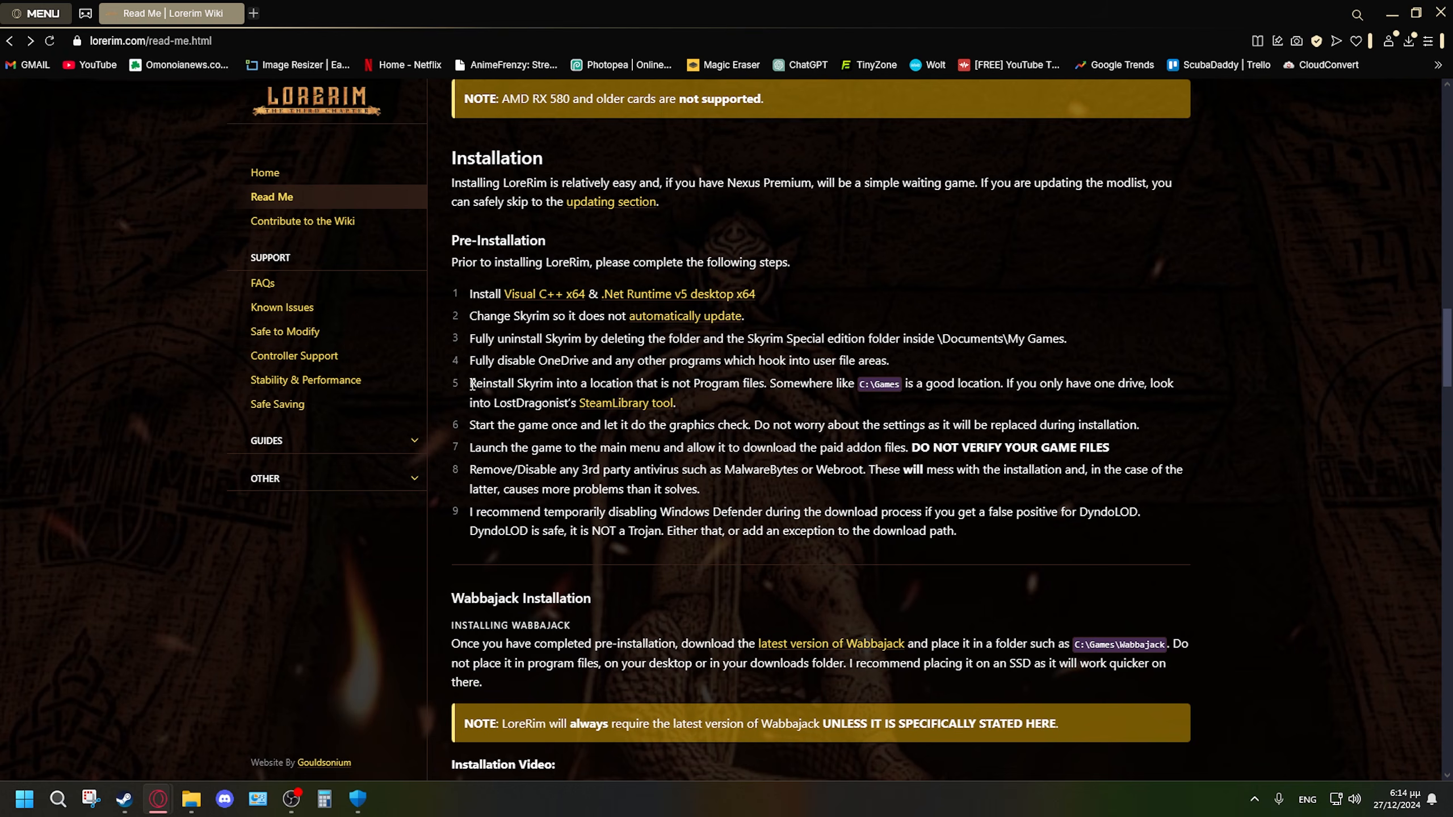
# Read pre-installation step 5 in the LoreRim guide and open the releases page of LostDragonist's SteamLibrary tool.
pyautogui.moveTo(471, 384); pyautogui.dragTo(701, 401)
pyautogui.click(701, 404)
pyautogui.moveTo(854, 389); pyautogui.dragTo(960, 401)
pyautogui.click(961, 401)
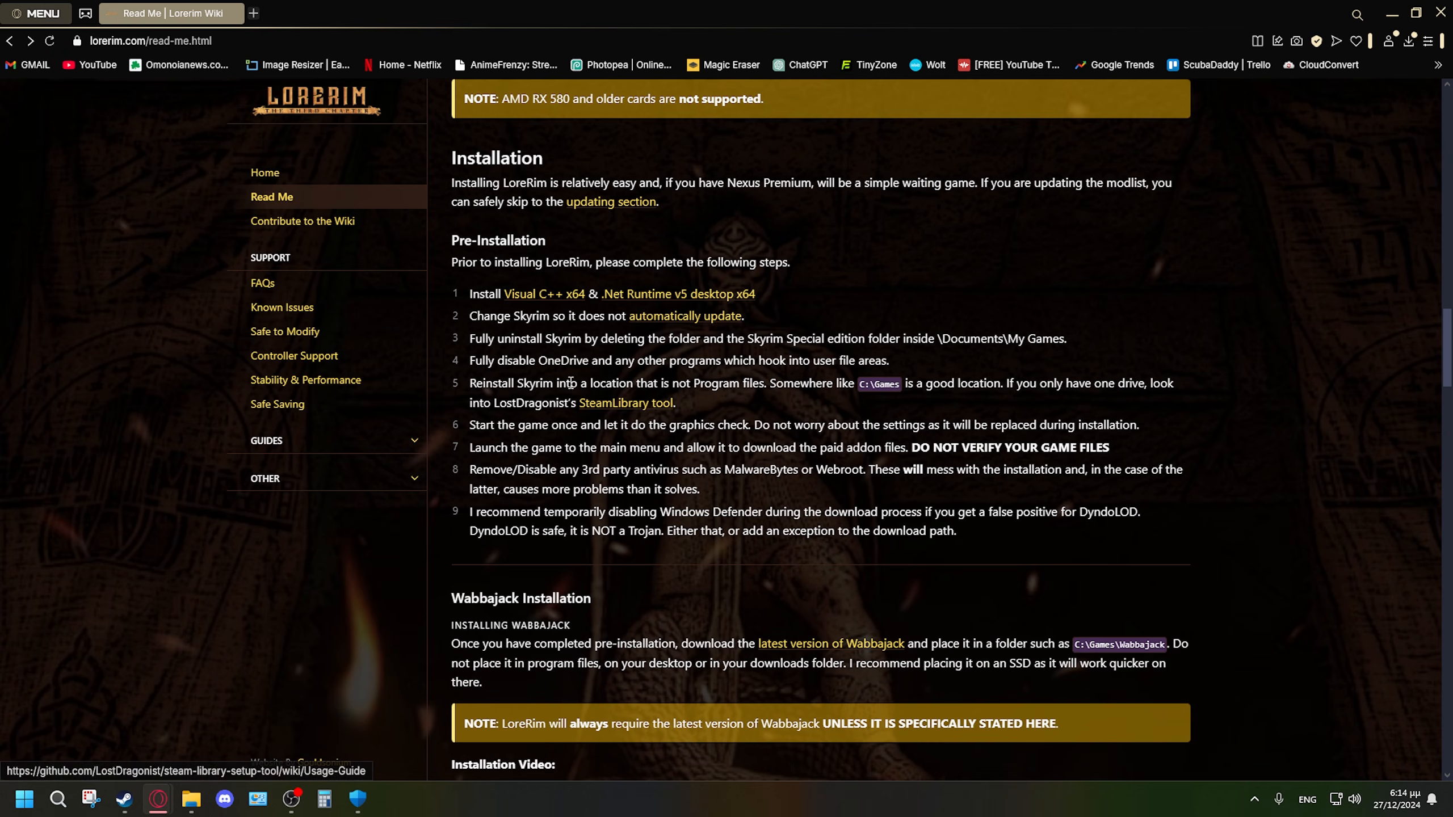
pyautogui.middleClick(633, 405)
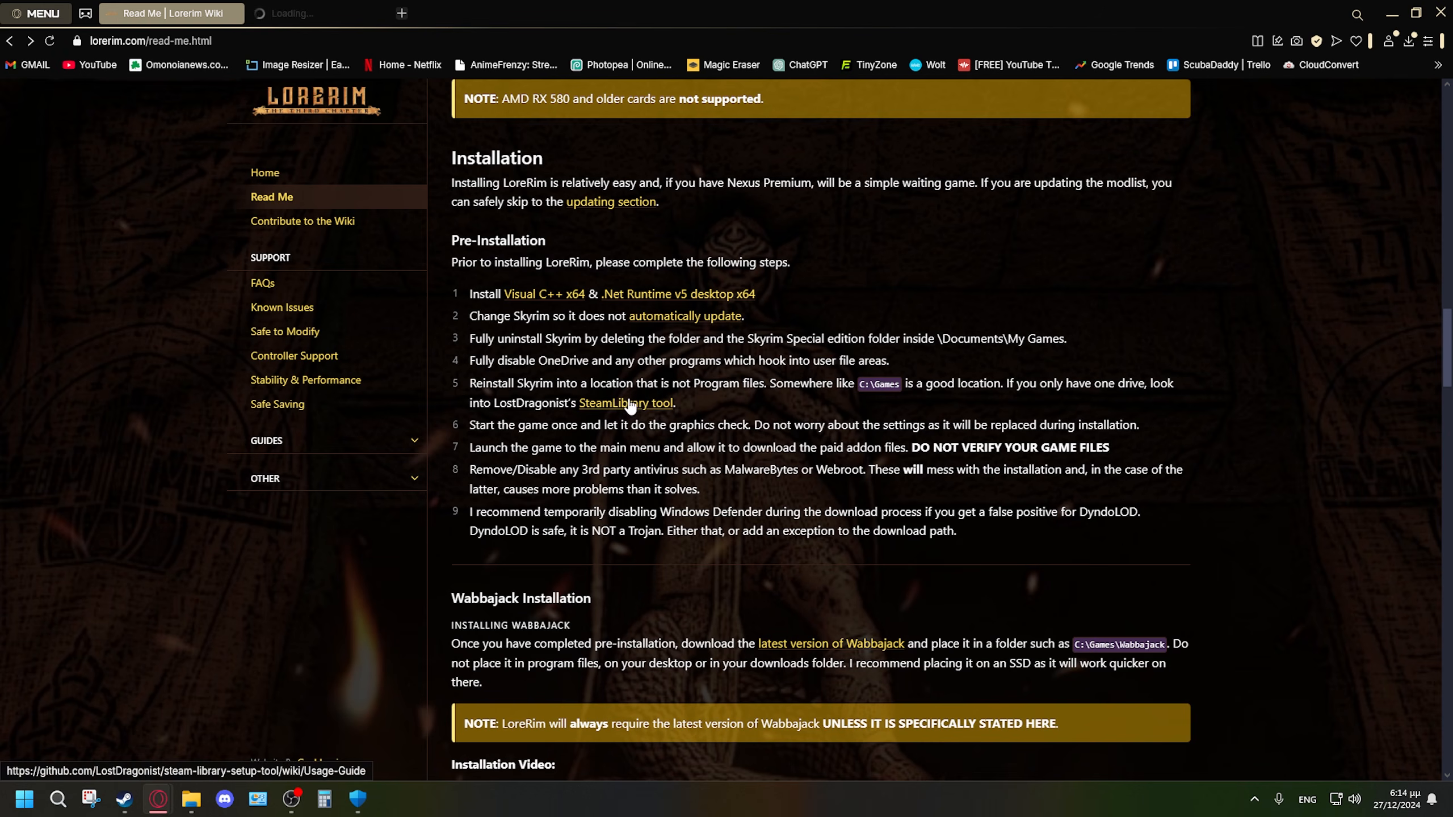
pyautogui.click(307, 8)
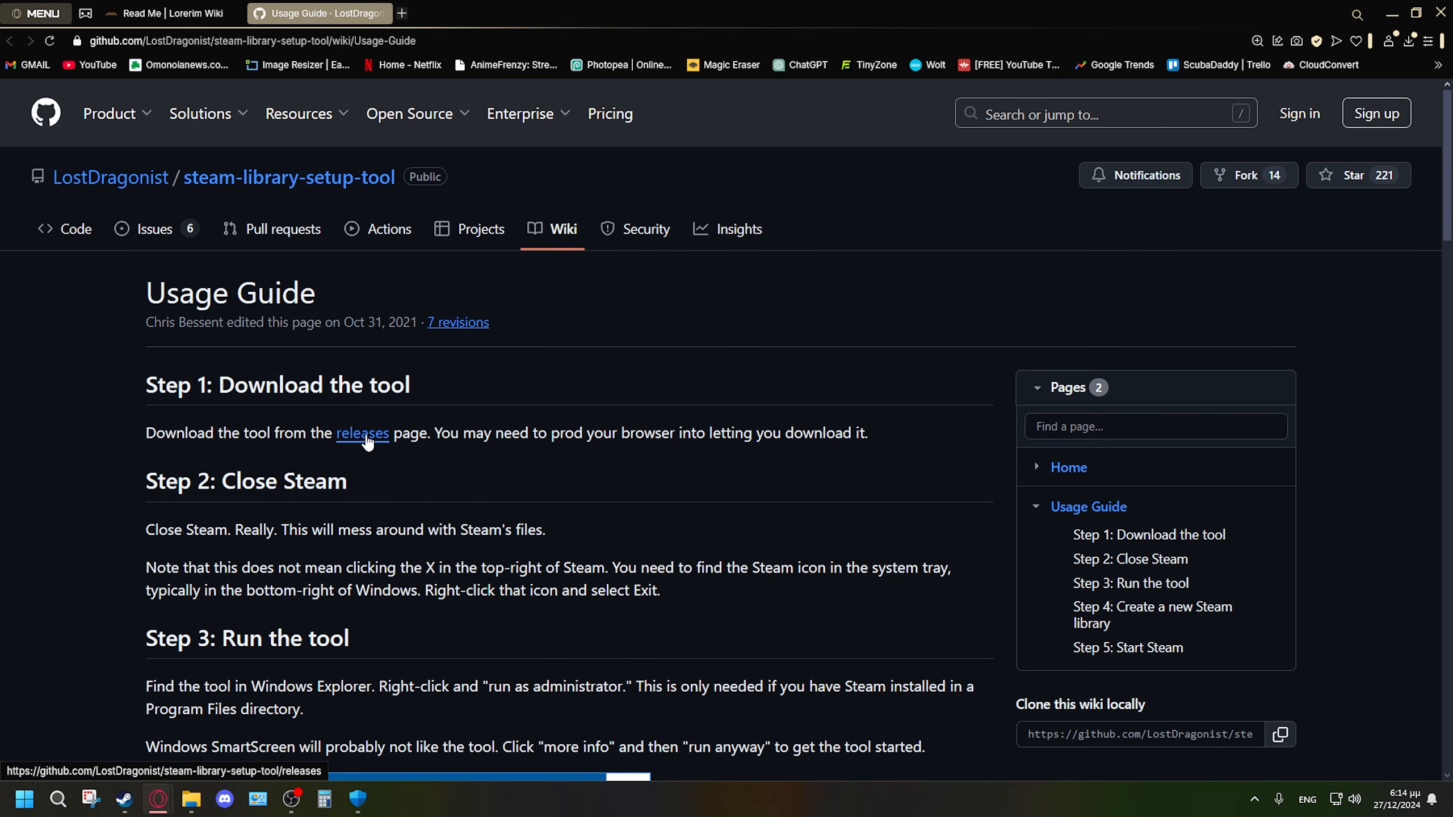
pyautogui.click(364, 438)
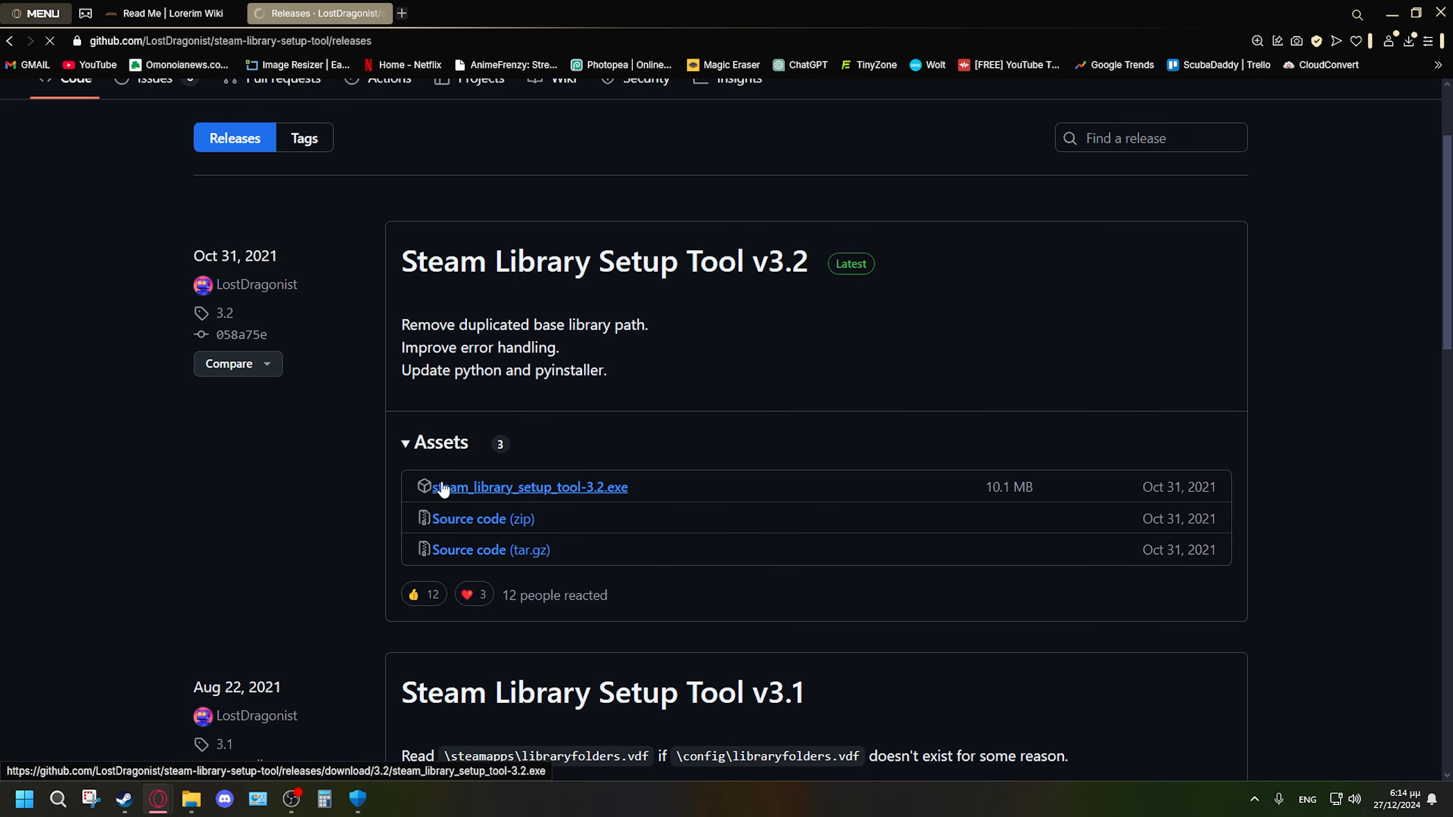
# Cancel the new download of steam_library_setup_tool-3.2.exe and run the existing copy from the Downloads folder.
pyautogui.click(570, 487)
pyautogui.click(709, 12)
pyautogui.moveTo(192, 798)
pyautogui.click(191, 723)
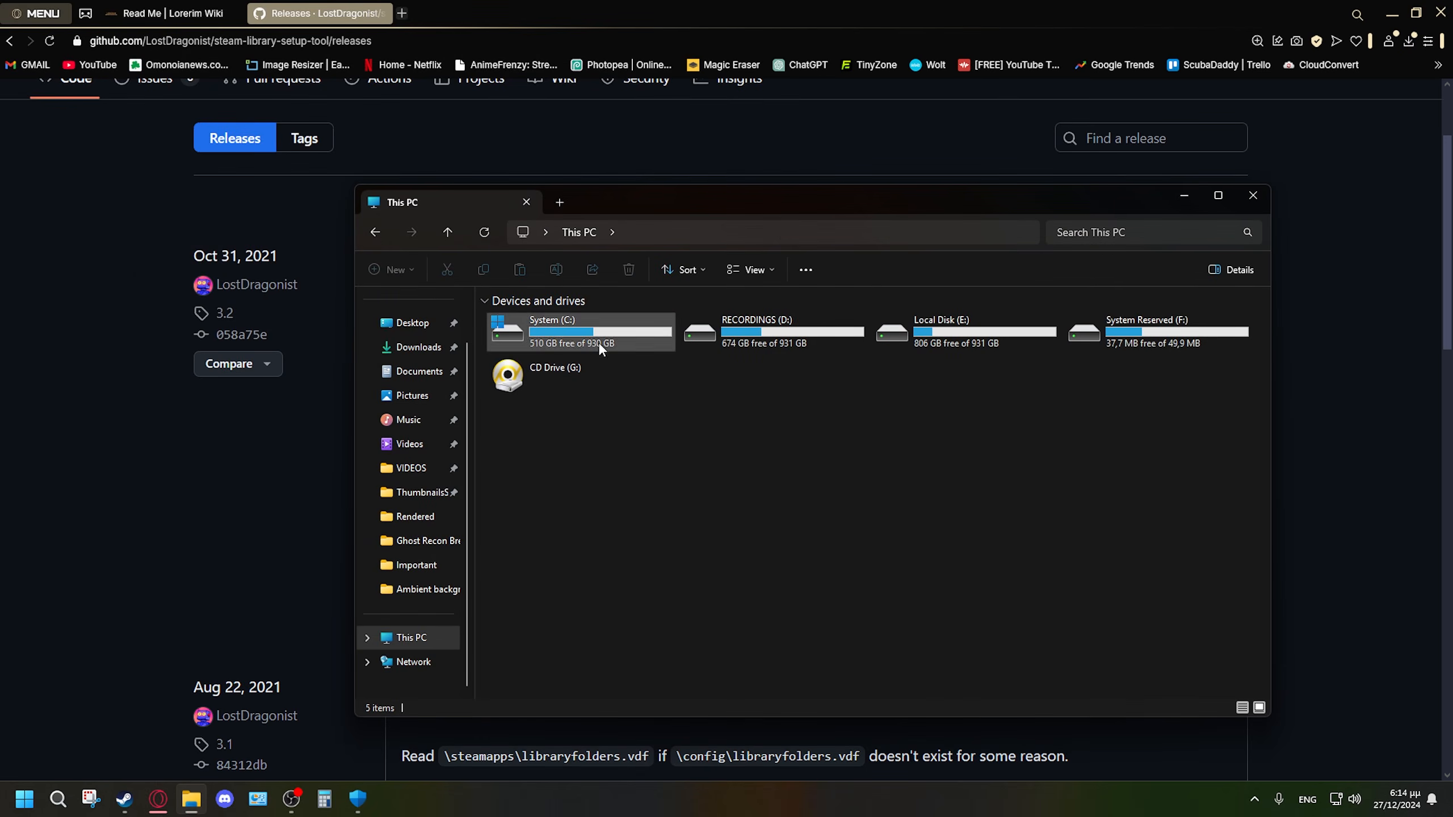
pyautogui.click(418, 347)
pyautogui.doubleClick(518, 355)
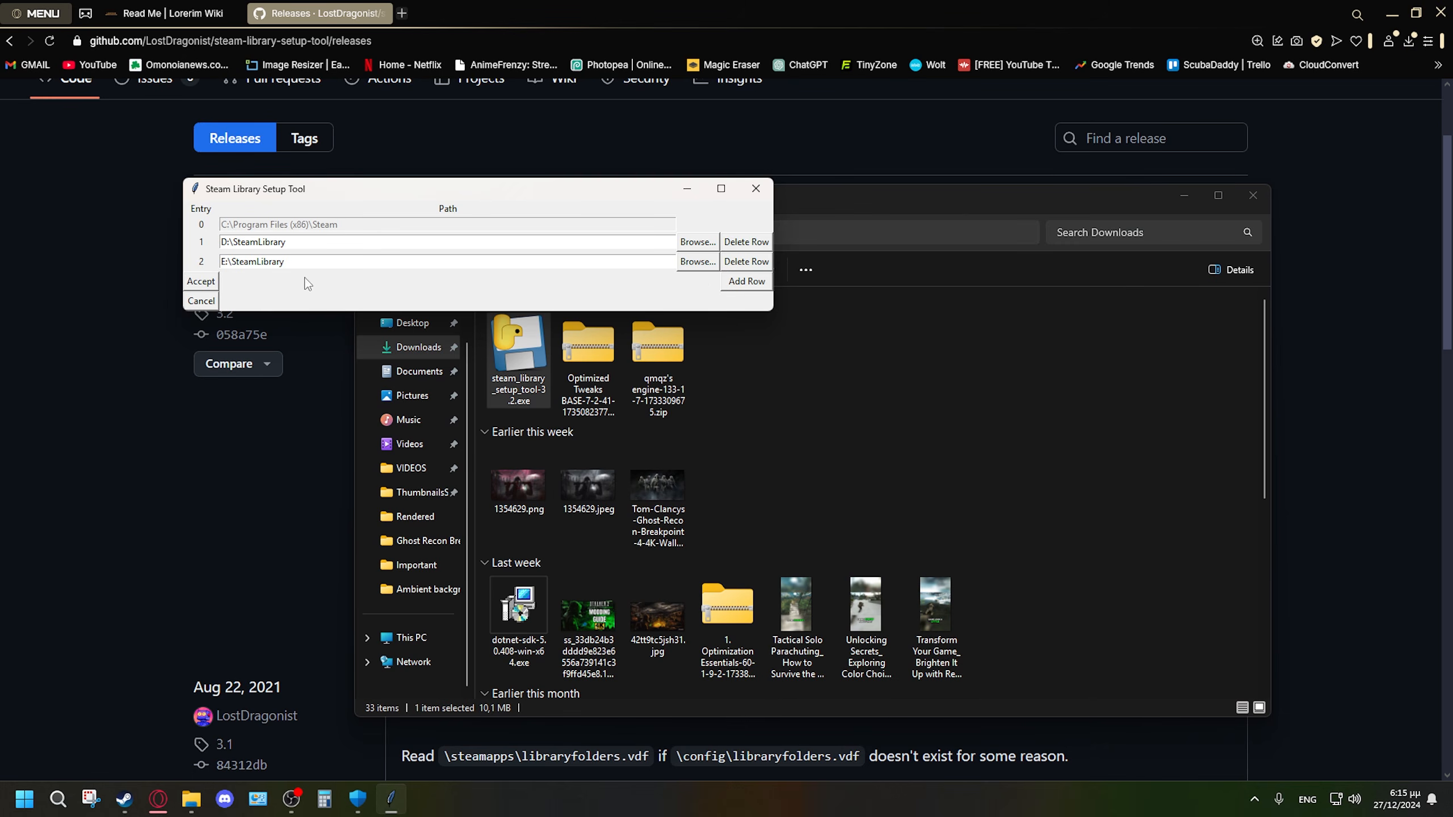
# Add D:\Games as a new library path, accept the list and create the D:\Games\steamapps directory.
pyautogui.click(742, 286)
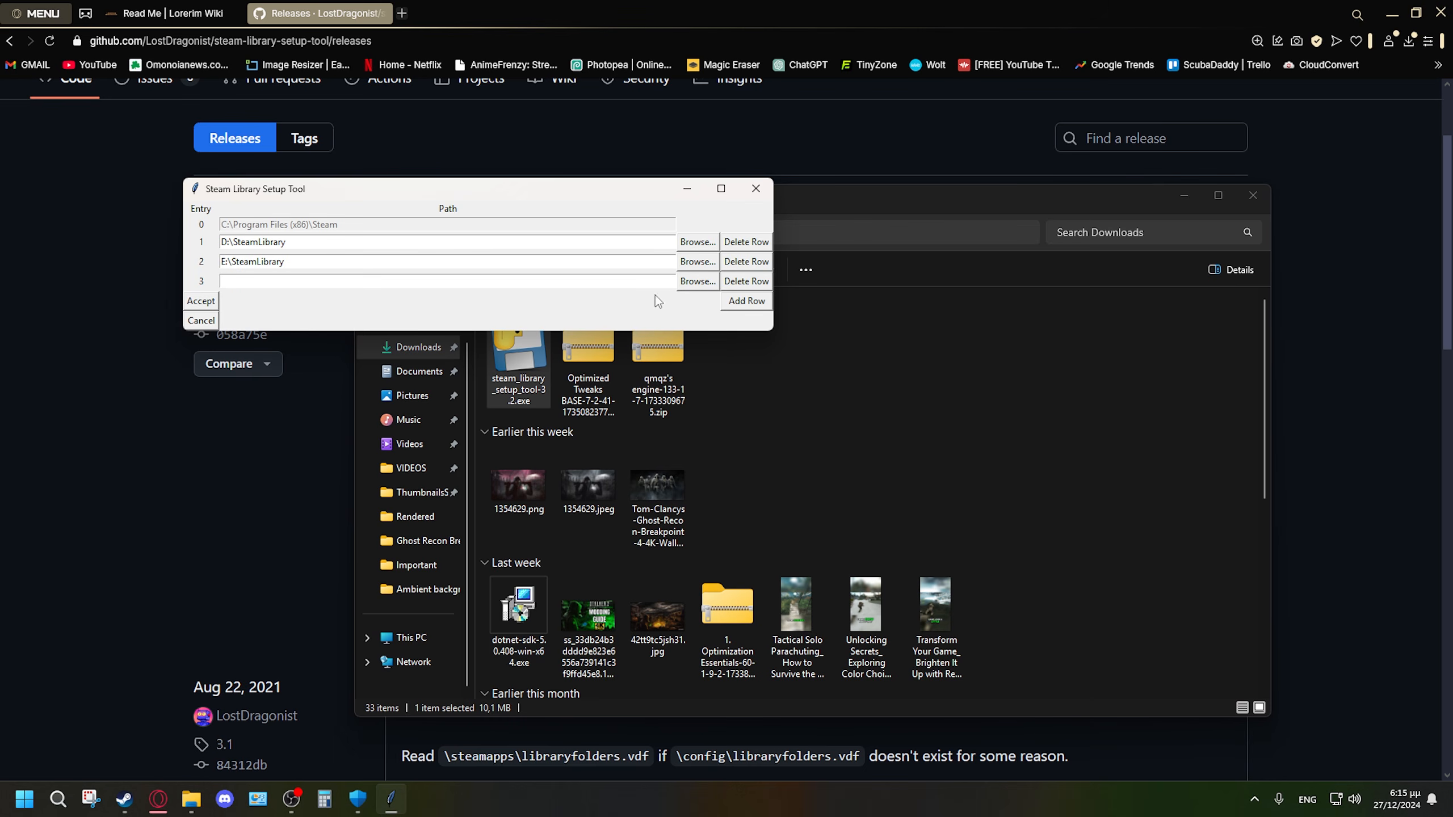
pyautogui.click(703, 285)
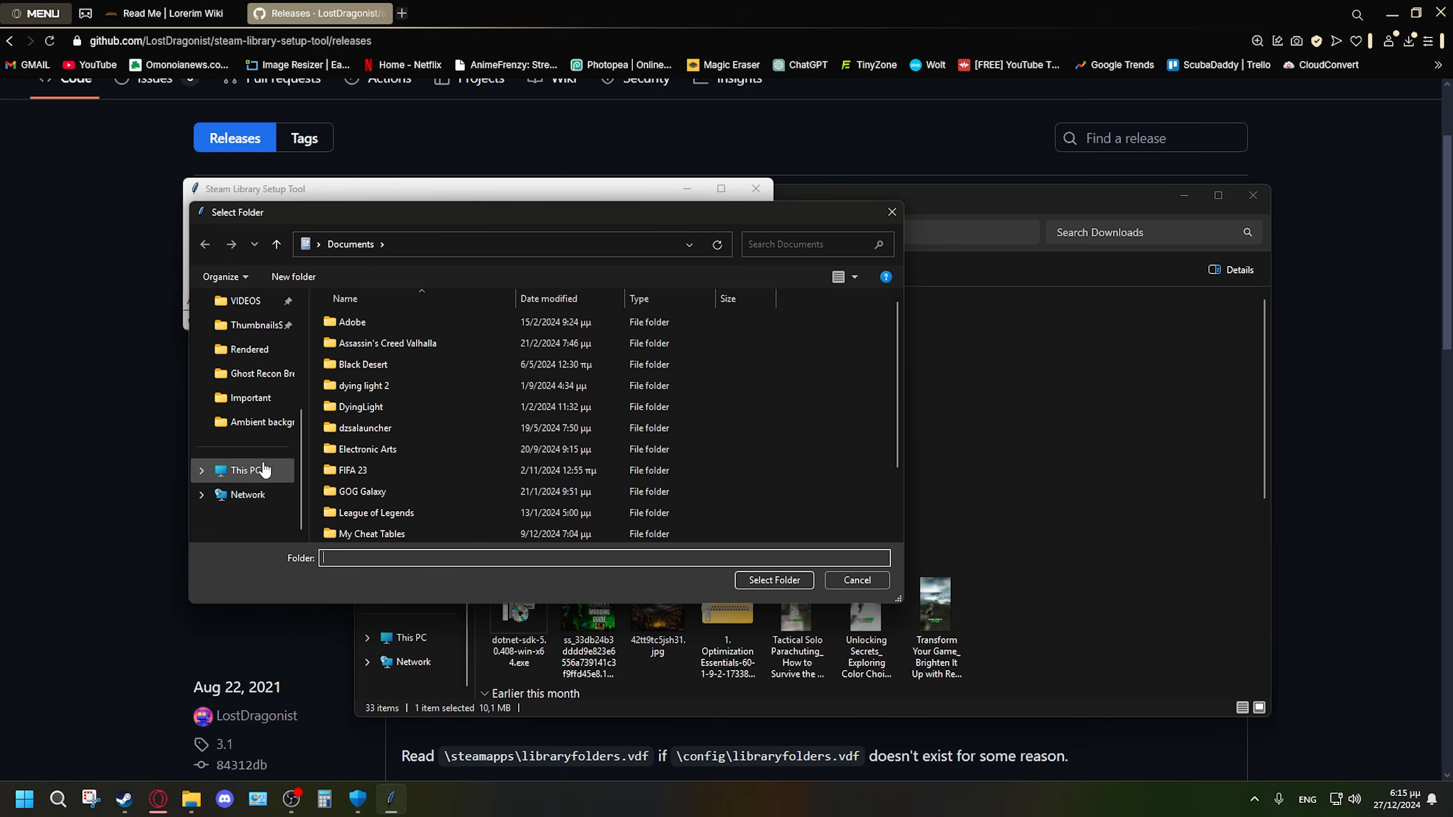
pyautogui.click(265, 469)
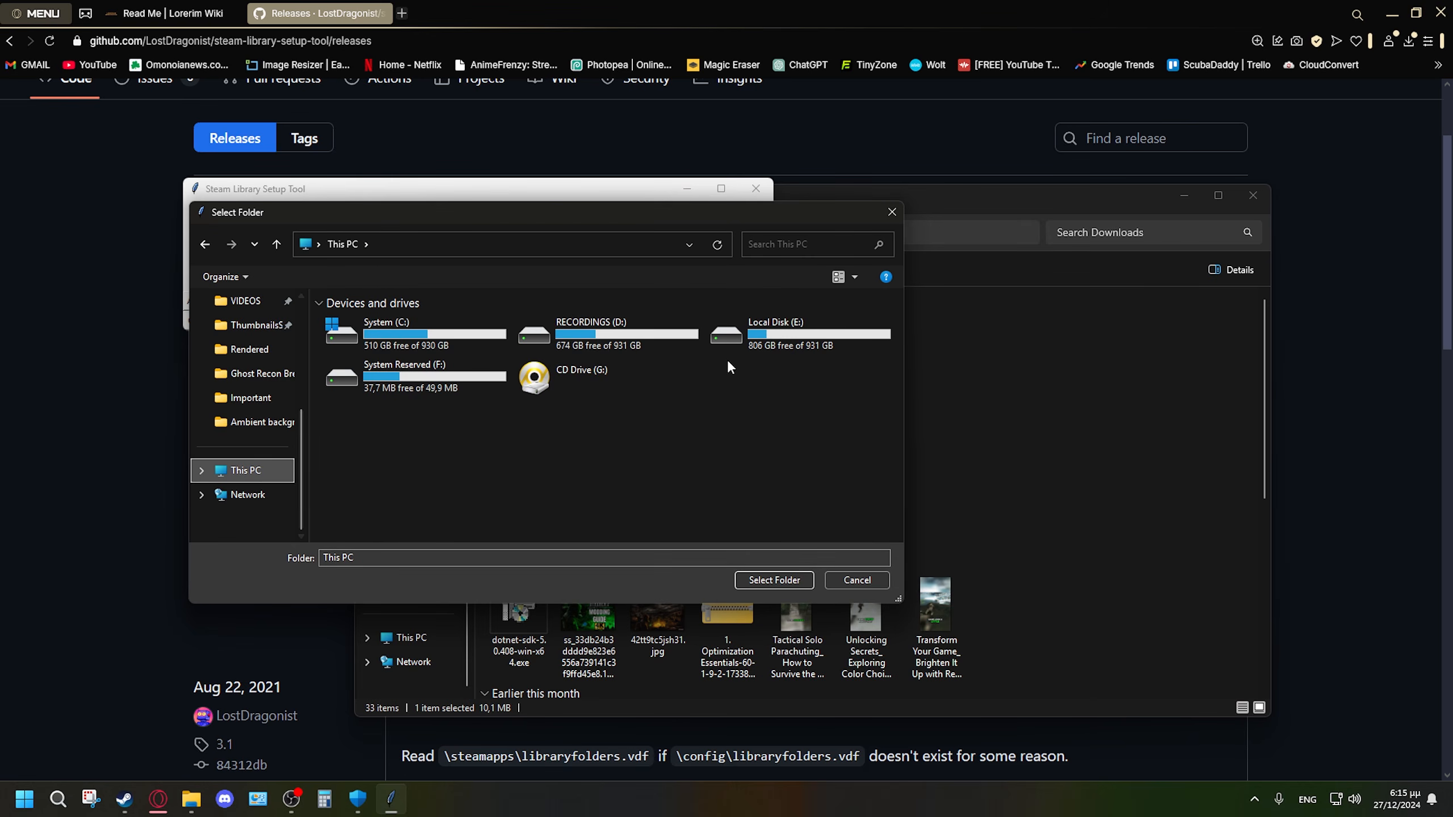
pyautogui.doubleClick(581, 344)
pyautogui.scroll(-2, 818, 383)
pyautogui.scroll(1, 839, 395)
pyautogui.click(364, 366)
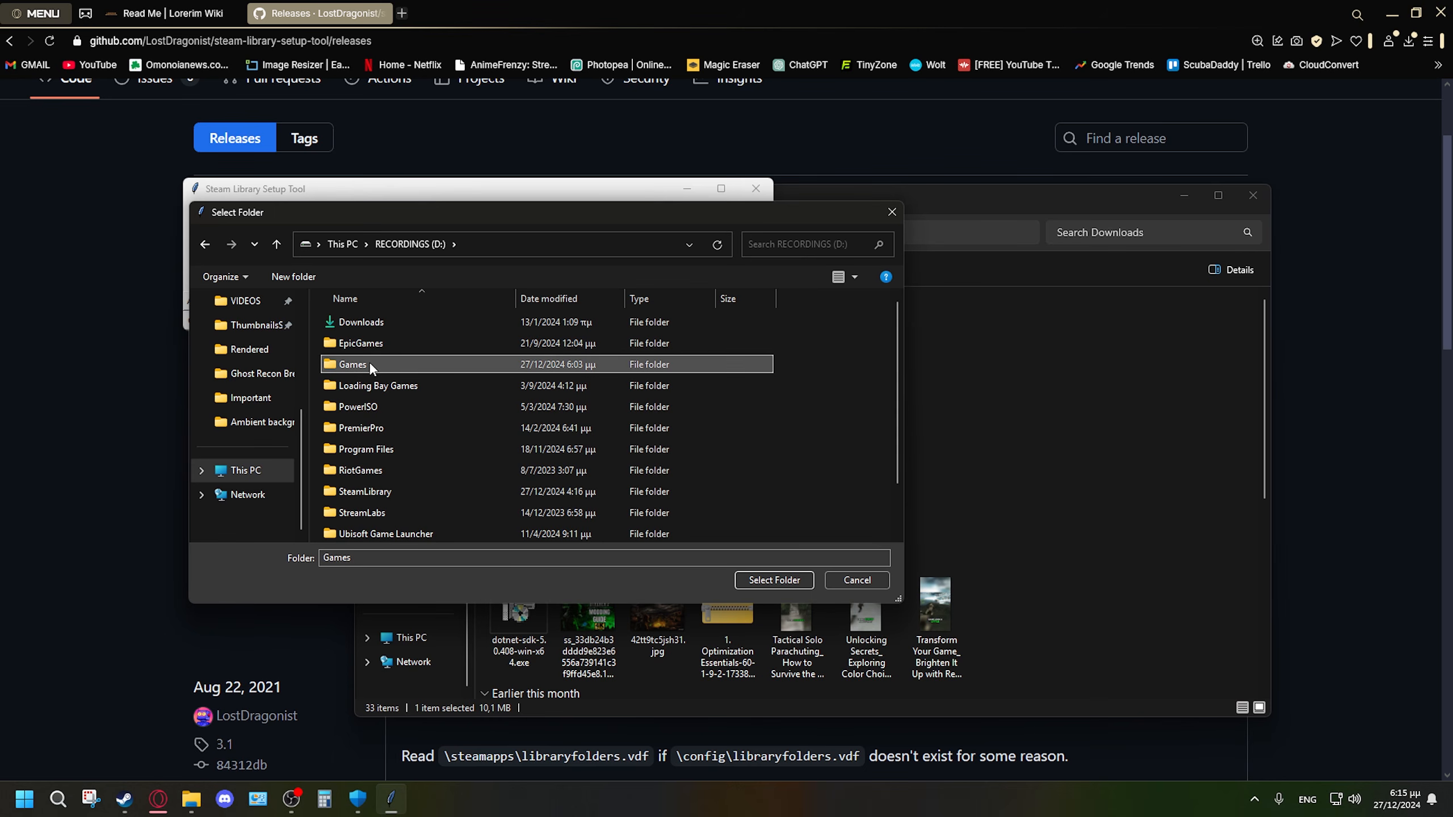
pyautogui.click(784, 589)
pyautogui.click(776, 584)
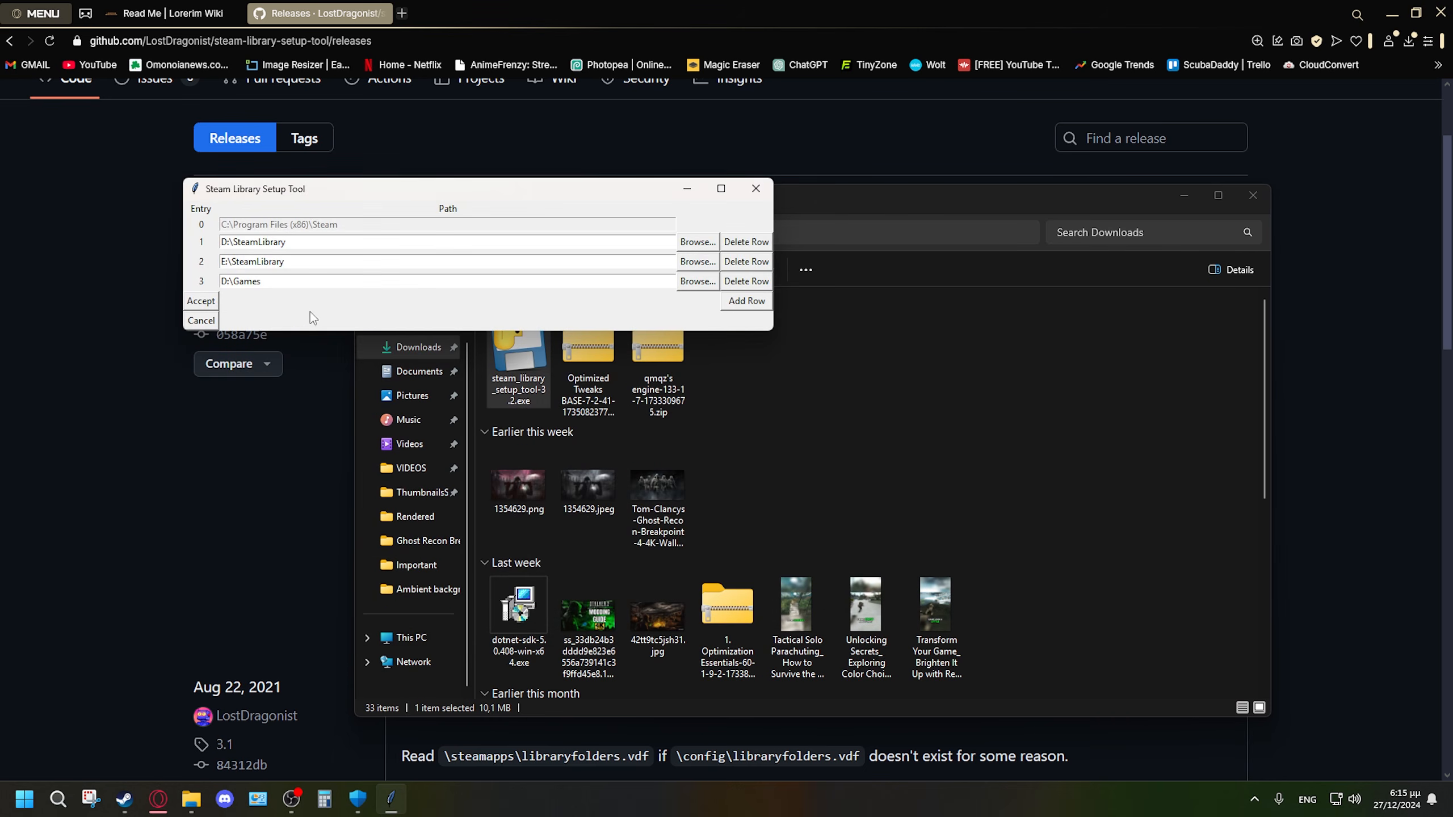
pyautogui.click(201, 302)
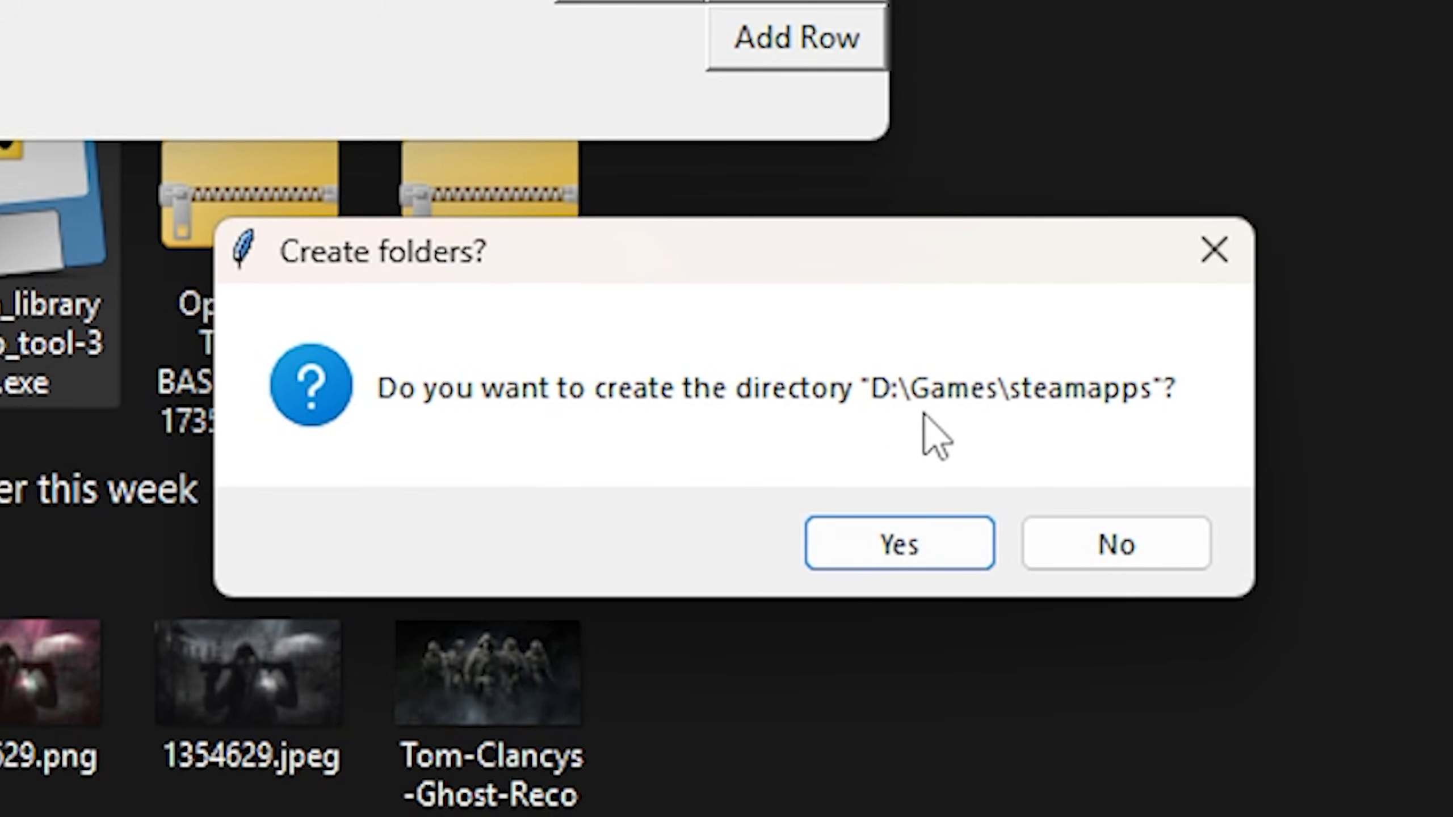
pyautogui.click(922, 544)
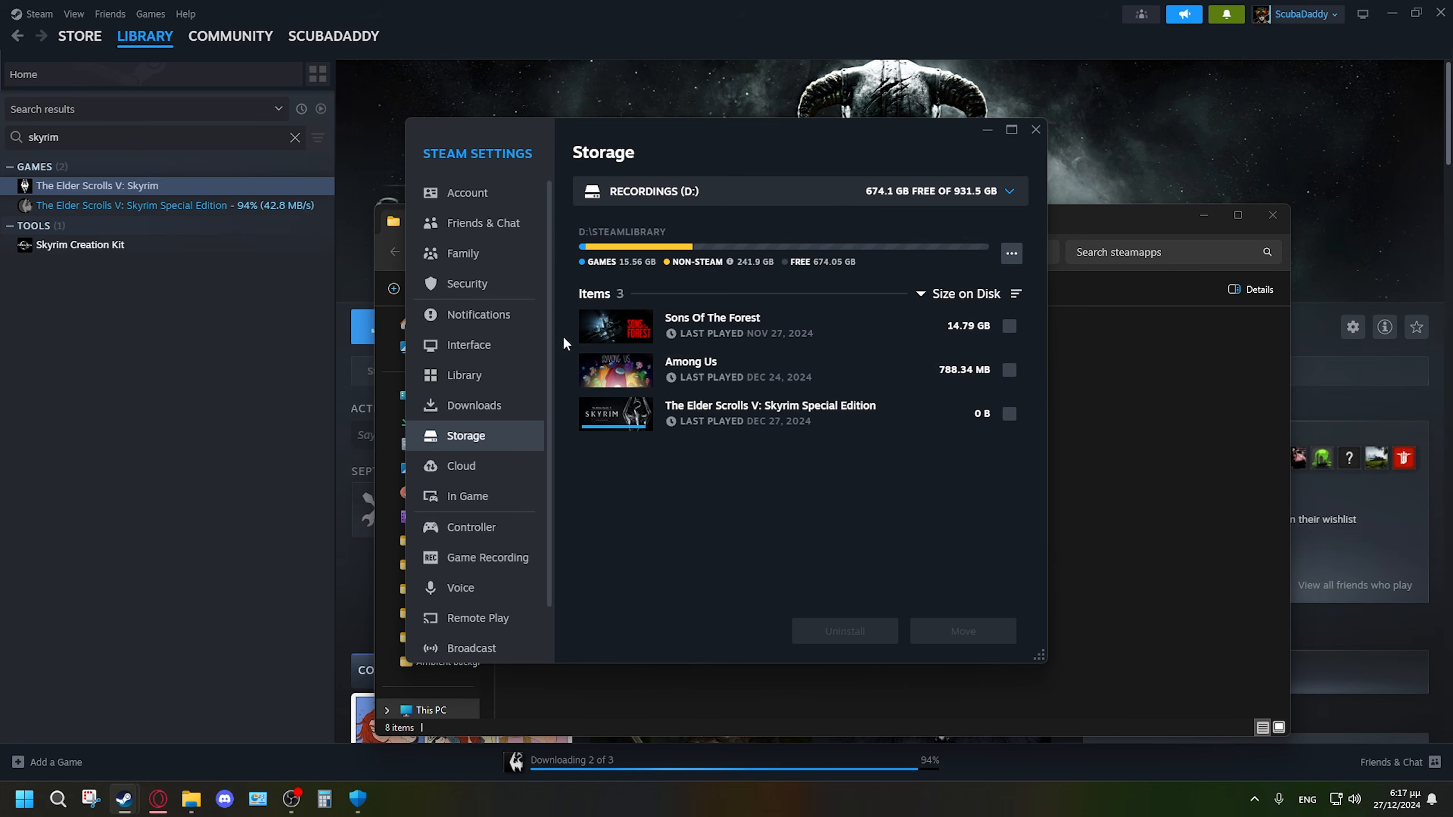
# Look over the available library drives in Steam's Storage settings and leave the settings window.
pyautogui.click(902, 197)
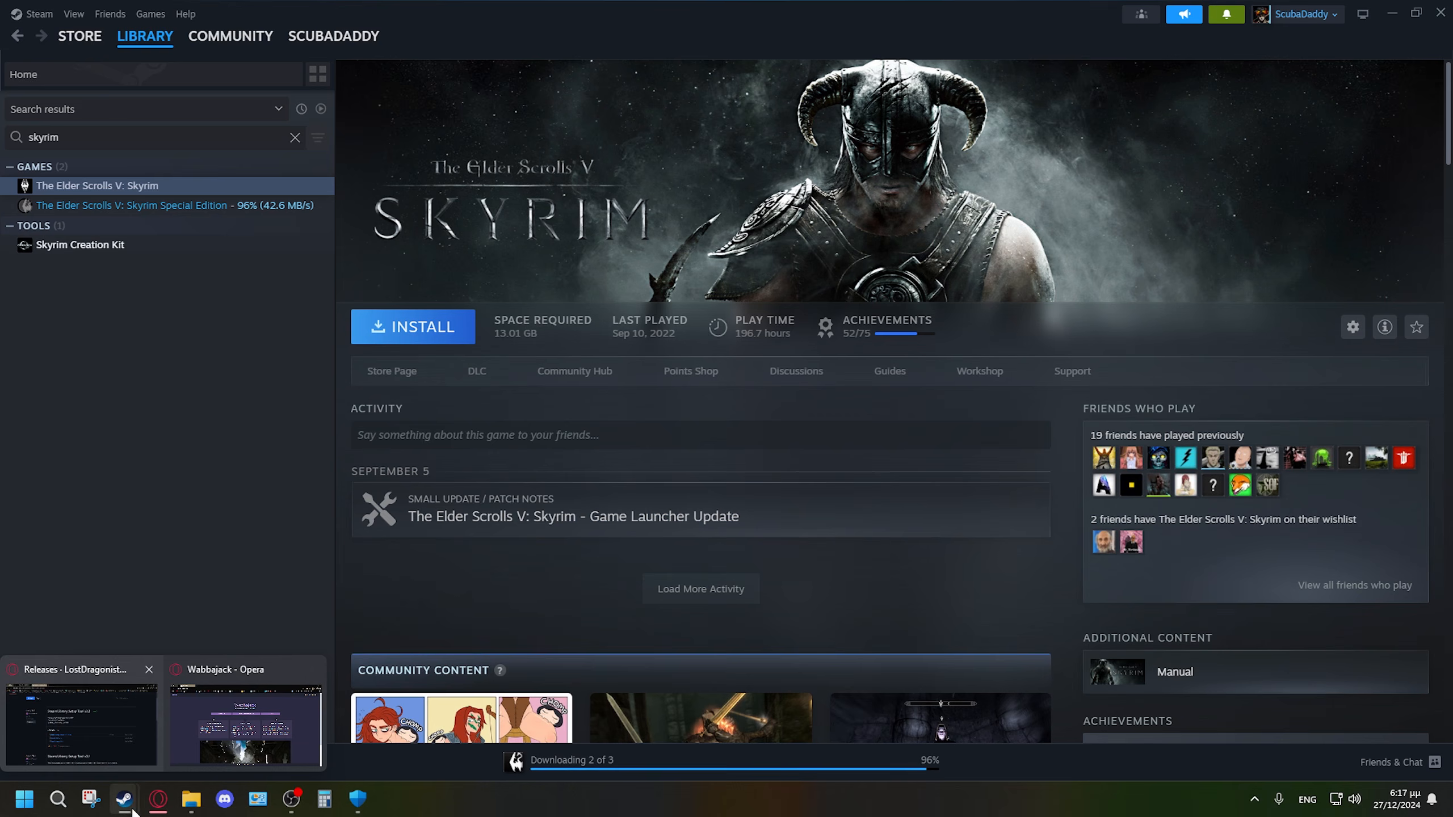
pyautogui.click(306, 759)
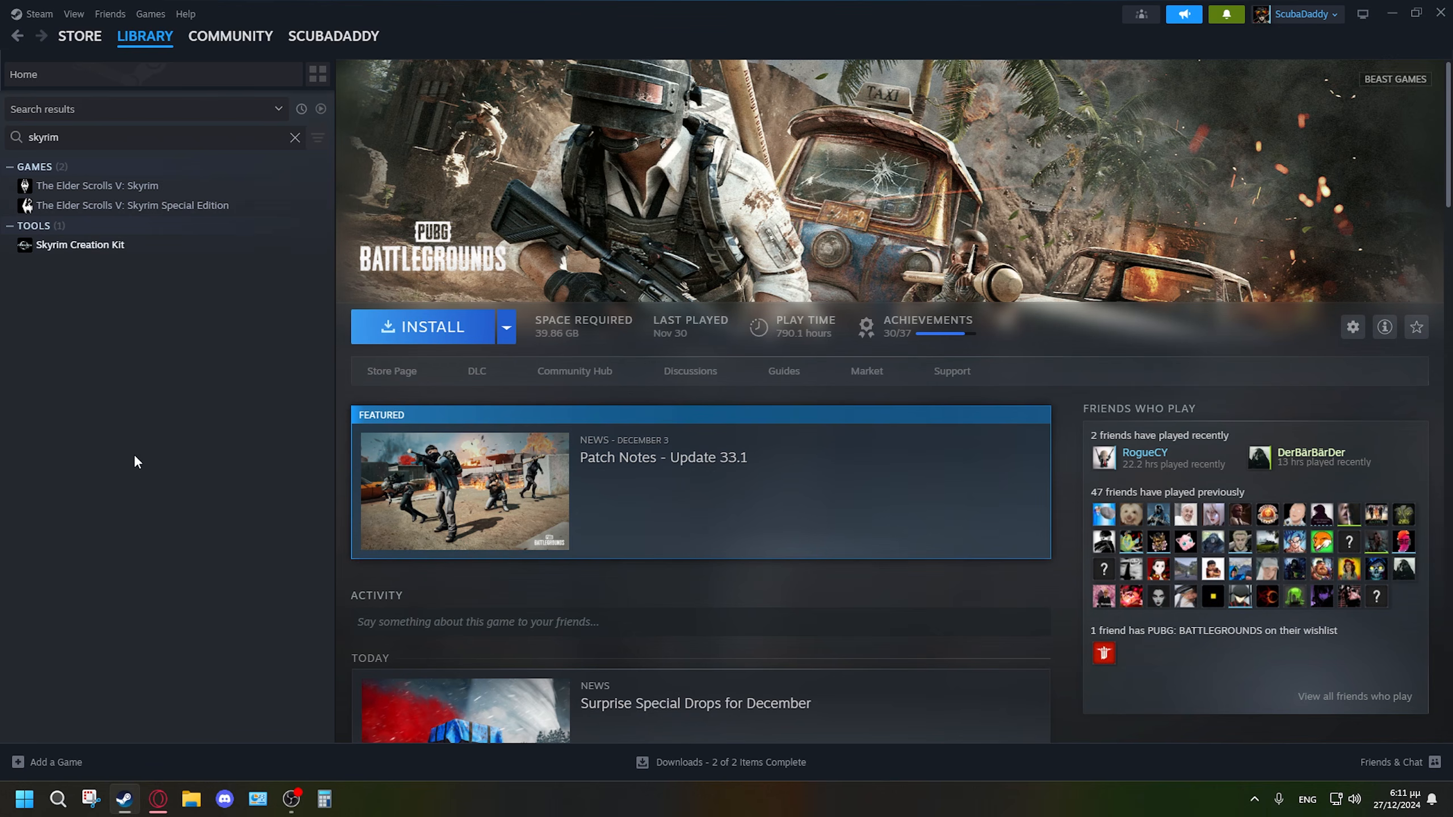
# Install The Elder Scrolls V: Skyrim Special Edition to the RECORDINGS (D:) drive.
pyautogui.click(195, 206)
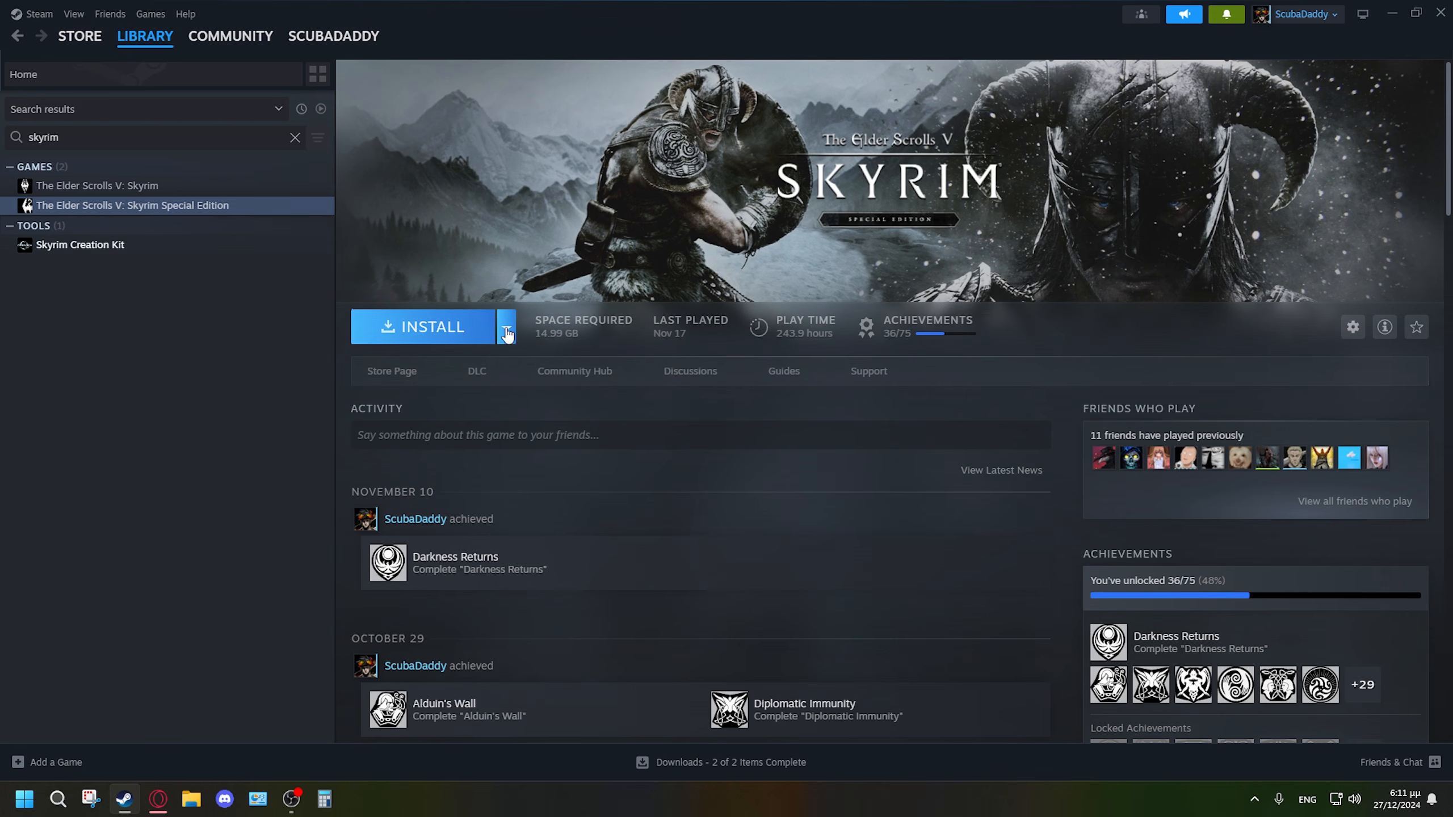
pyautogui.click(464, 339)
pyautogui.click(646, 447)
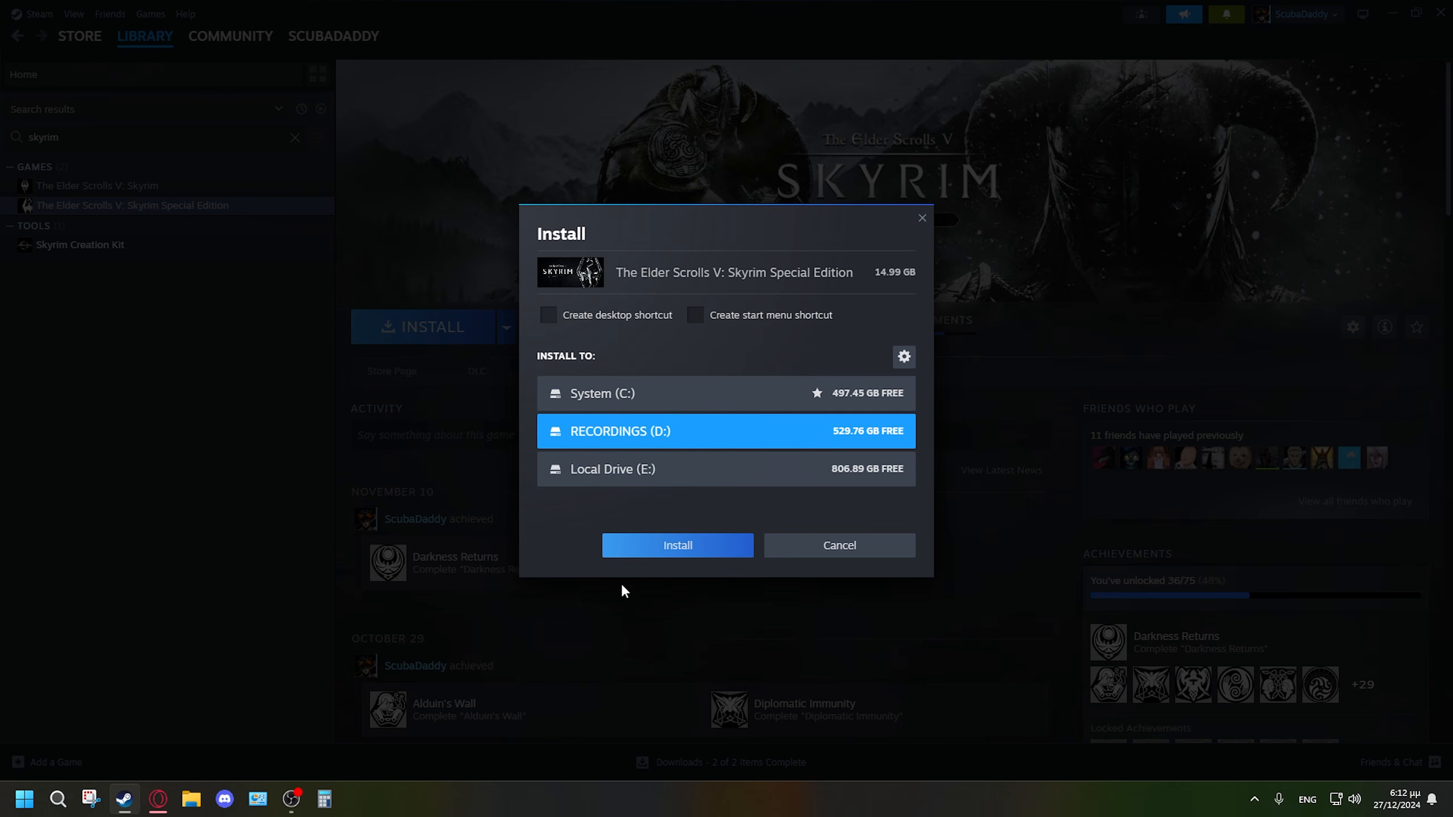
pyautogui.click(635, 546)
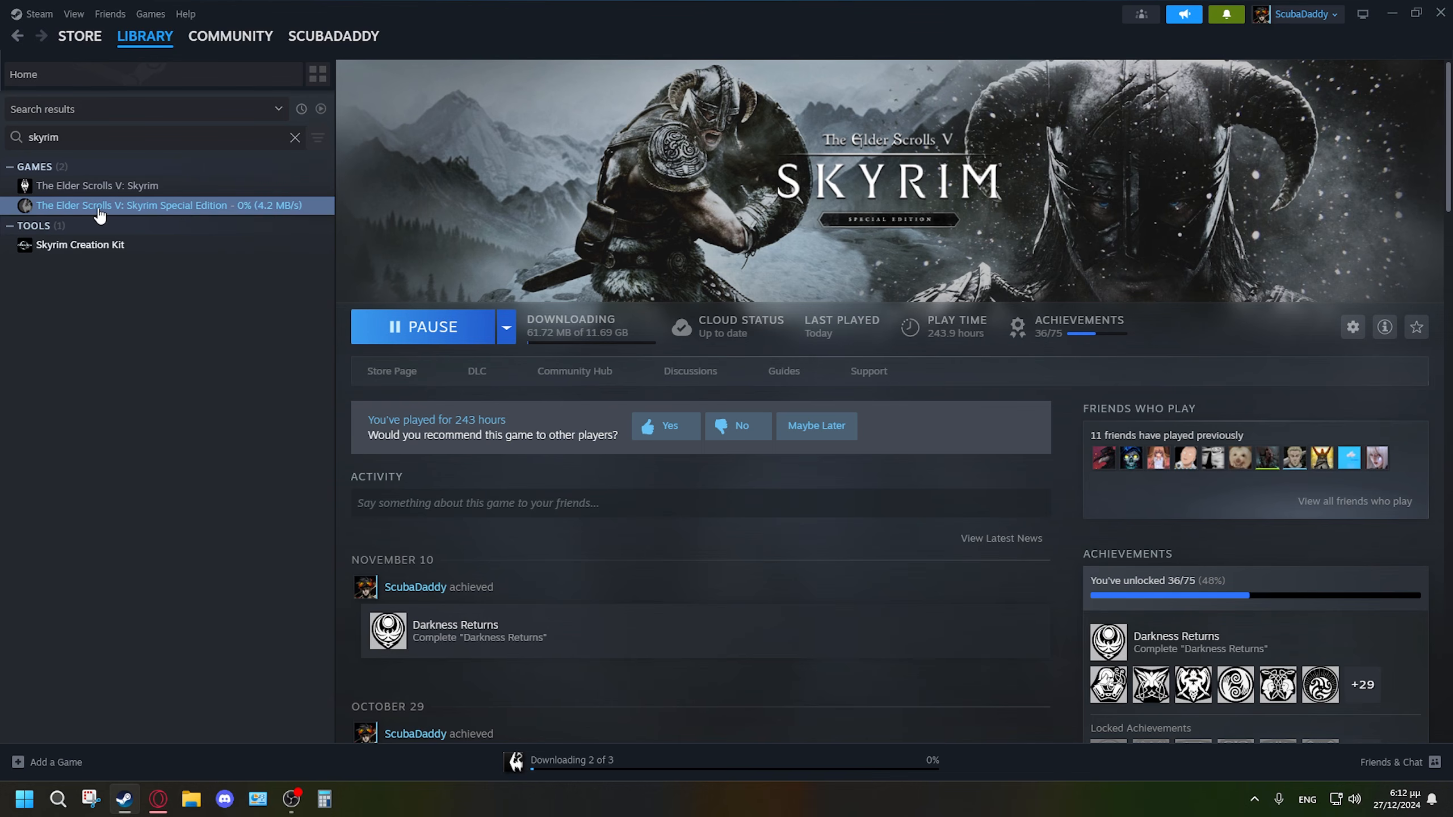
# Open the Windows Security dashboard, reposition its window and go to Virus & threat protection.
pyautogui.press('super')
pyautogui.click(1254, 799)
pyautogui.rightClick(1232, 756)
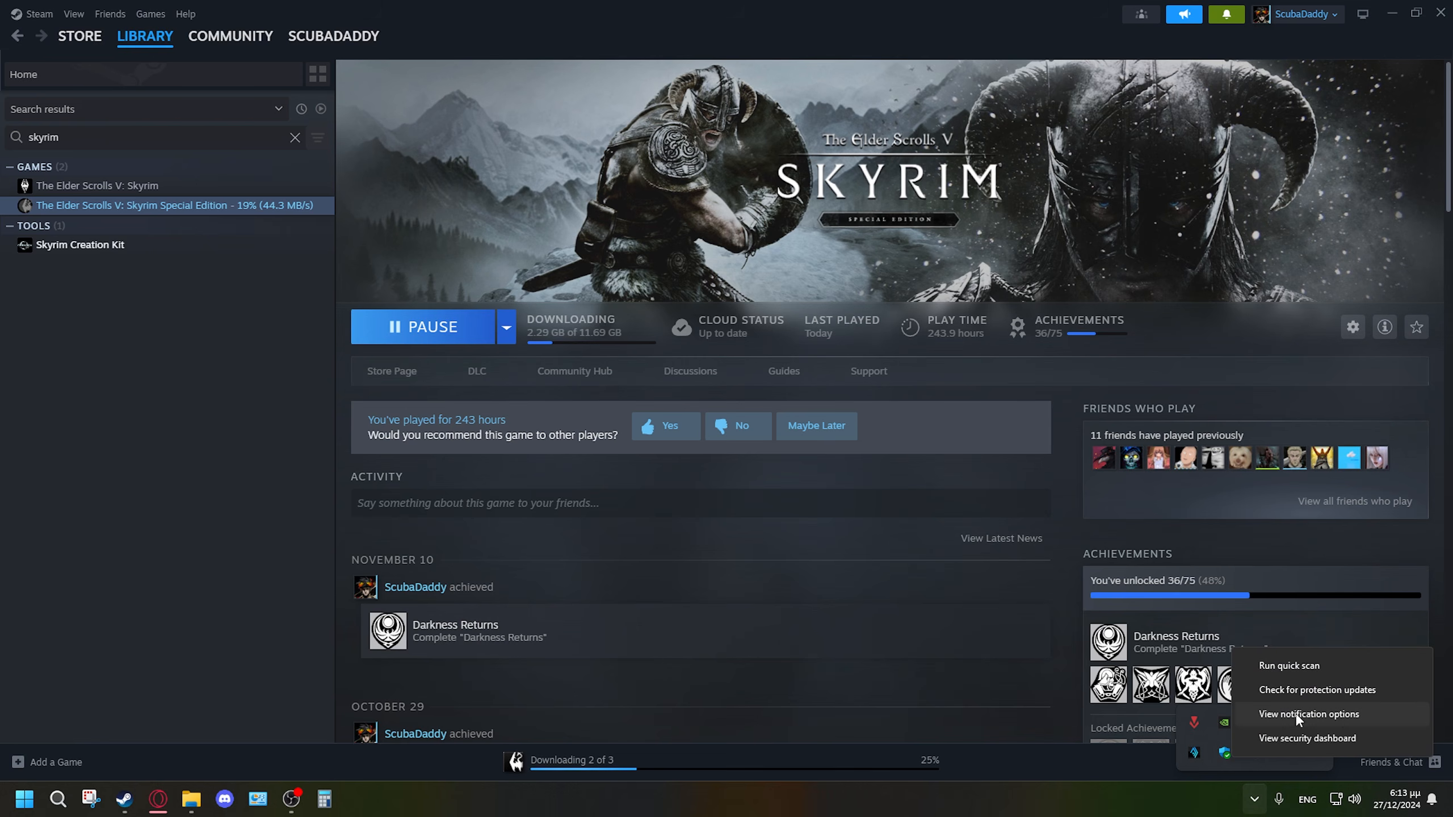
pyautogui.click(1296, 743)
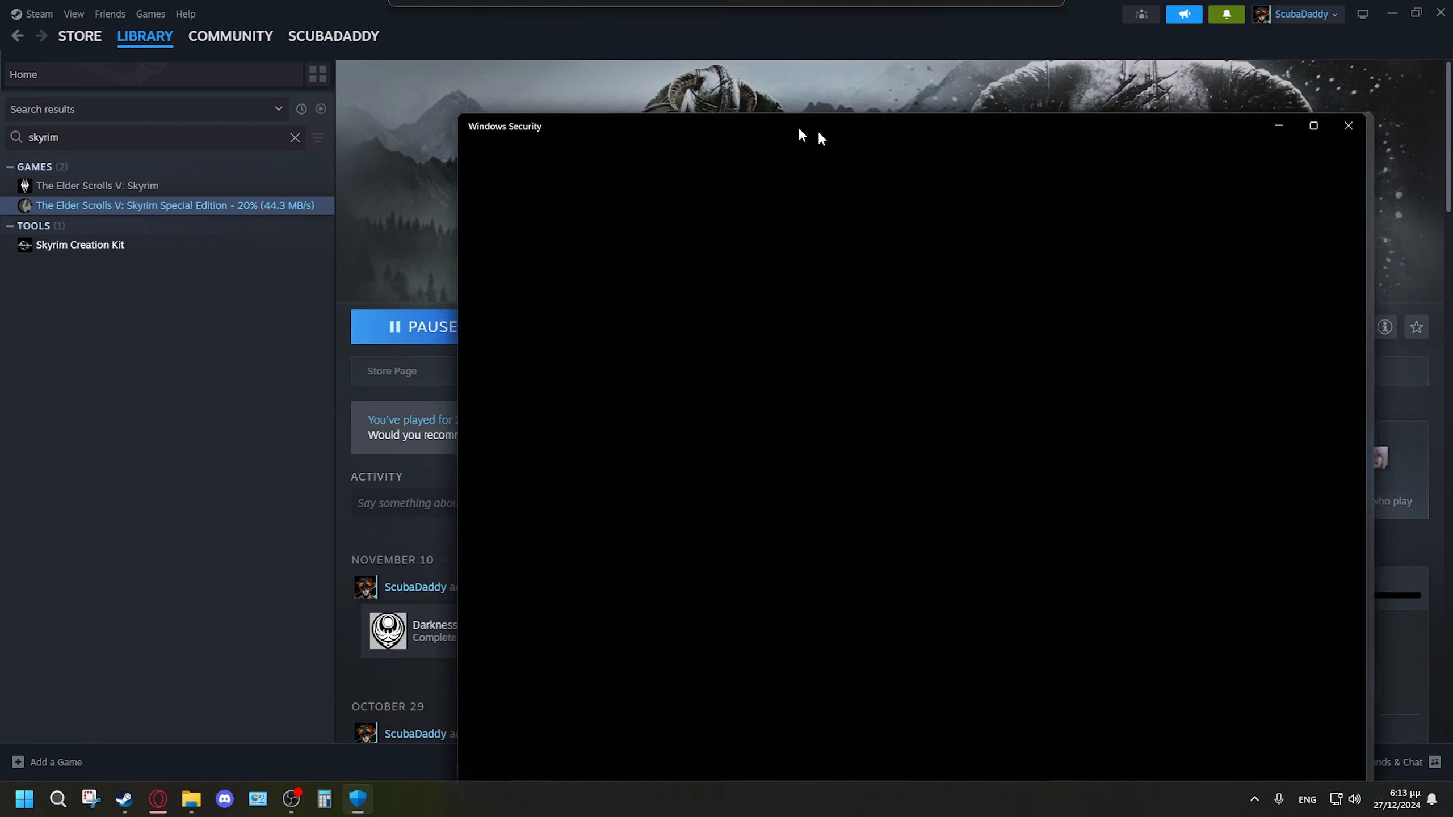
pyautogui.moveTo(797, 125); pyautogui.dragTo(593, 65)
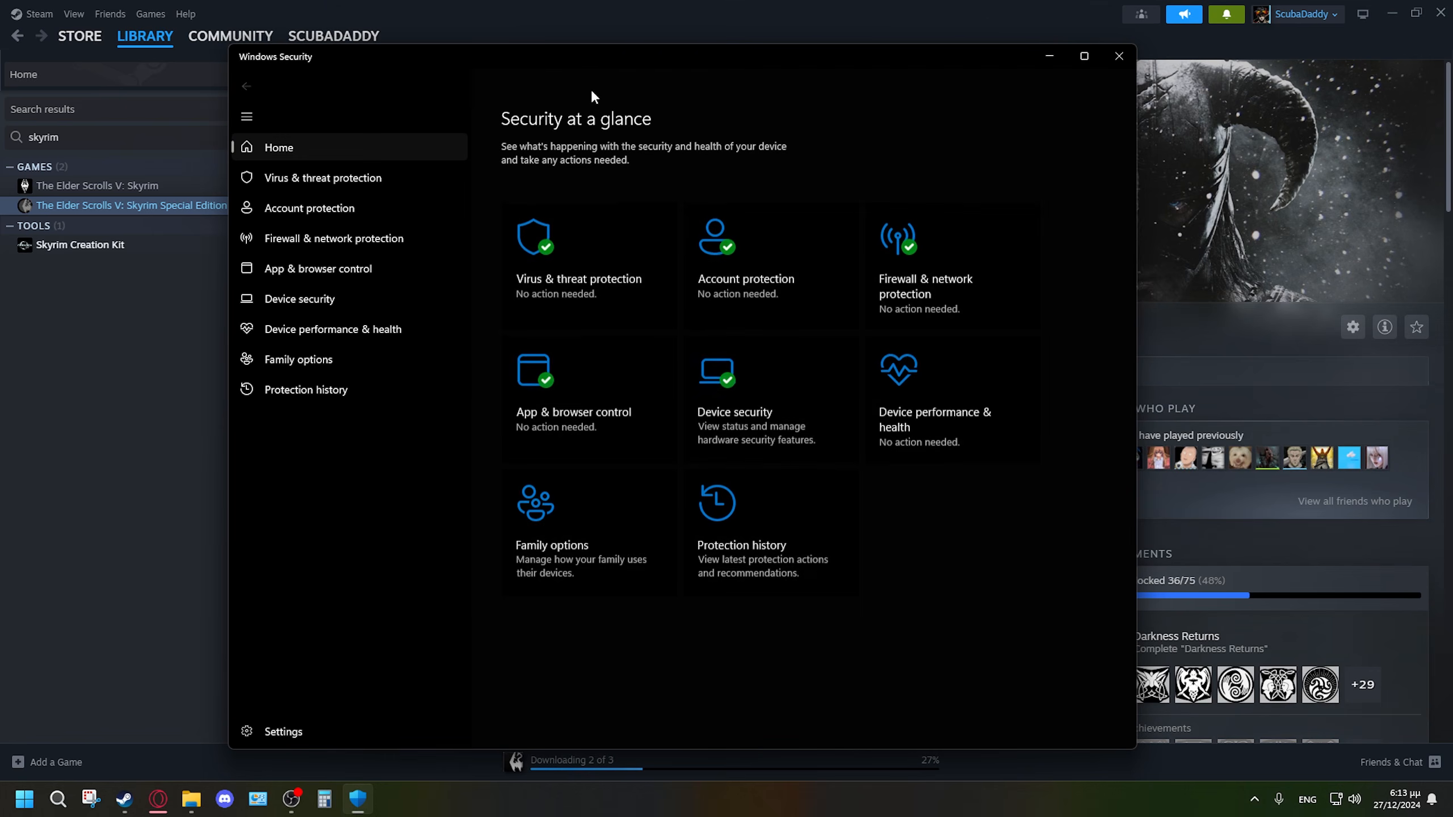
pyautogui.click(579, 299)
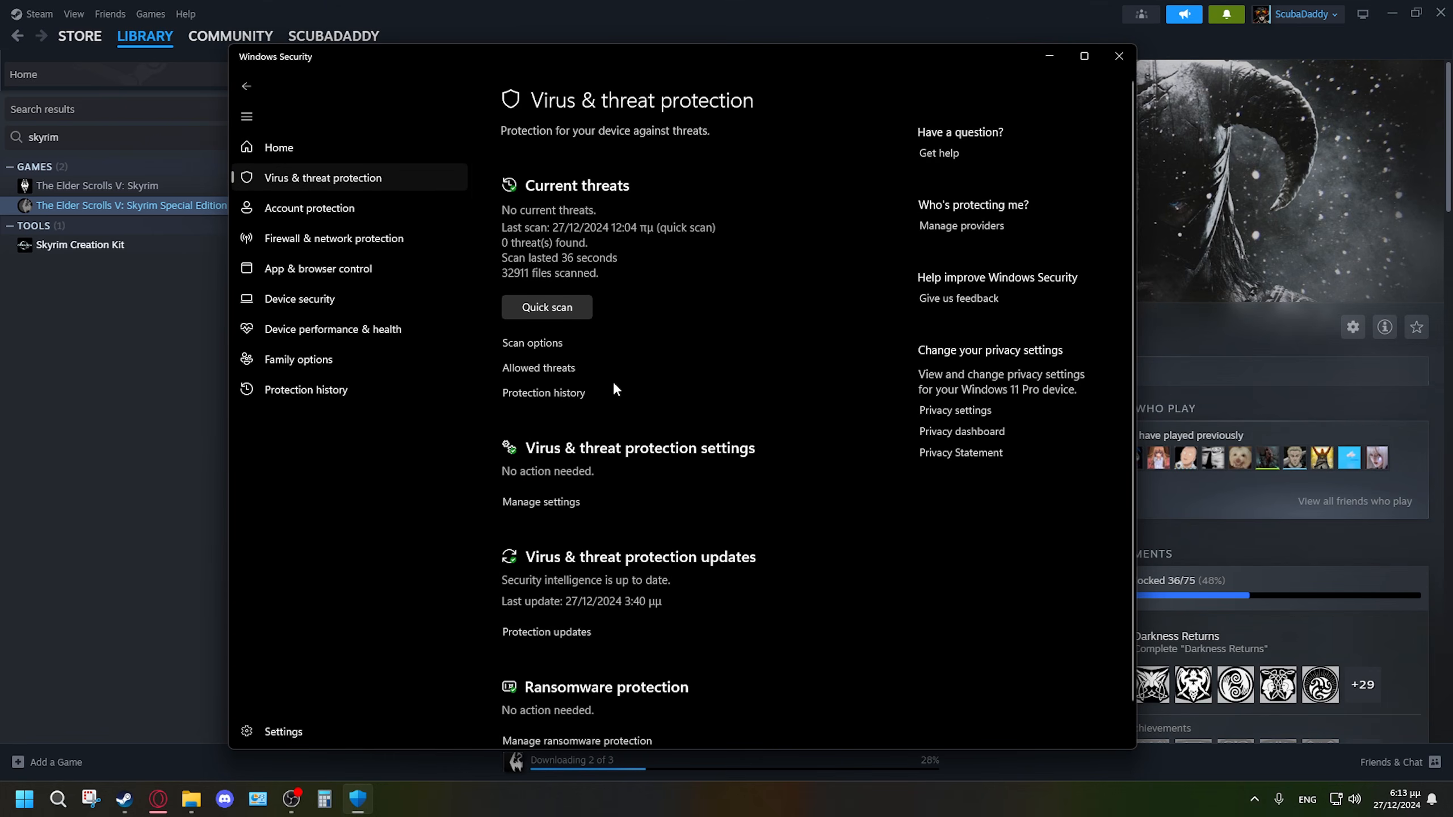
# Open the Virus & threat protection settings and turn off Real-time protection.
pyautogui.click(558, 392)
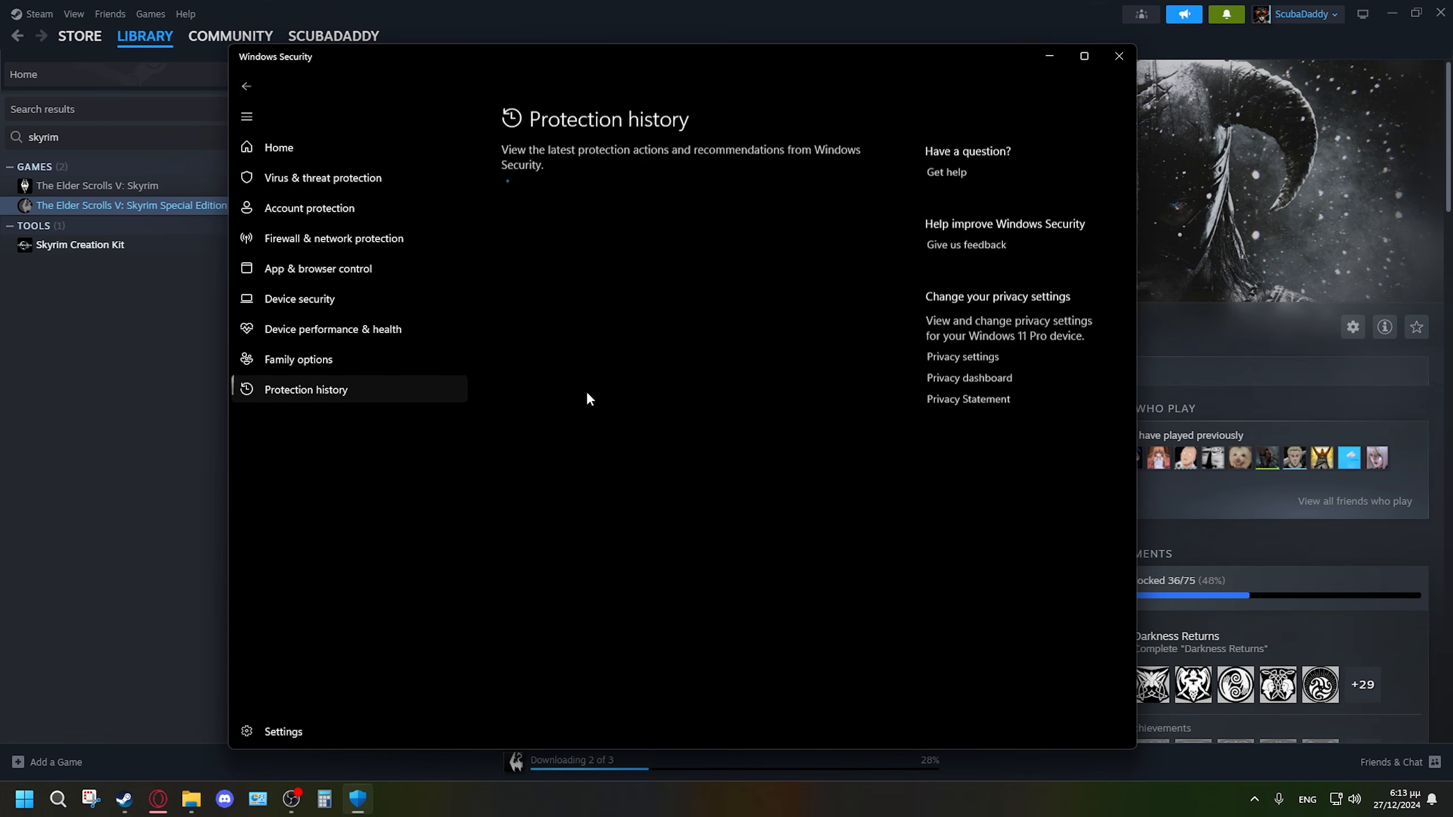
pyautogui.click(247, 87)
pyautogui.scroll(-1, 723, 514)
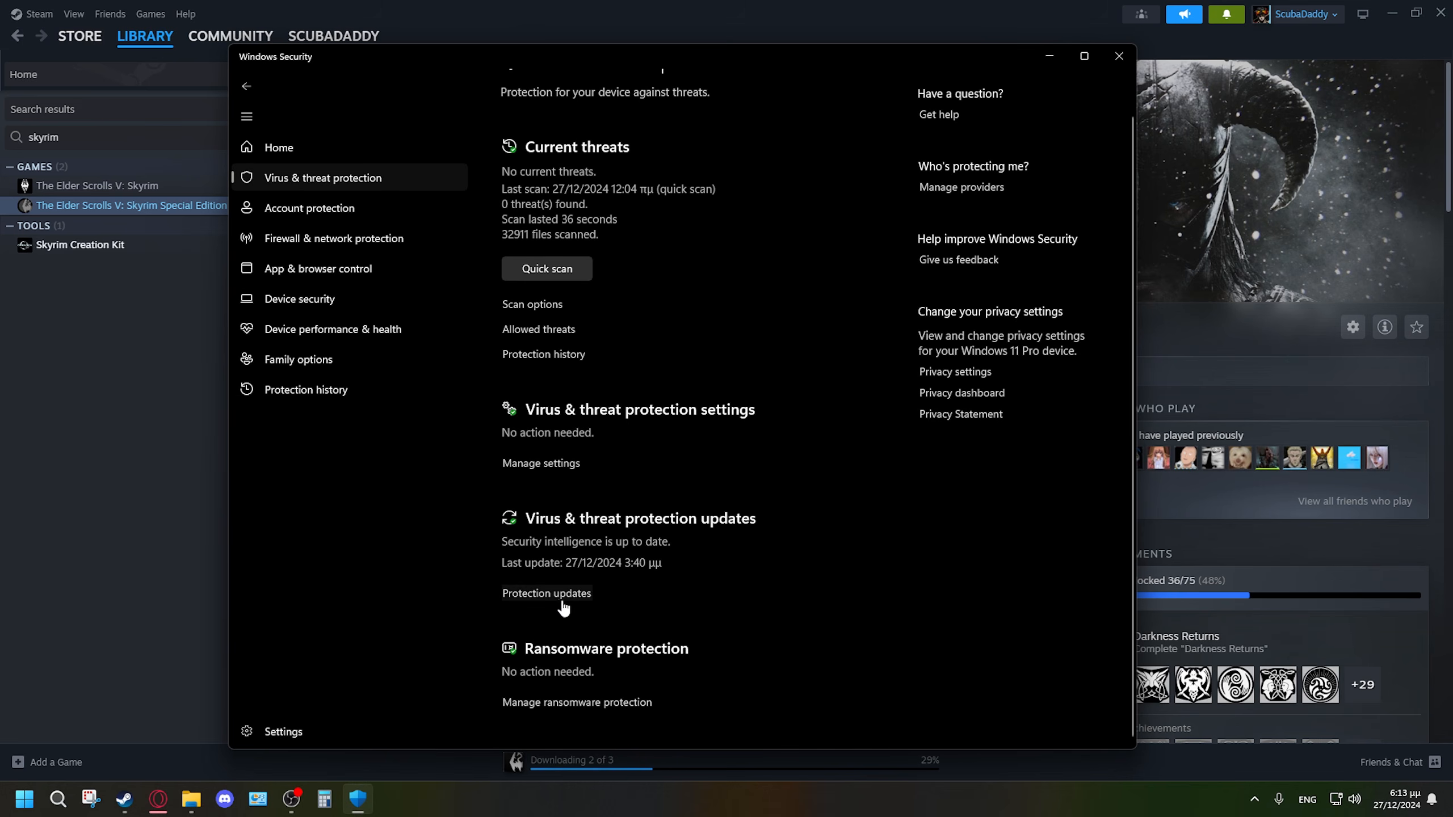
pyautogui.click(507, 465)
pyautogui.scroll(-10, 750, 434)
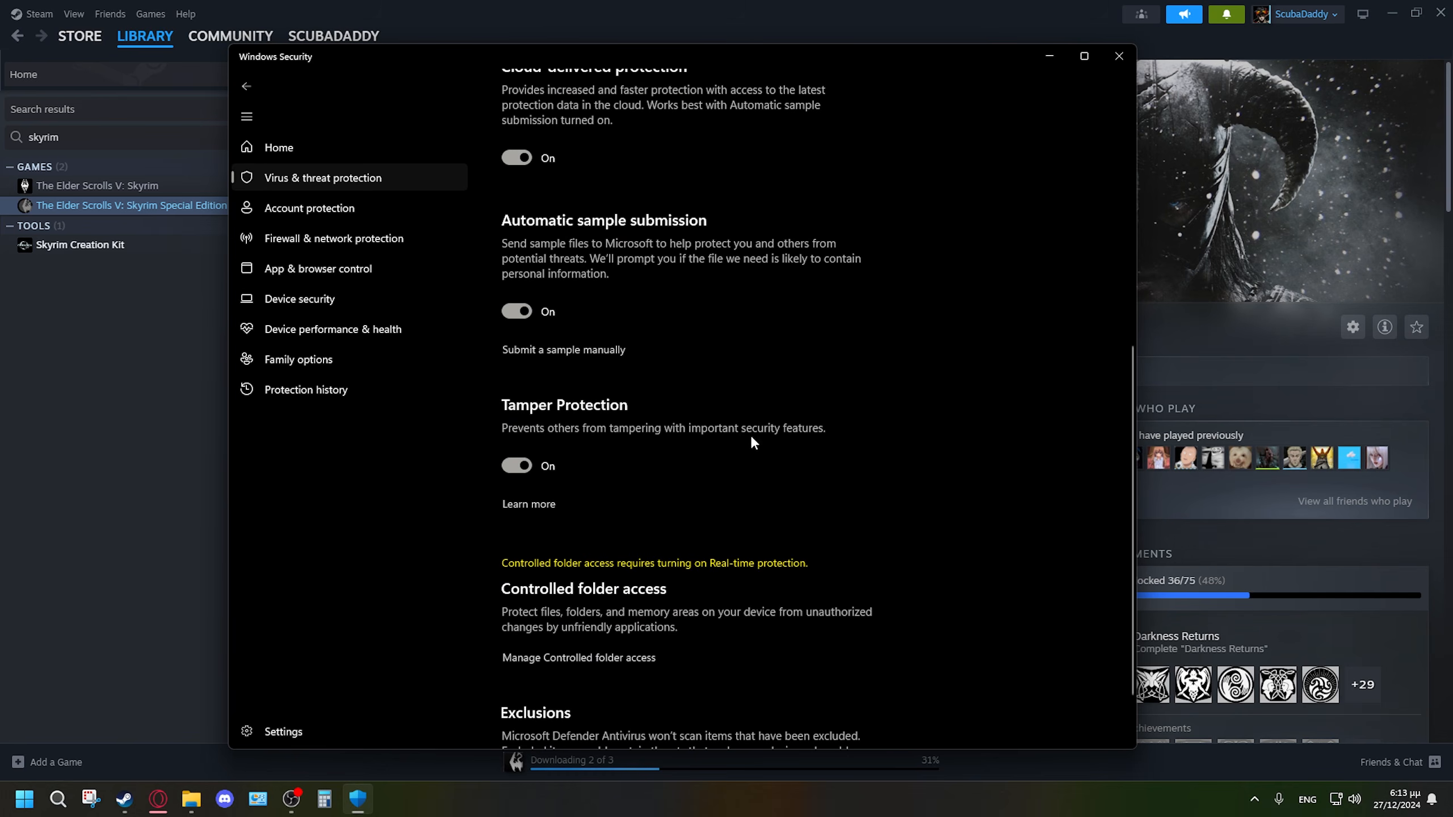
pyautogui.scroll(10, 803, 438)
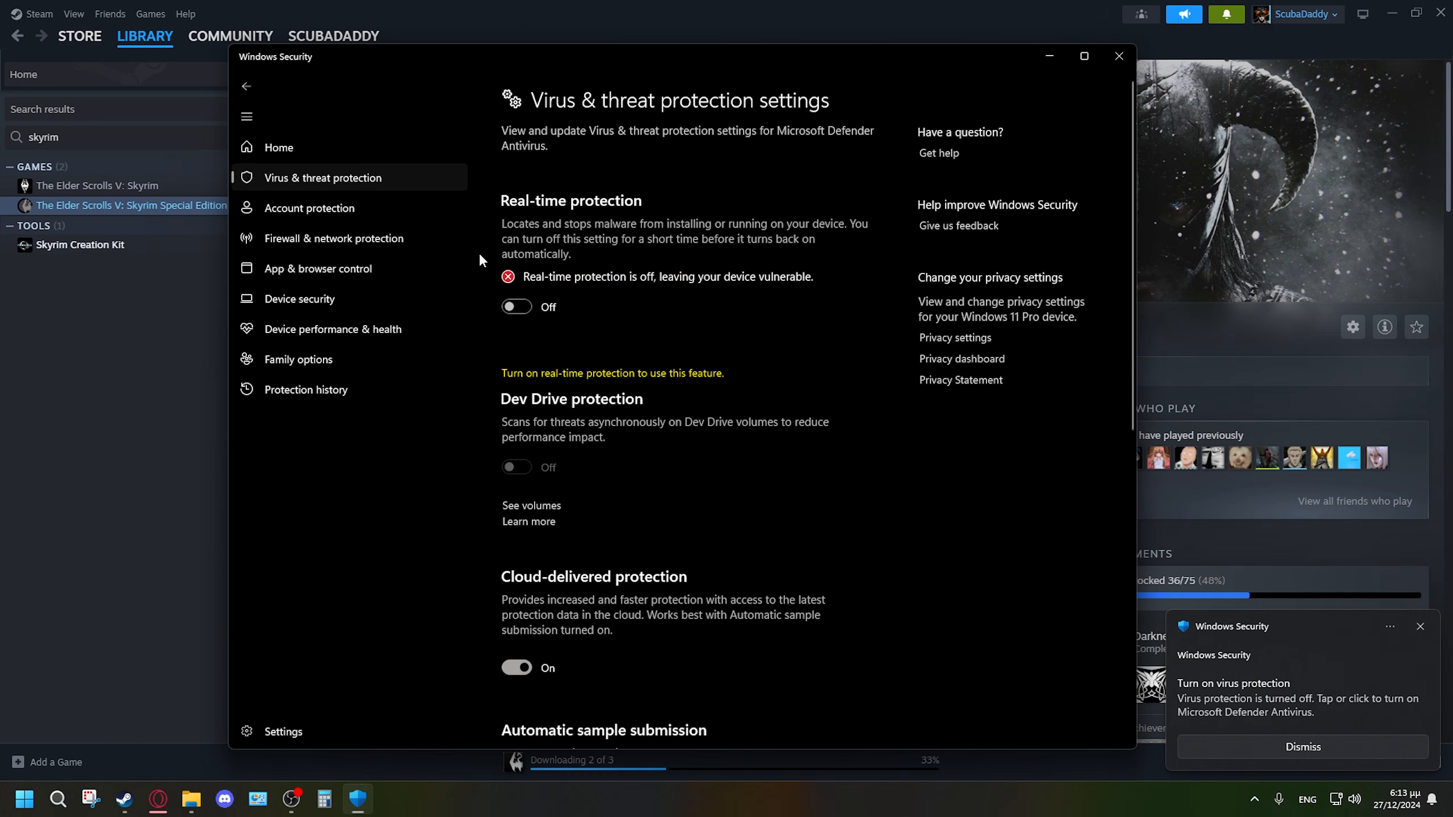
# Turn off Tamper Protection and minimize the Windows Security window.
pyautogui.scroll(-8, 630, 340)
pyautogui.scroll(1, 586, 270)
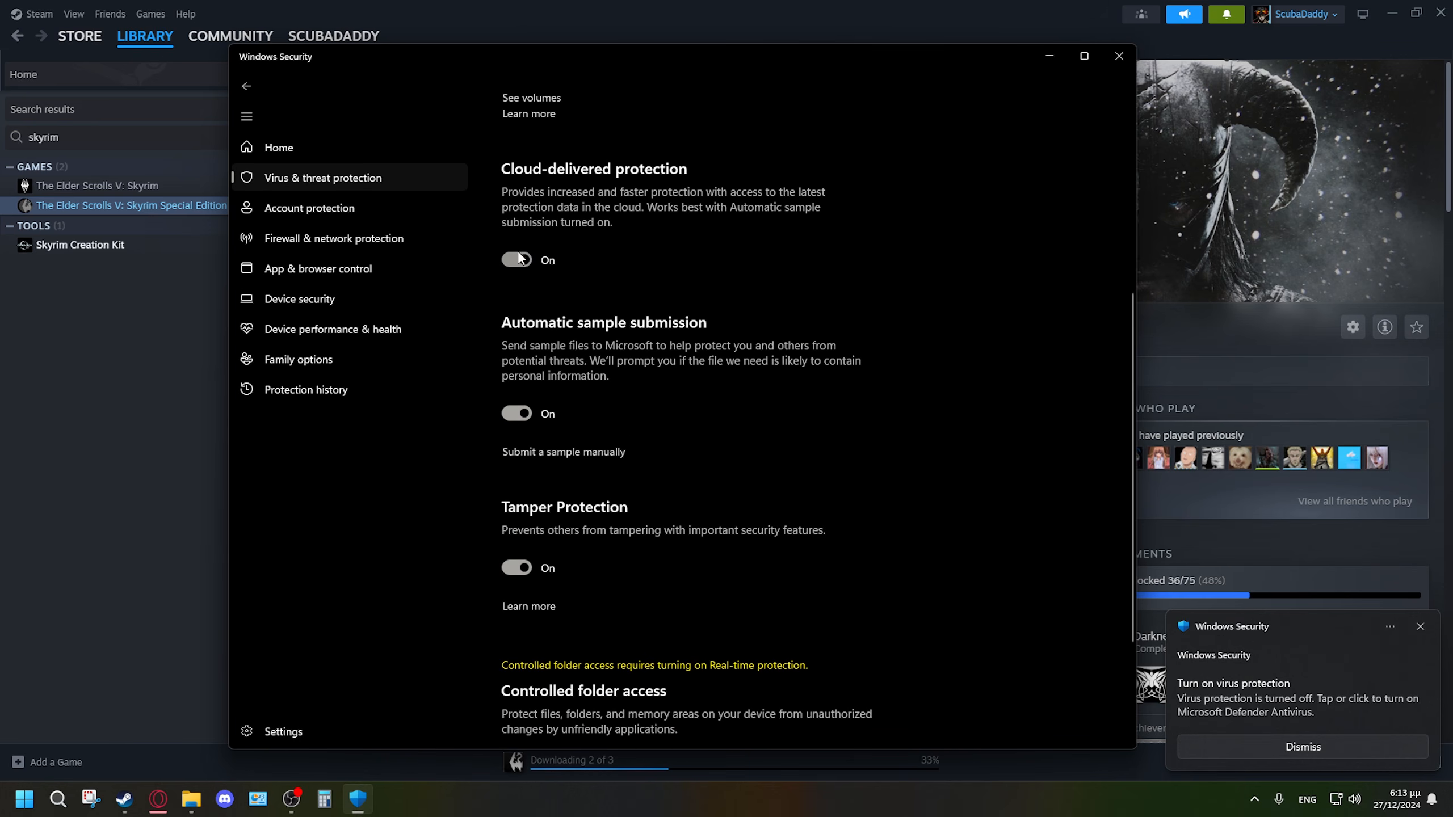
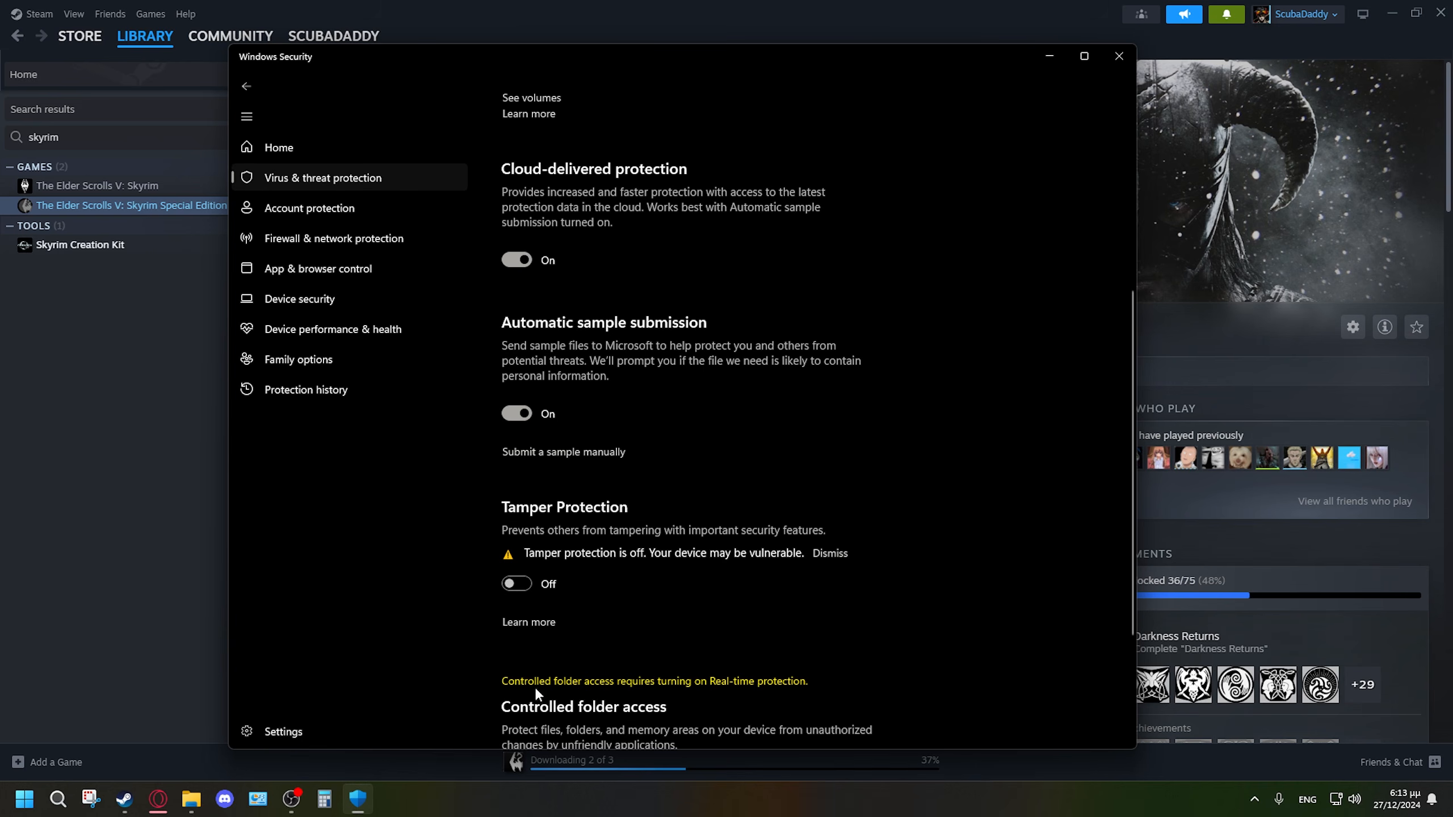
pyautogui.scroll(7, 561, 469)
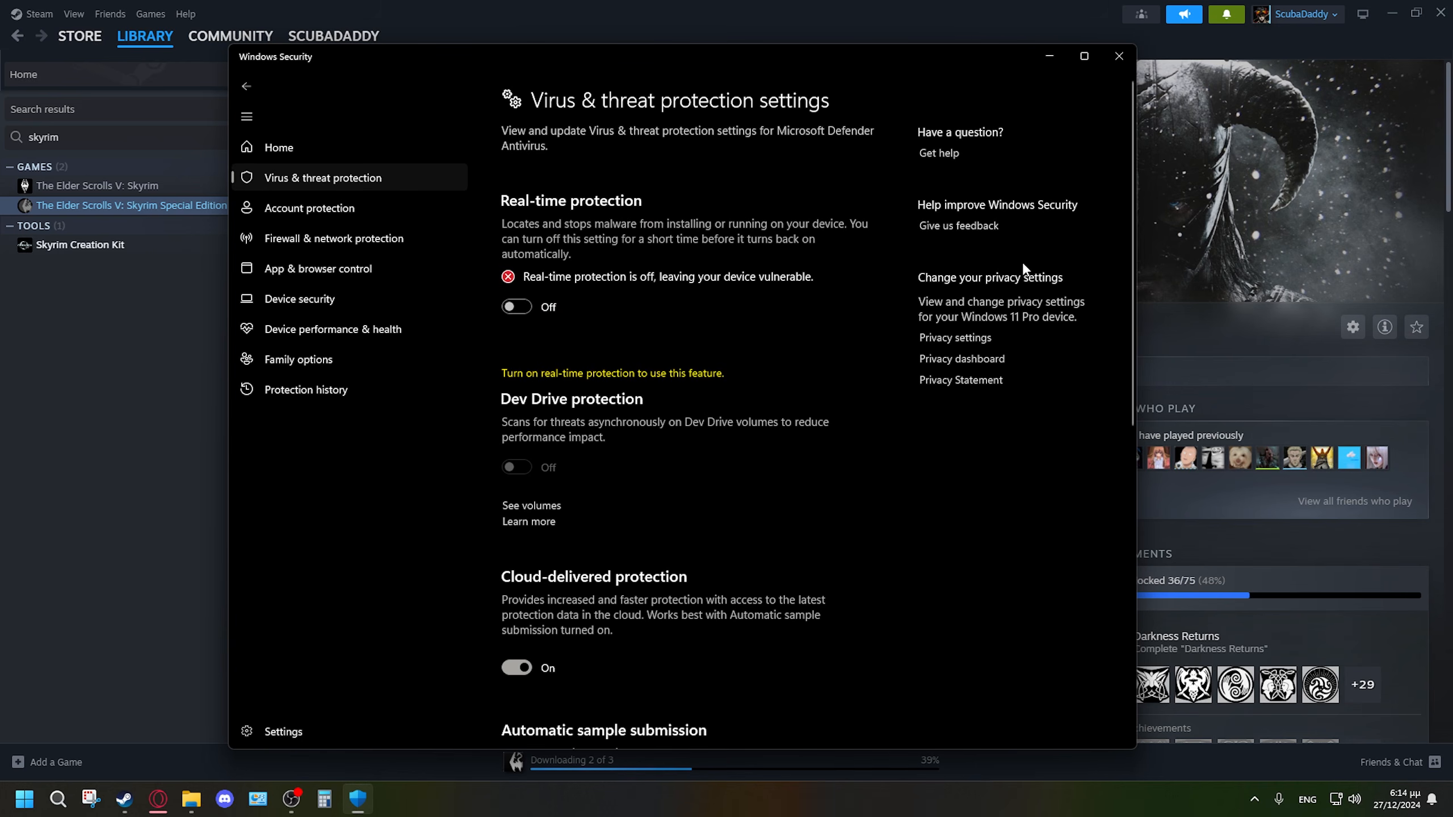
pyautogui.click(1050, 55)
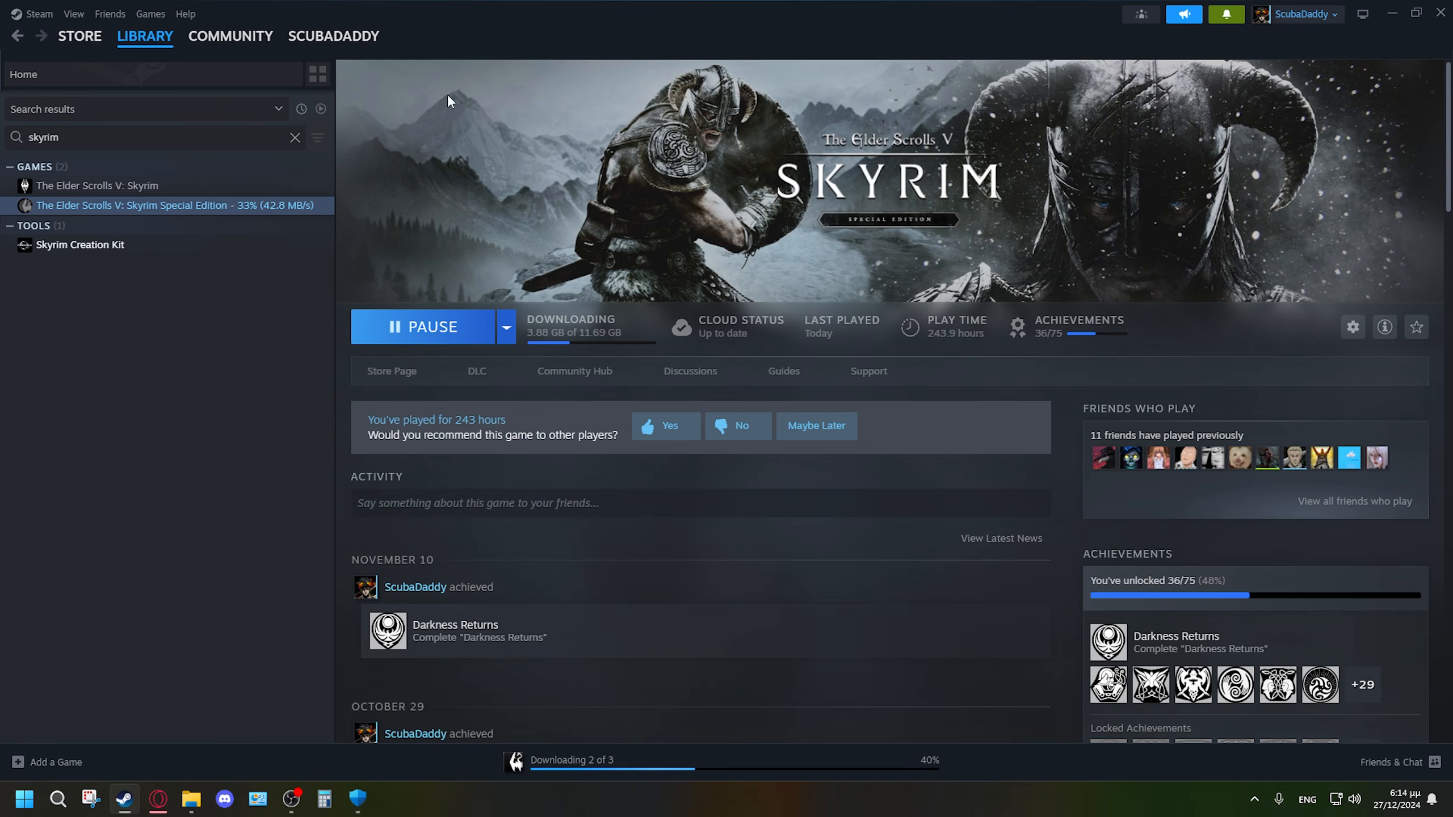
pyautogui.click(359, 800)
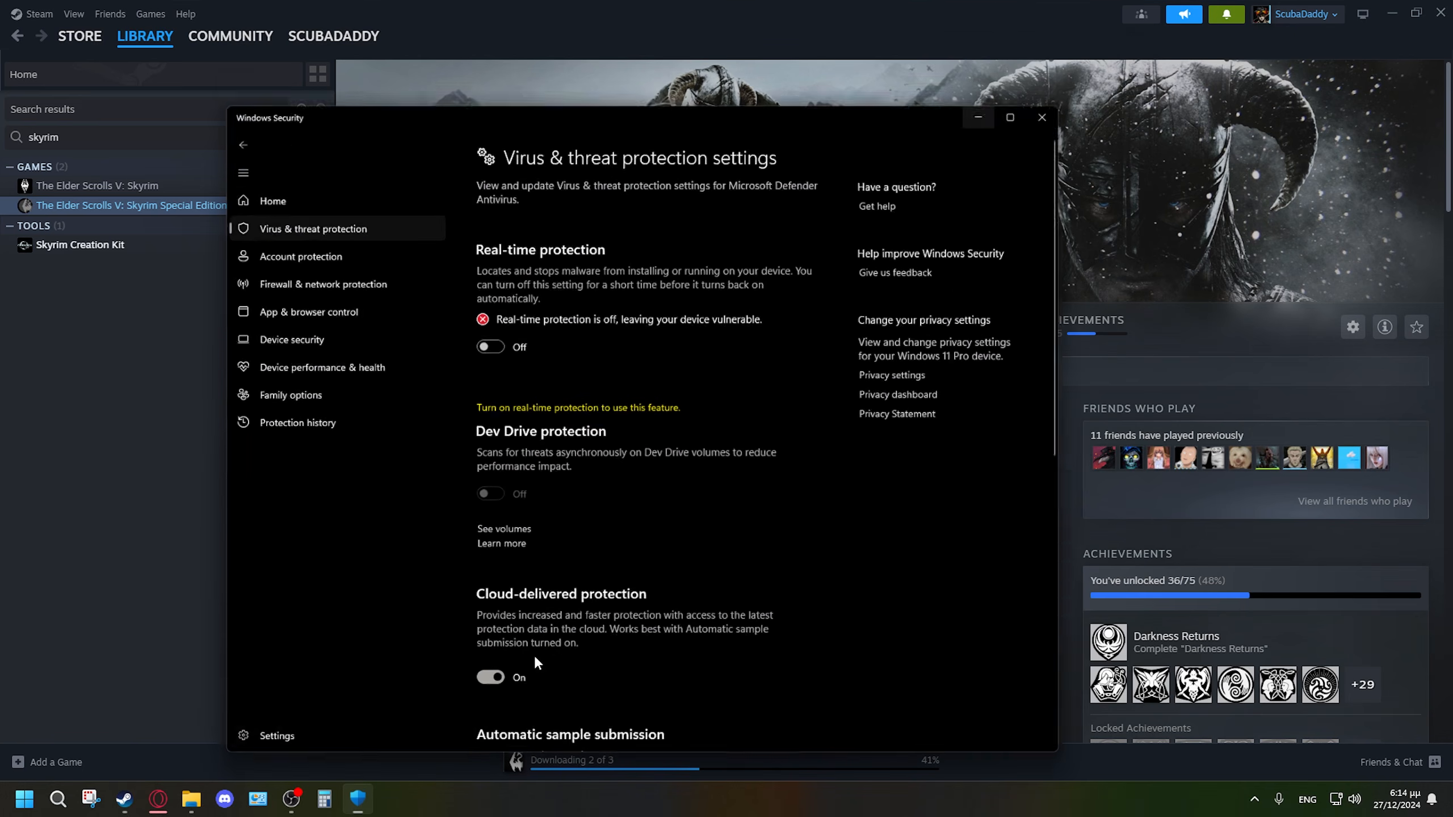
pyautogui.click(1036, 55)
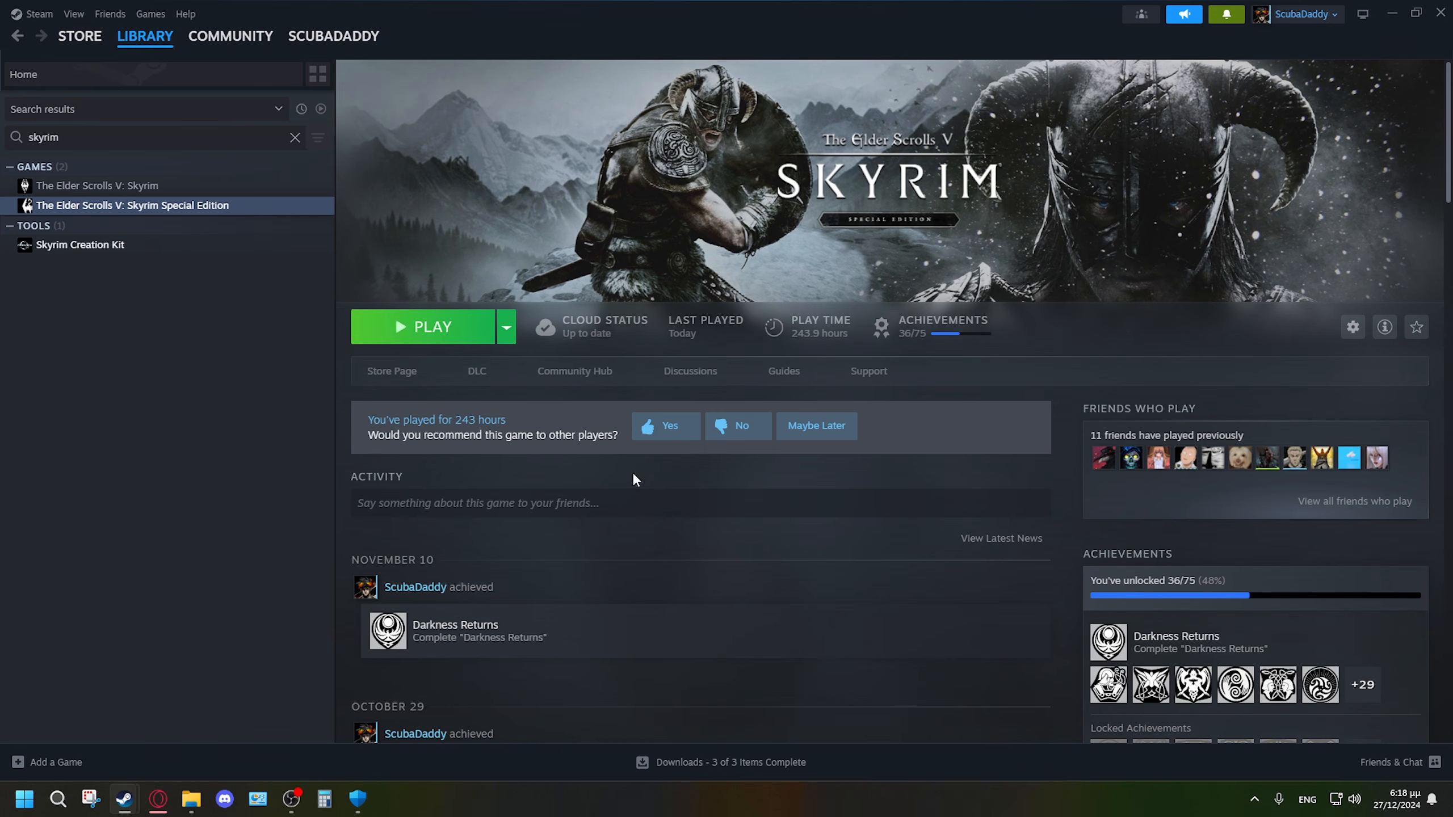
# Check the DLC section of Skyrim Special Edition's library page for the Anniversary Upgrade.
pyautogui.scroll(-8, 1054, 411)
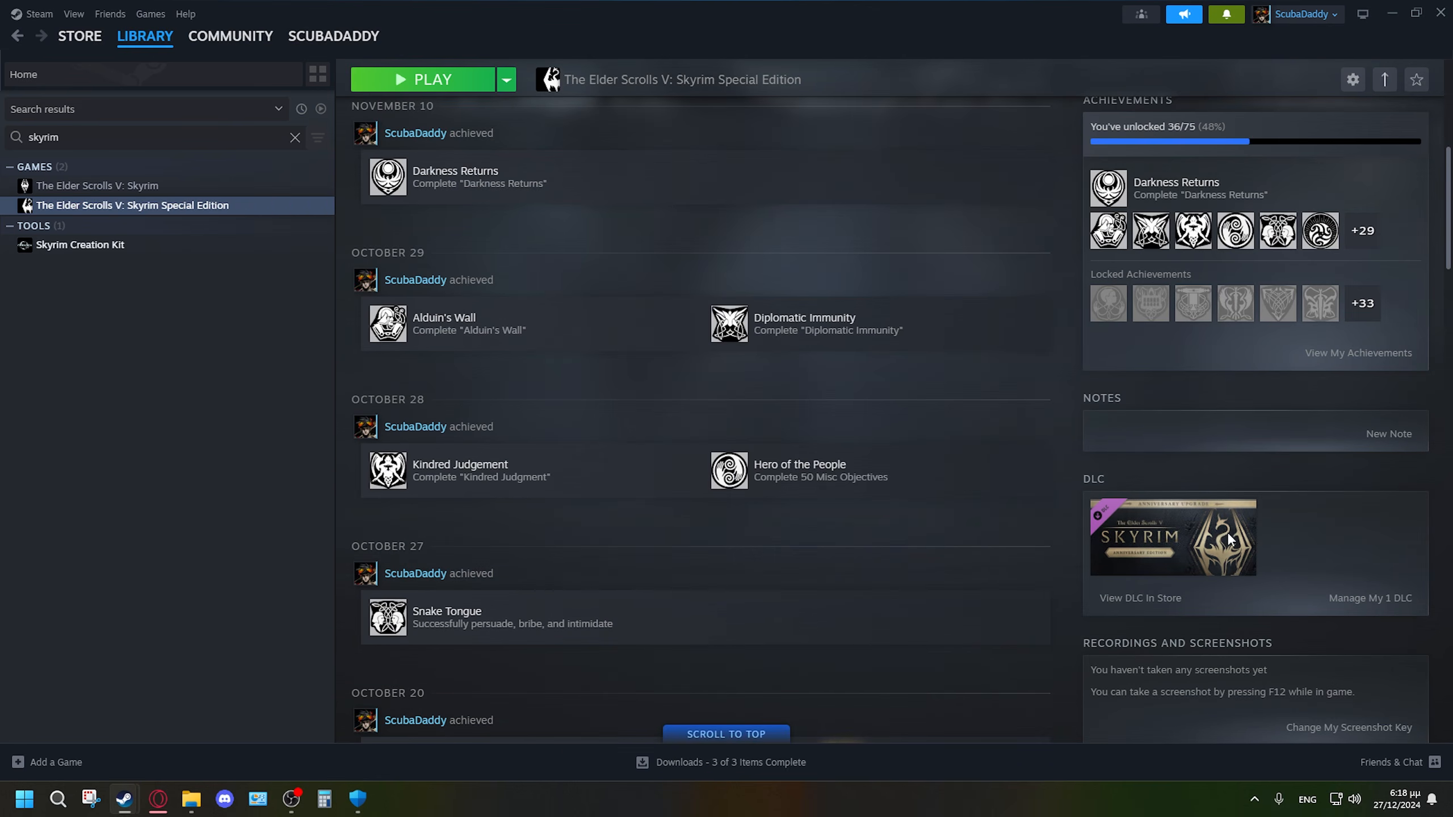
pyautogui.moveTo(1140, 539)
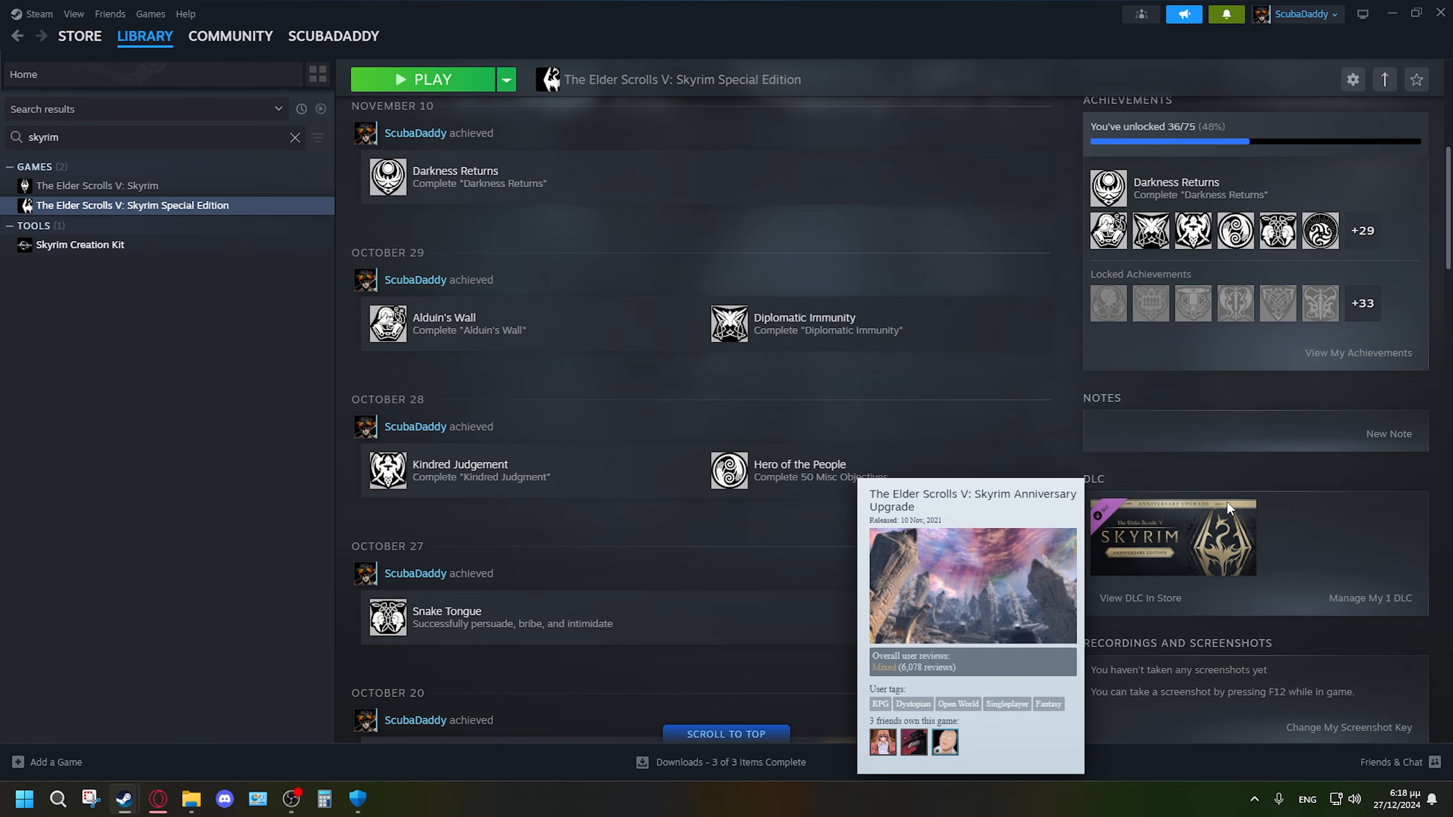
# Switch to the LoreRim Read Me in the browser and highlight the warning about the required Skyrim edition under System Requirements.
pyautogui.moveTo(191, 798)
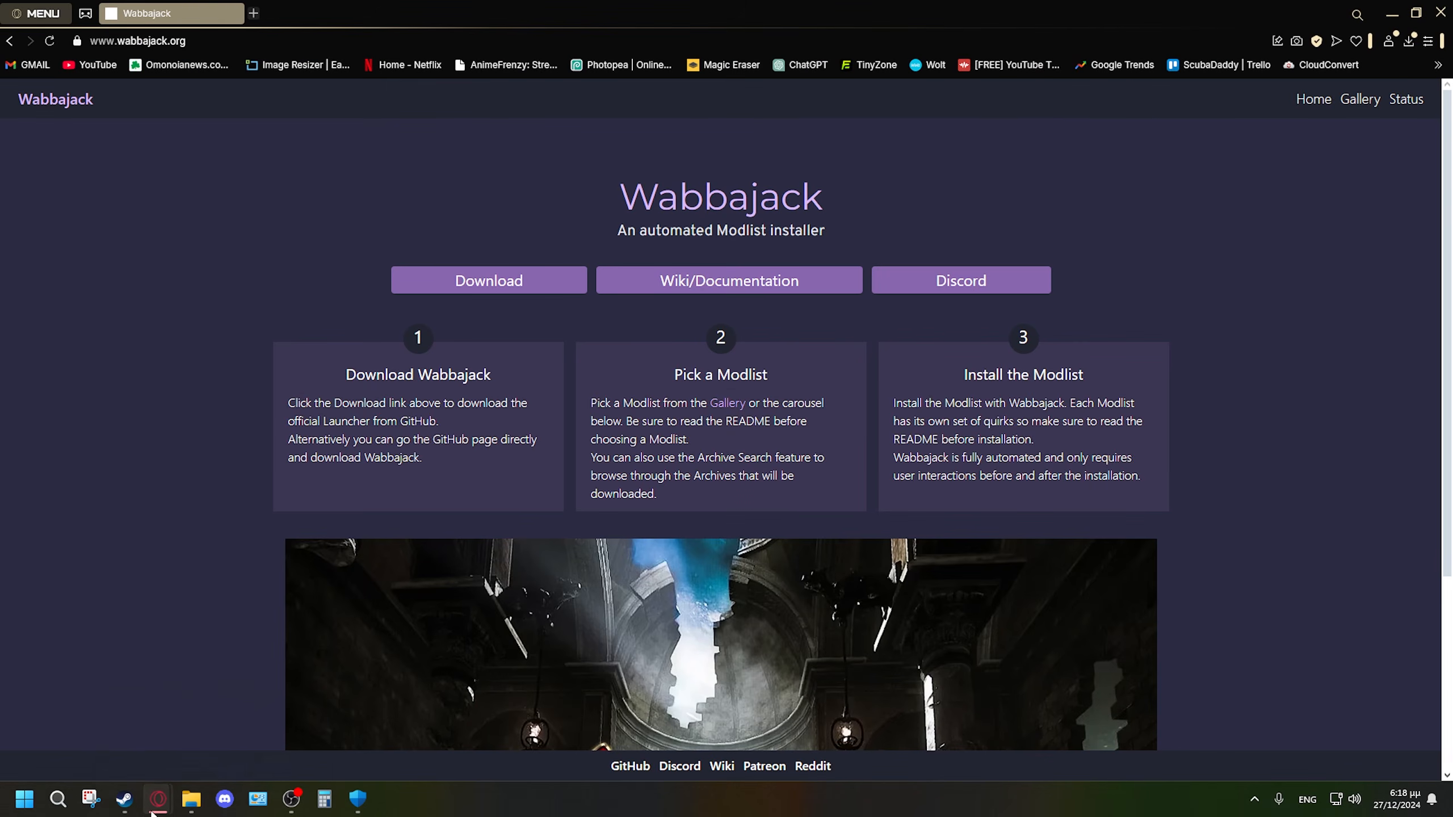
pyautogui.click(85, 689)
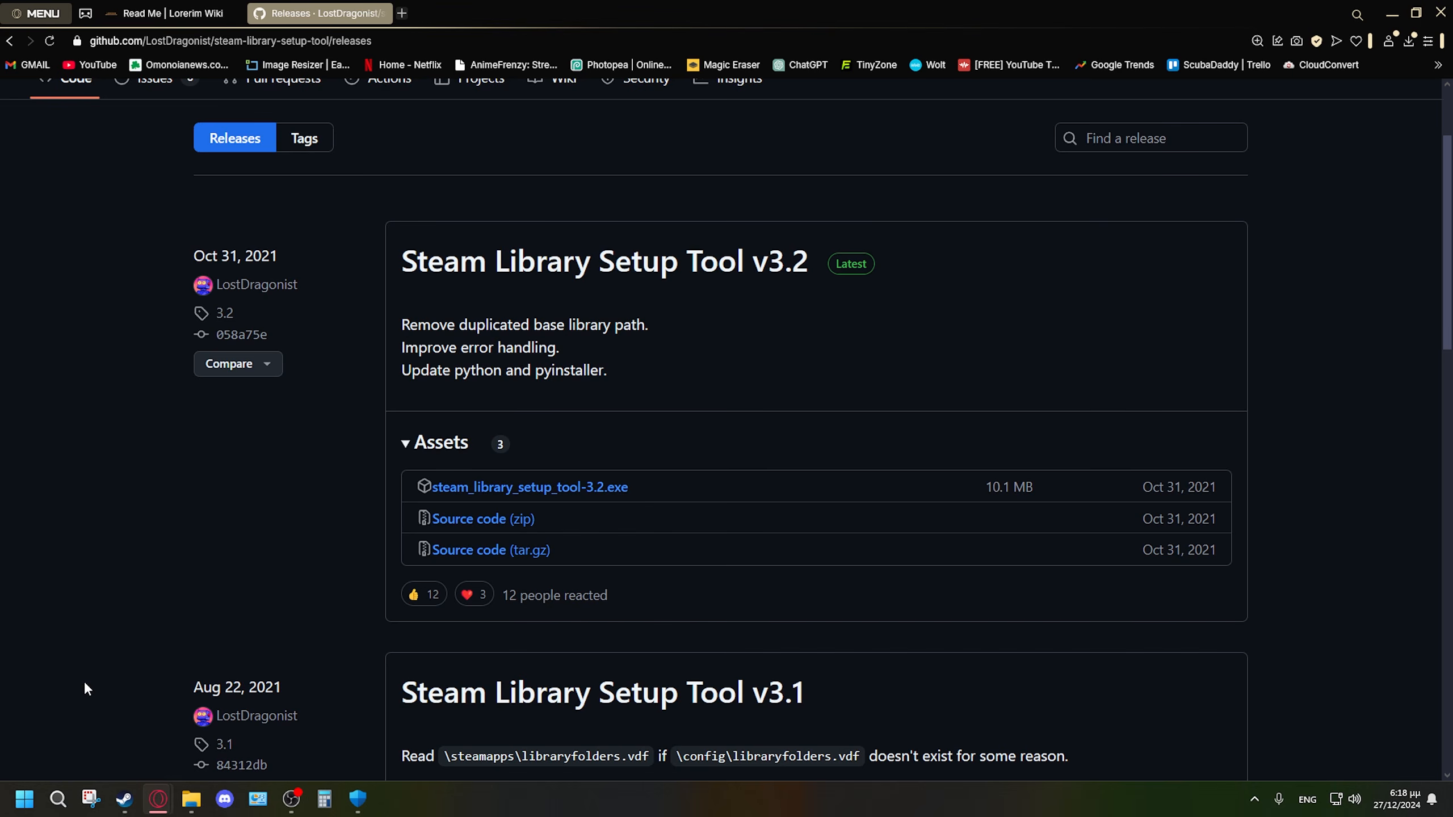
pyautogui.hotkey('ctrl', 'Tab')
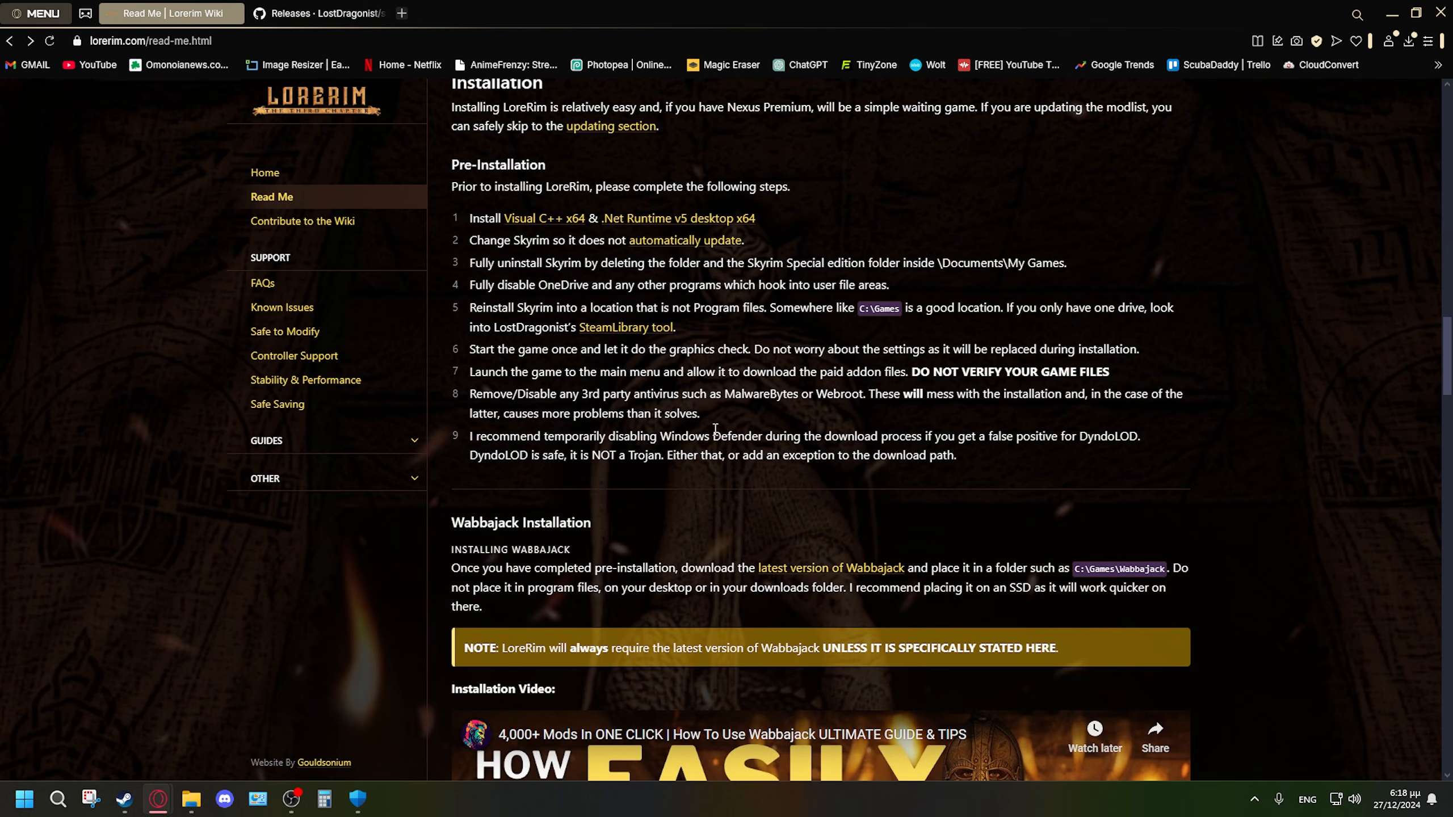
pyautogui.scroll(8, 466, 572)
pyautogui.moveTo(466, 572); pyautogui.dragTo(709, 568)
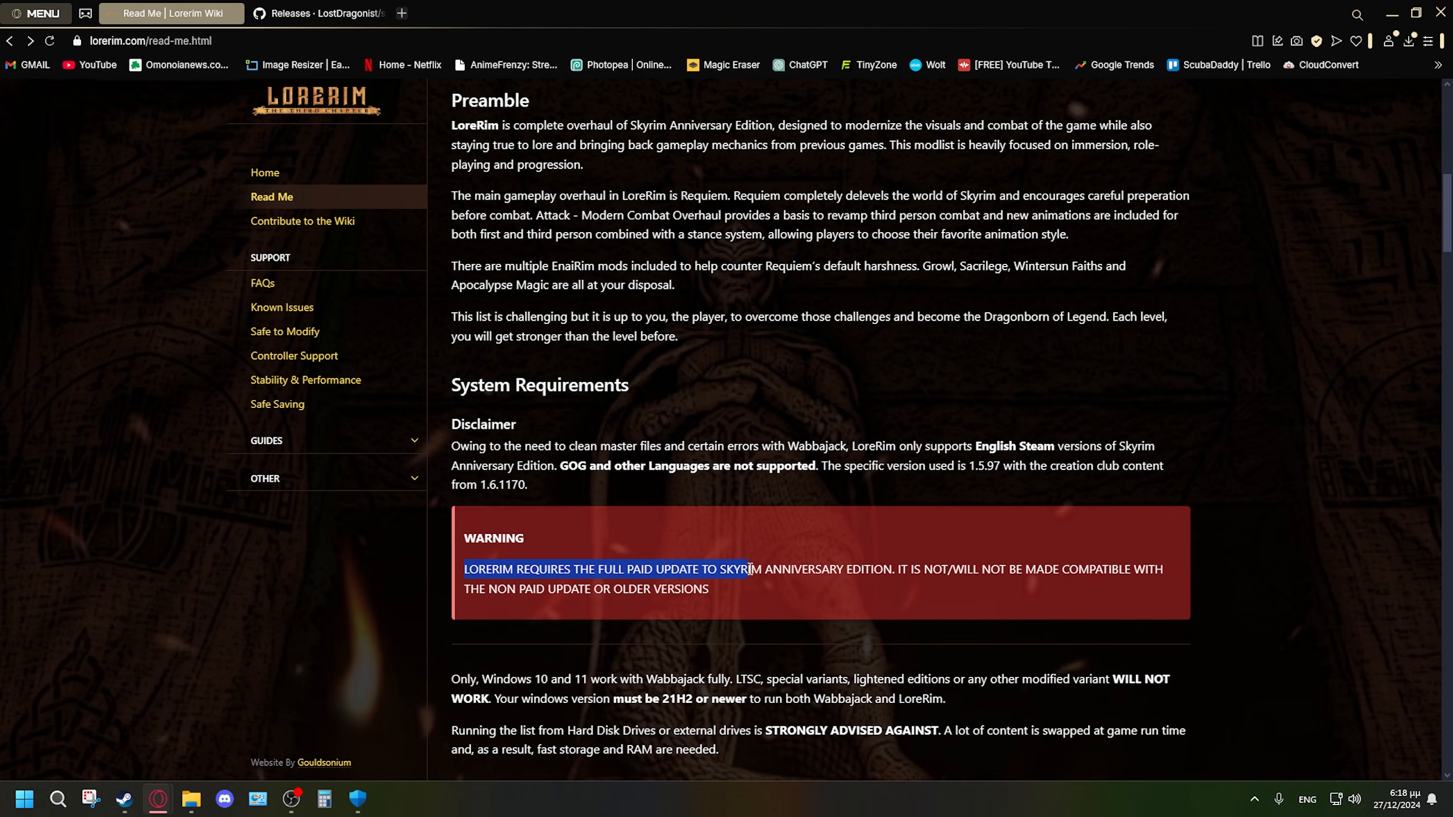
pyautogui.moveTo(846, 571); pyautogui.dragTo(715, 589)
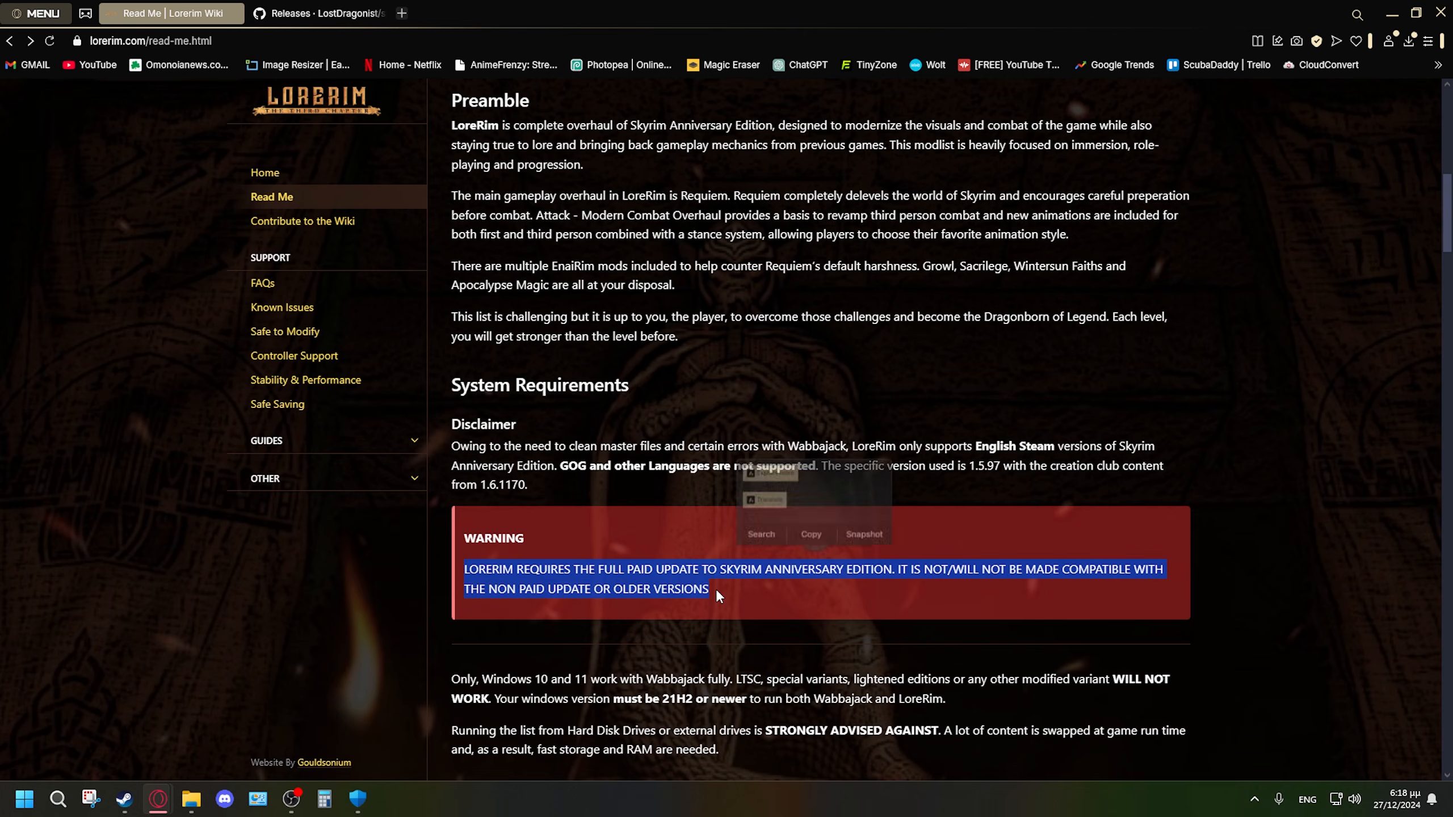
pyautogui.click(851, 596)
# Read LoreRim's recommended system requirements for 1080p and 1440p and its required disk space.
pyautogui.scroll(-7, 852, 596)
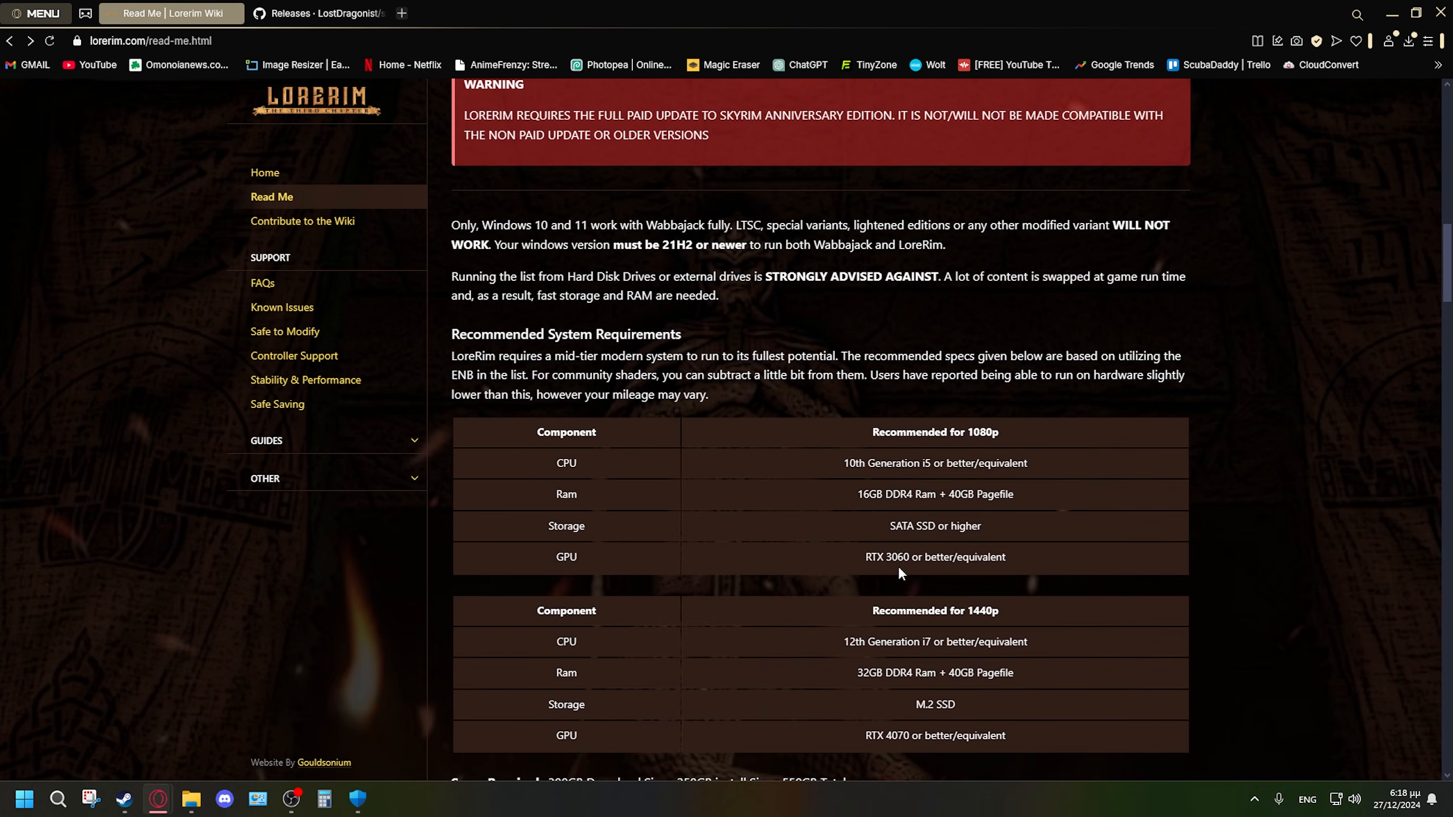
pyautogui.scroll(-2, 899, 568)
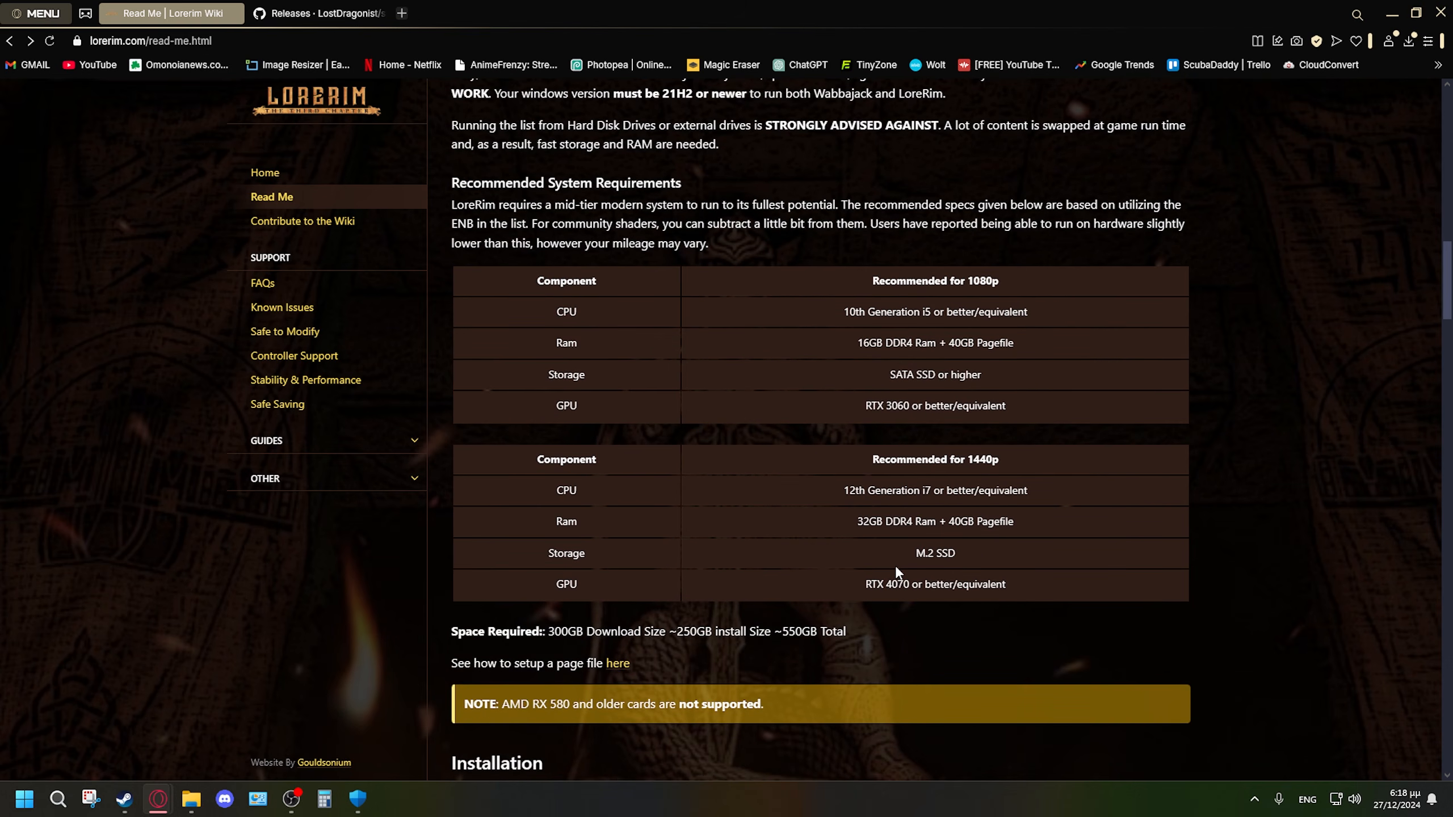
pyautogui.moveTo(125, 798)
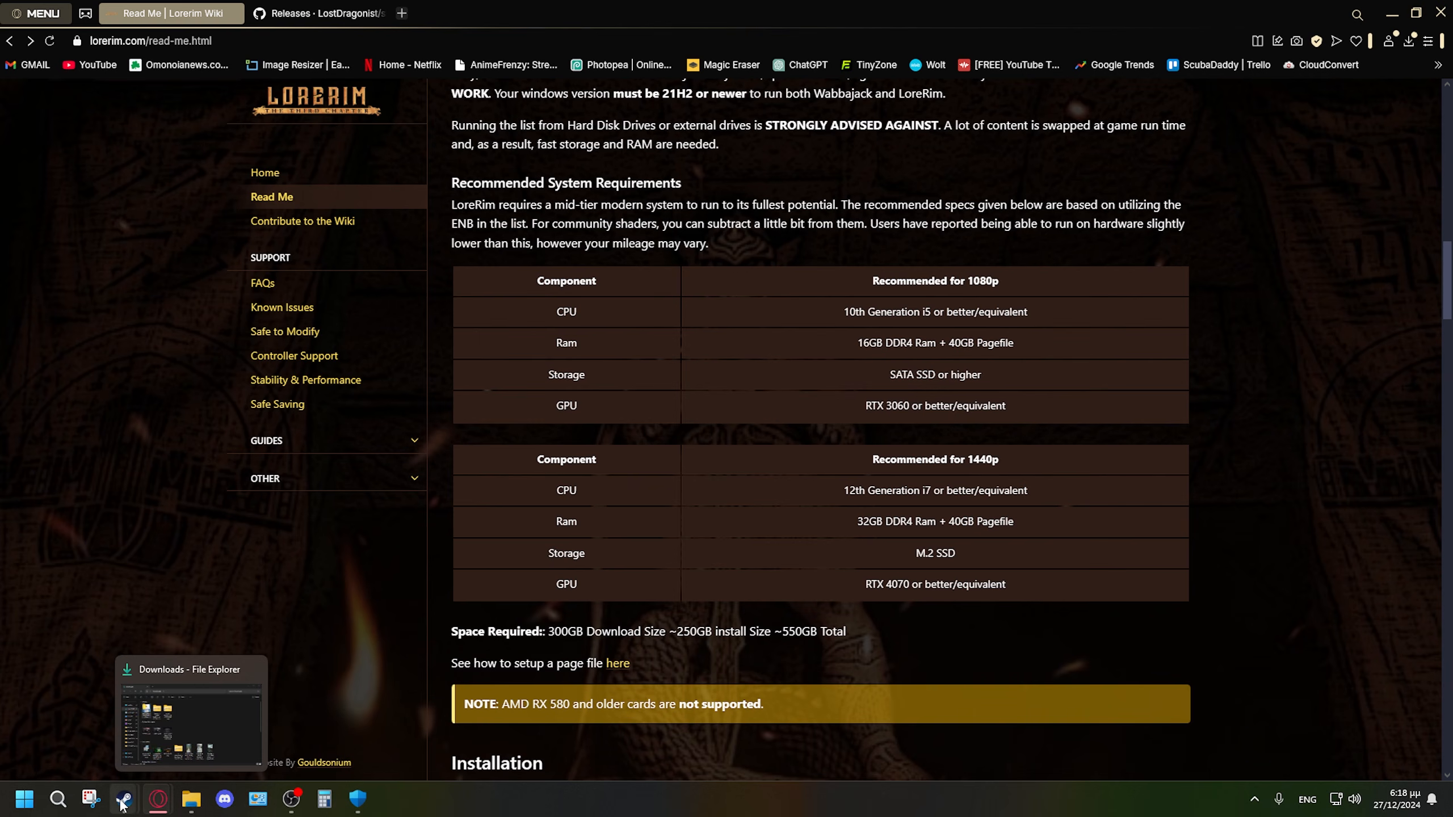
pyautogui.click(159, 752)
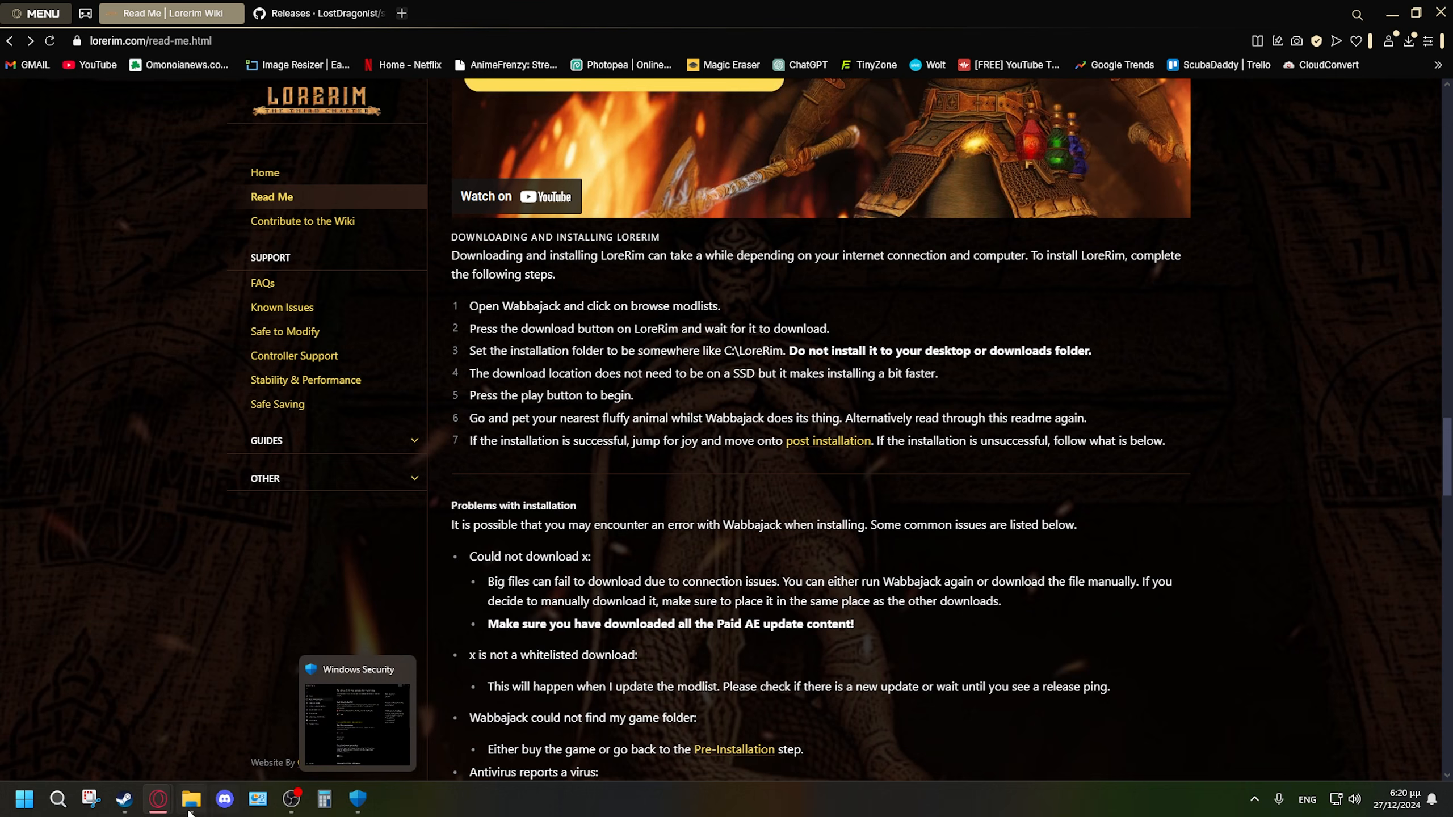
# Switch back to Steam and launch Skyrim Special Edition.
pyautogui.moveTo(139, 805)
pyautogui.click(140, 746)
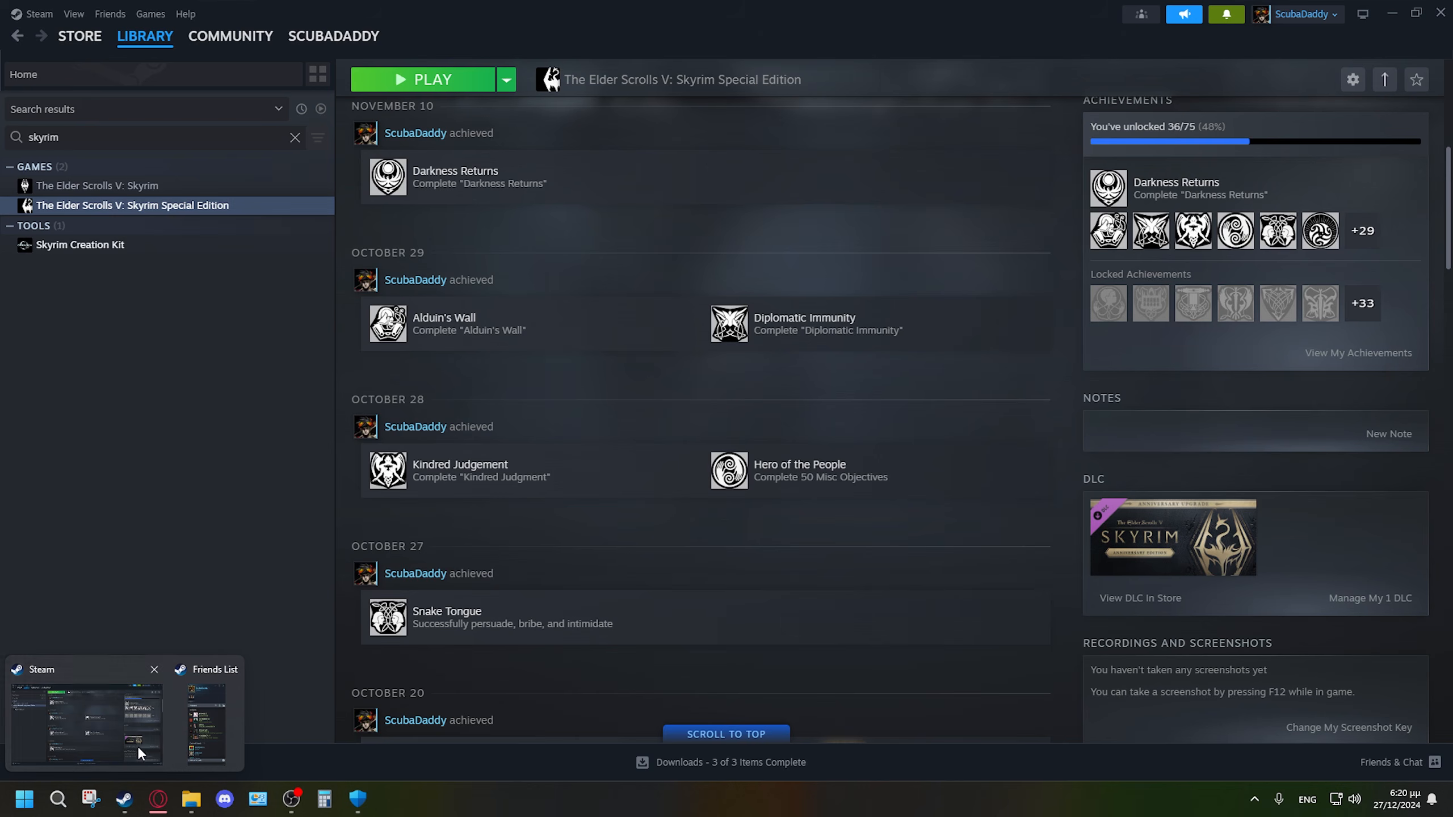
pyautogui.scroll(7, 424, 330)
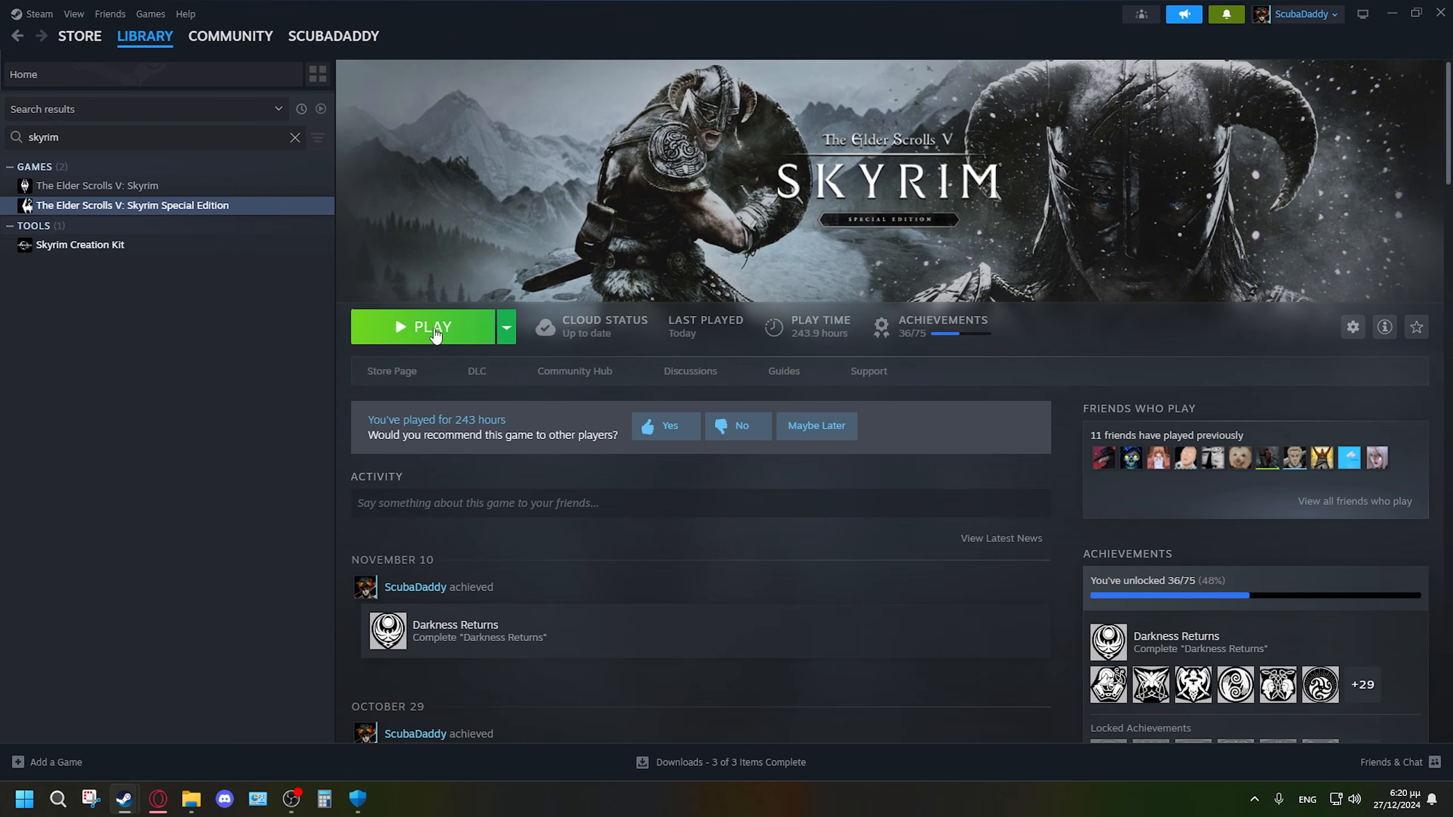
pyautogui.click(433, 330)
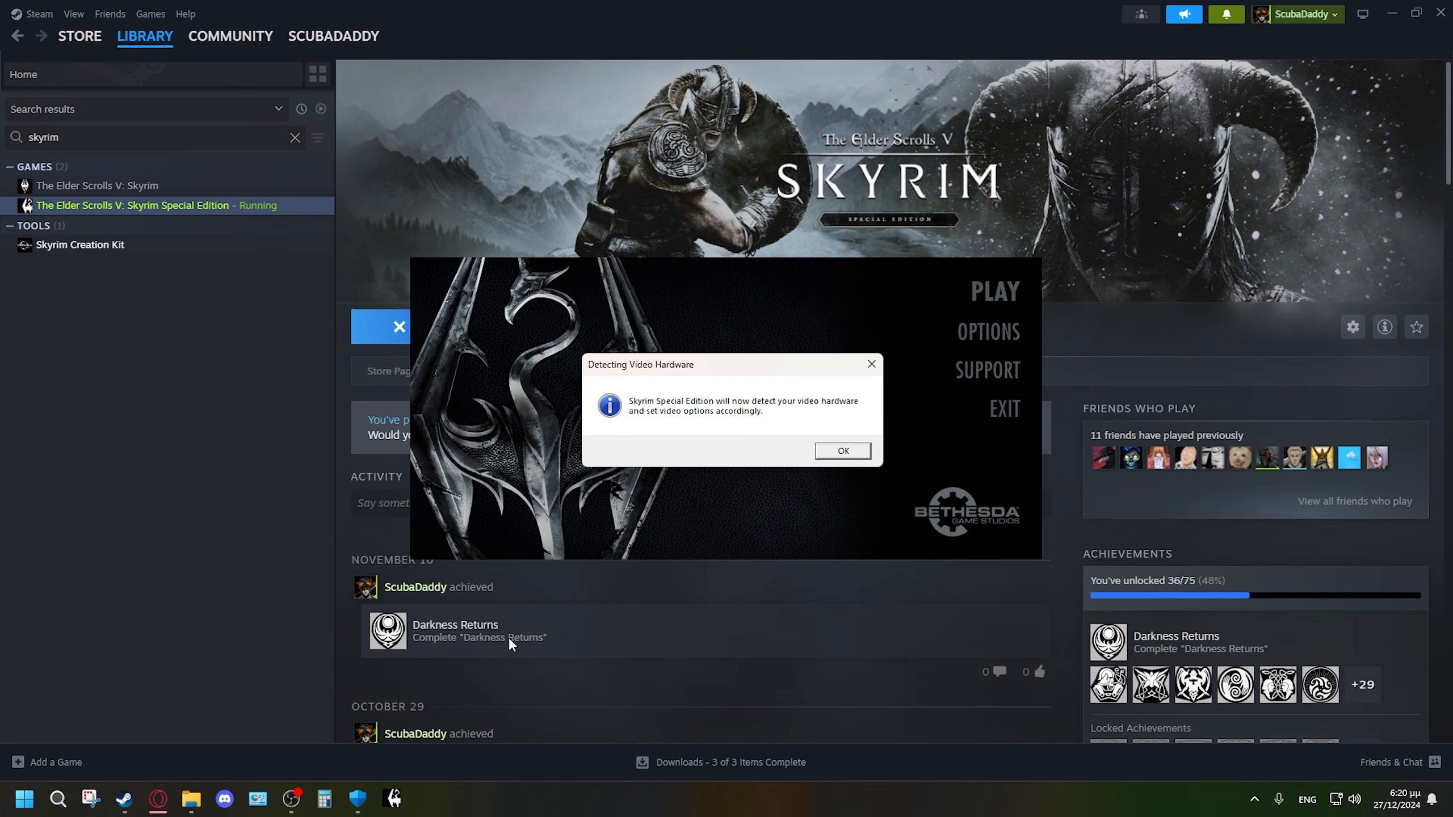
# Accept the launcher's video hardware detection and start the game from the Skyrim launcher.
pyautogui.click(837, 451)
pyautogui.click(830, 453)
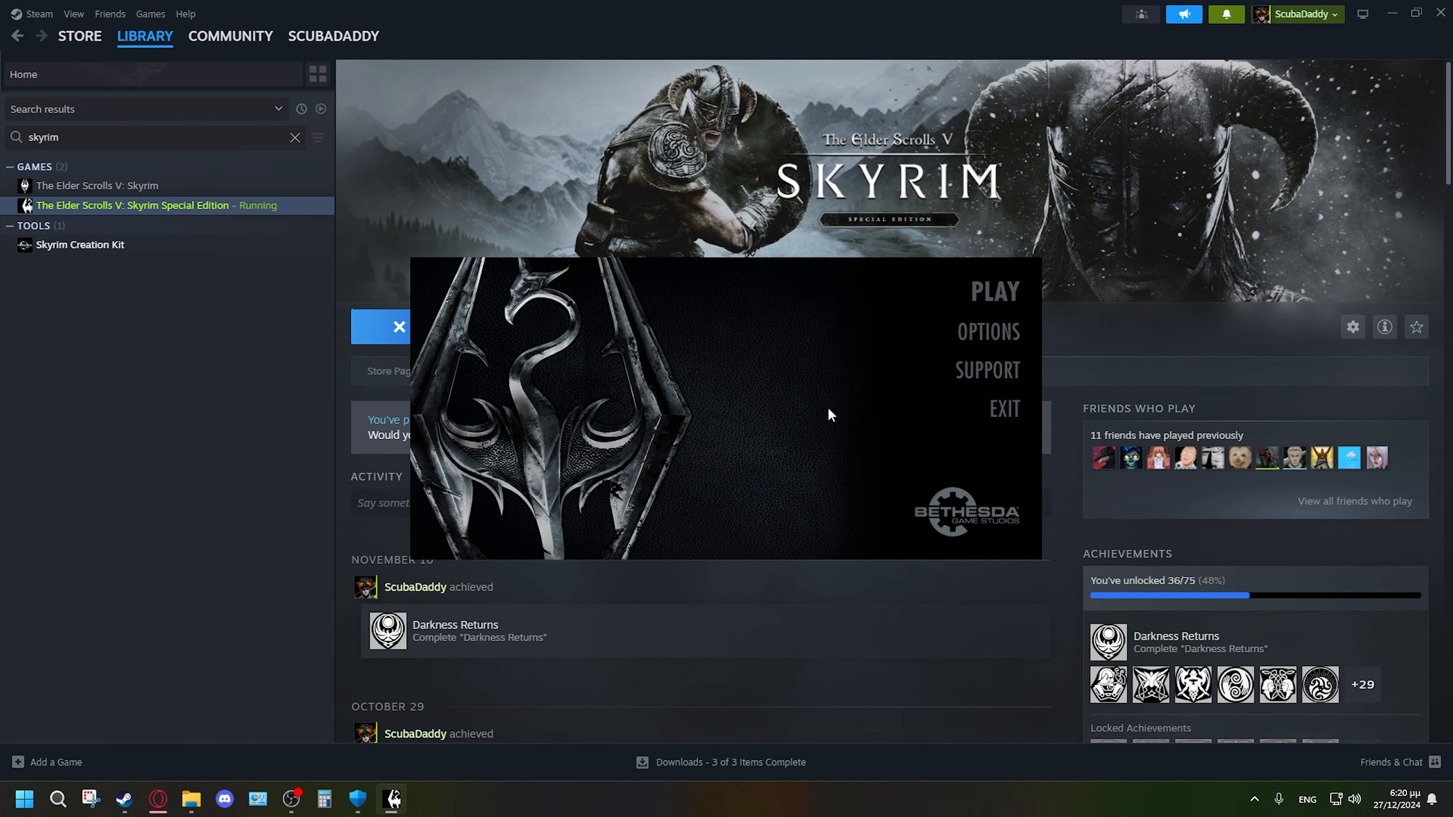
pyautogui.click(1003, 292)
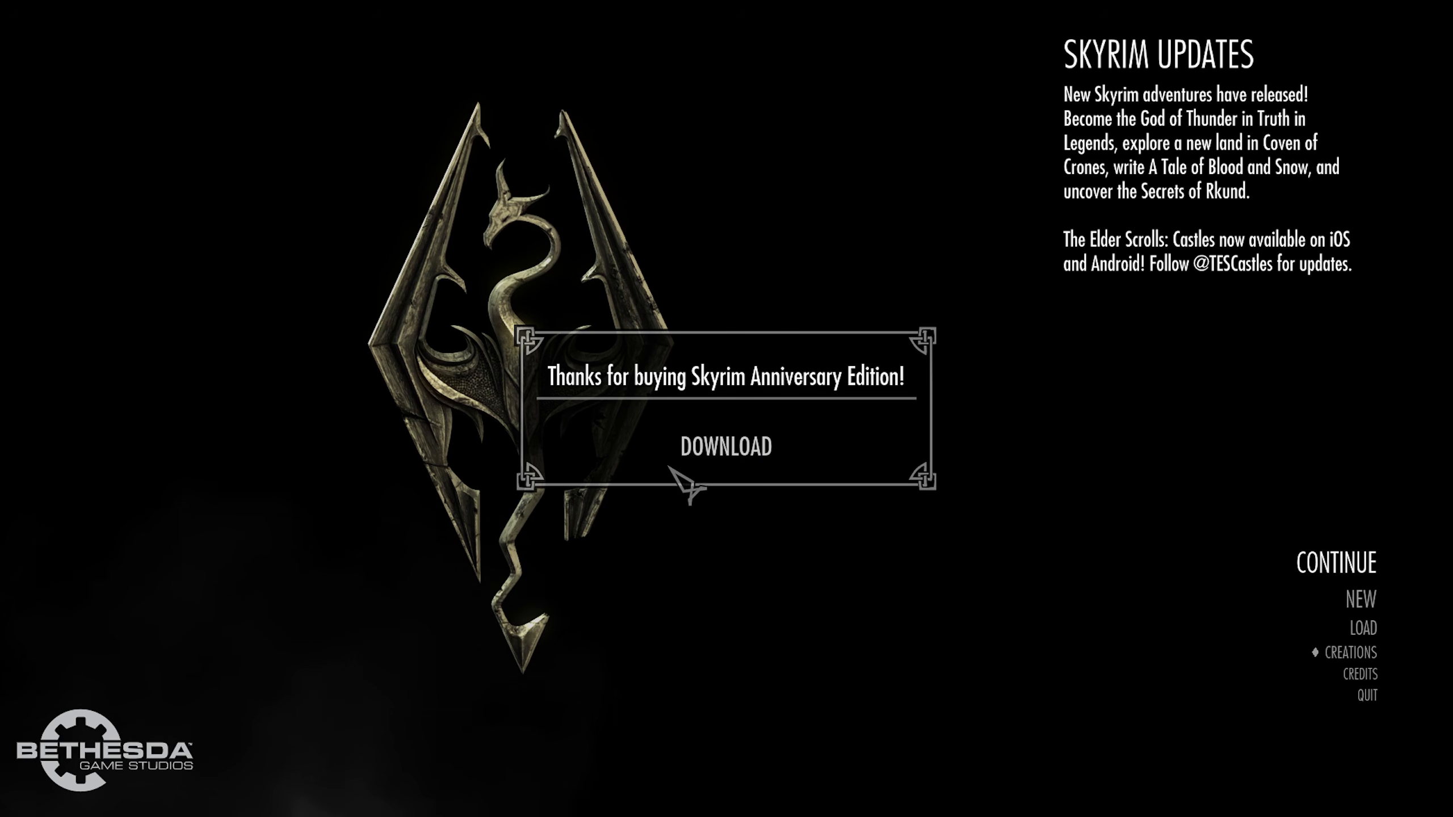
# Download the Skyrim Anniversary Edition content, accept the data file reload and quit the game.
pyautogui.click(733, 454)
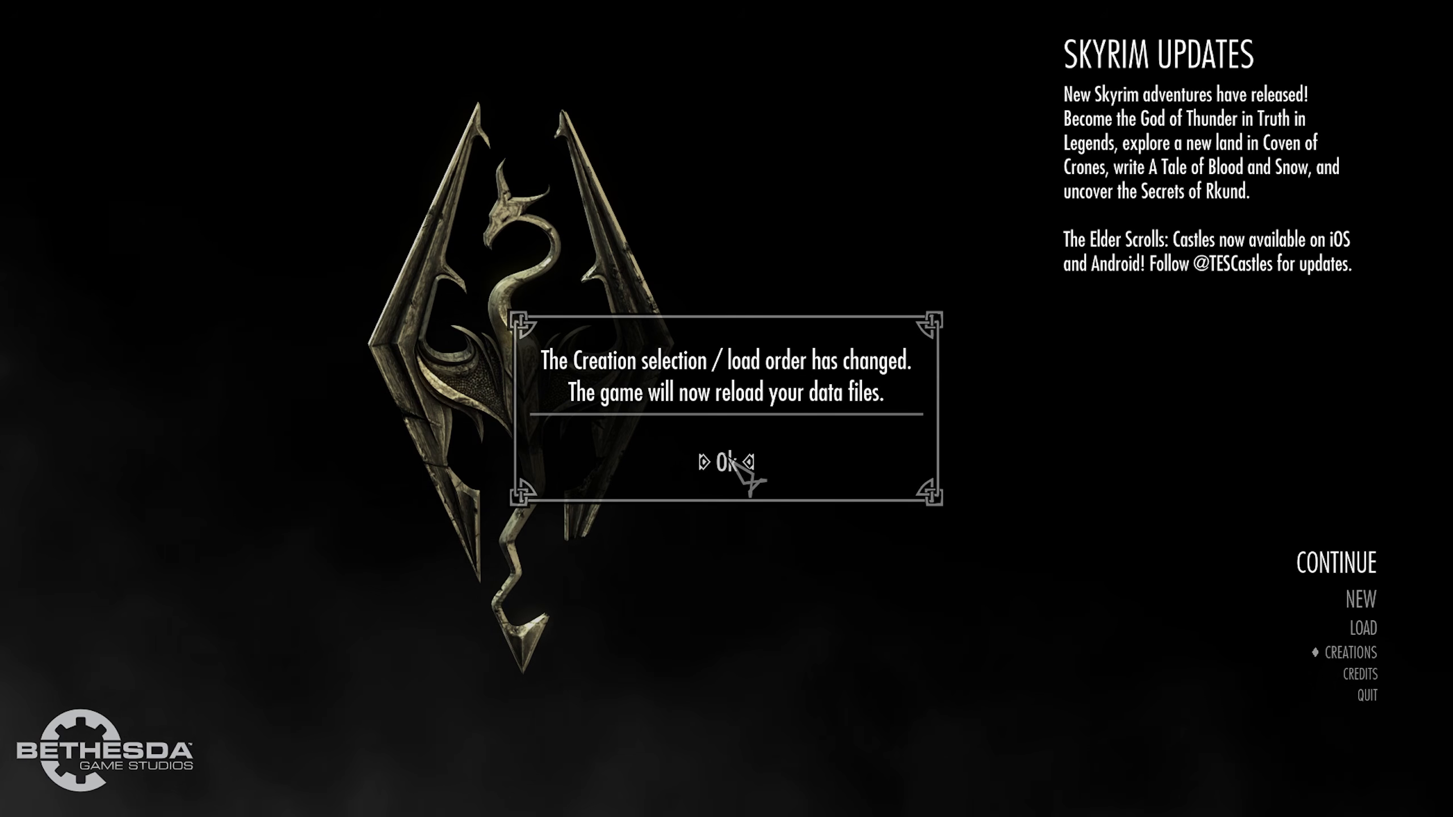
pyautogui.click(743, 475)
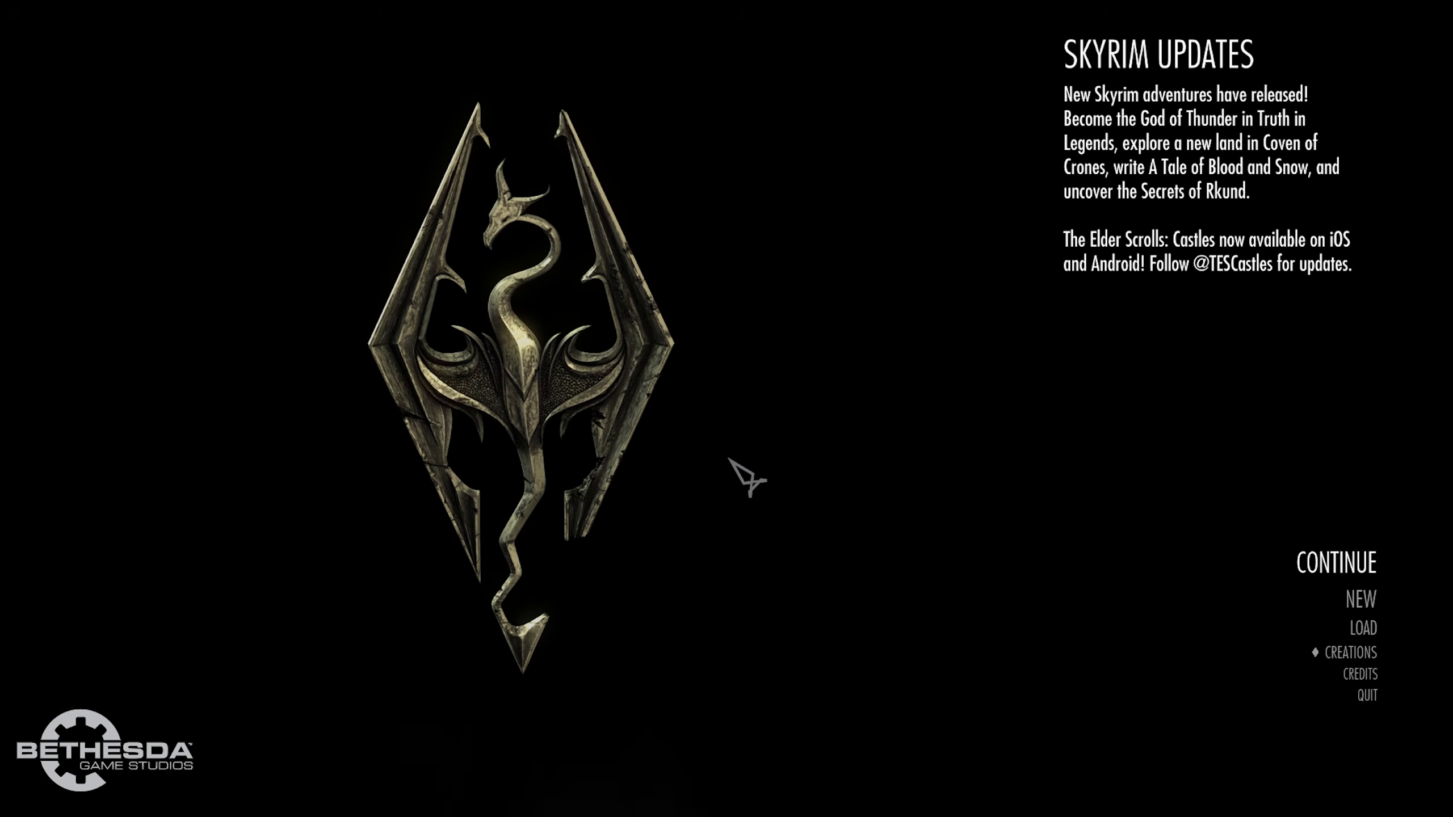
pyautogui.click(1366, 698)
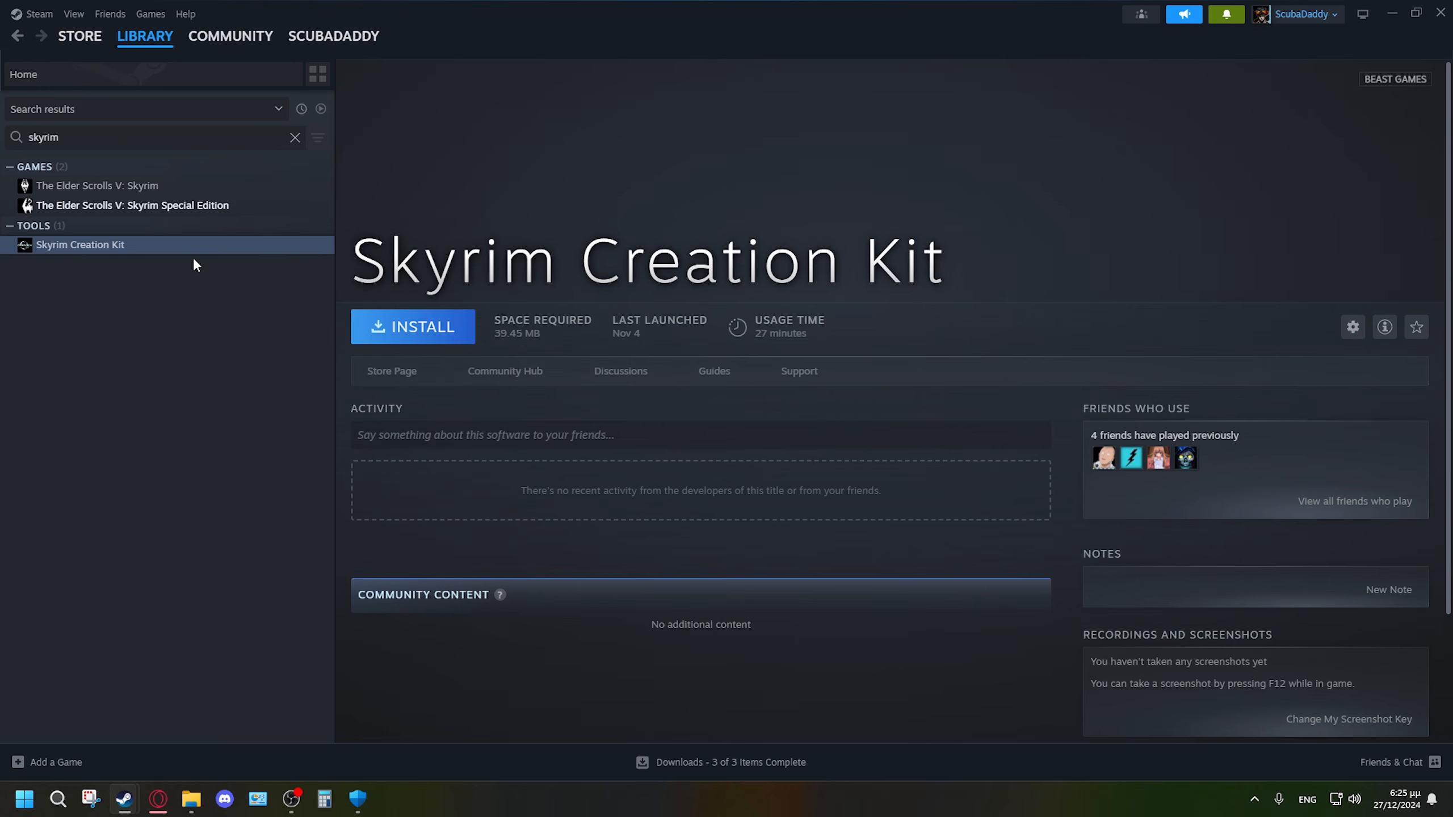
# Install the Skyrim Creation Kit from the Steam library to the RECORDINGS (D:) drive and launch it.
pyautogui.click(85, 206)
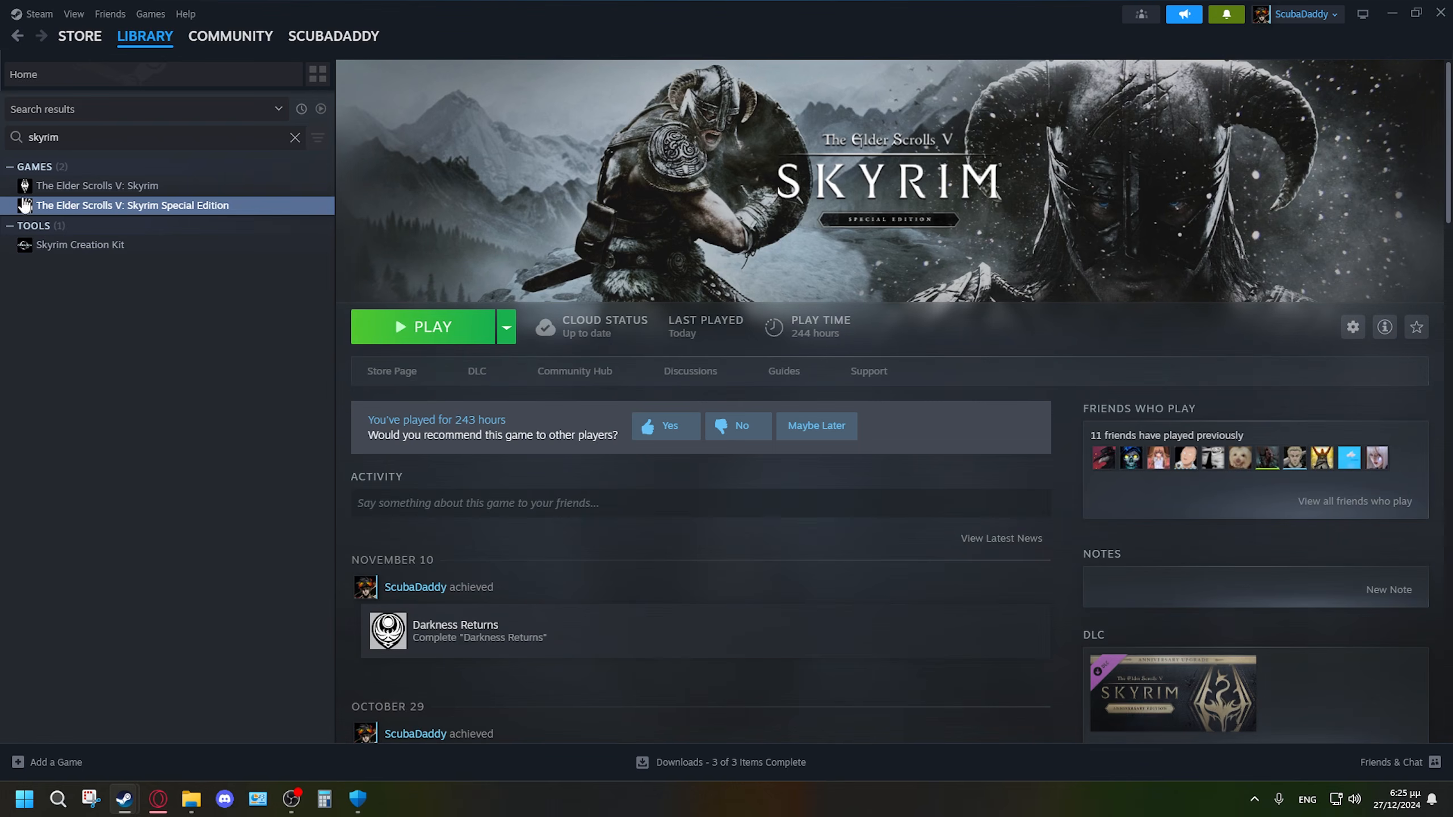
pyautogui.click(189, 245)
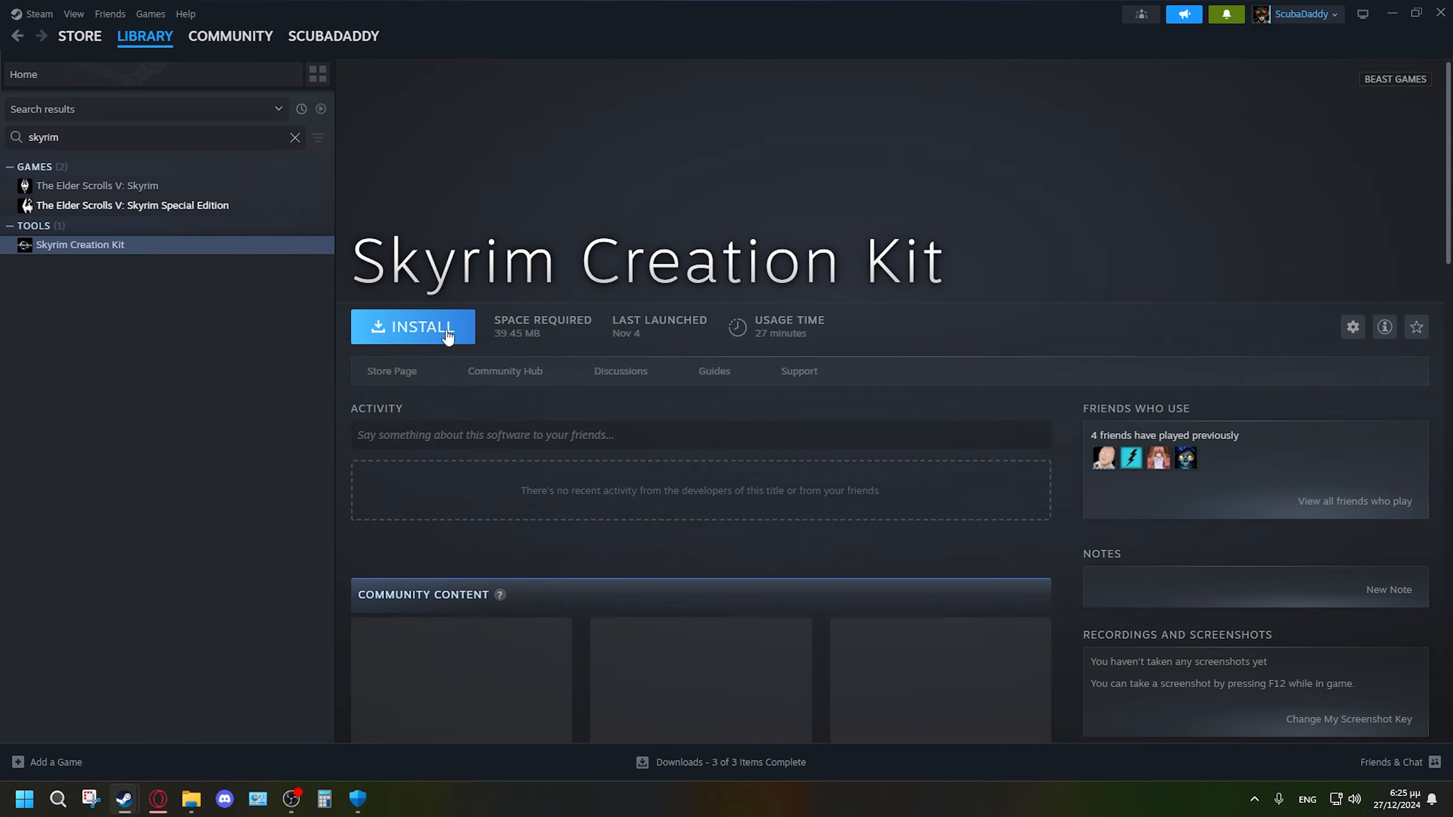
pyautogui.click(427, 332)
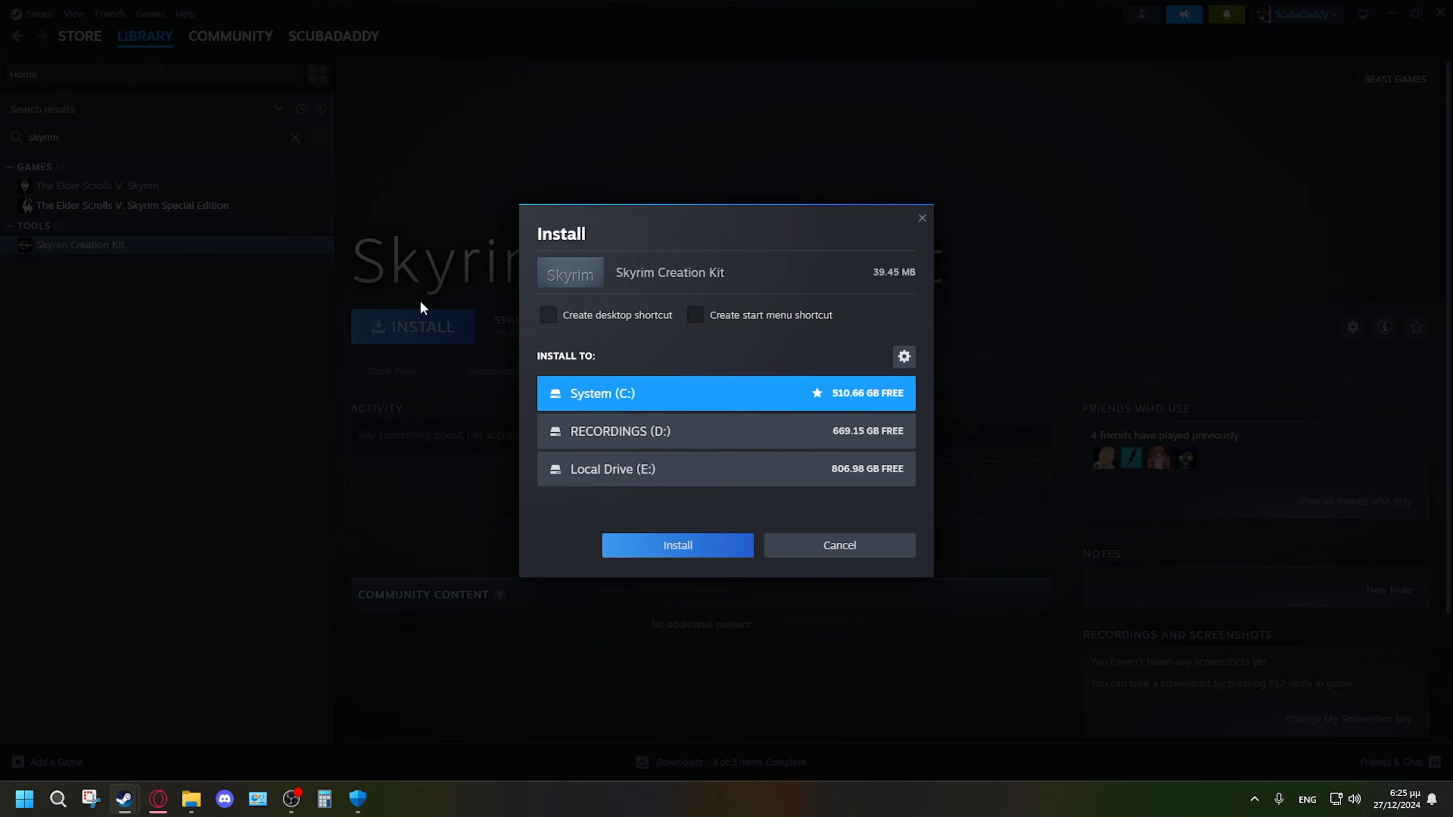
pyautogui.click(761, 433)
pyautogui.click(694, 549)
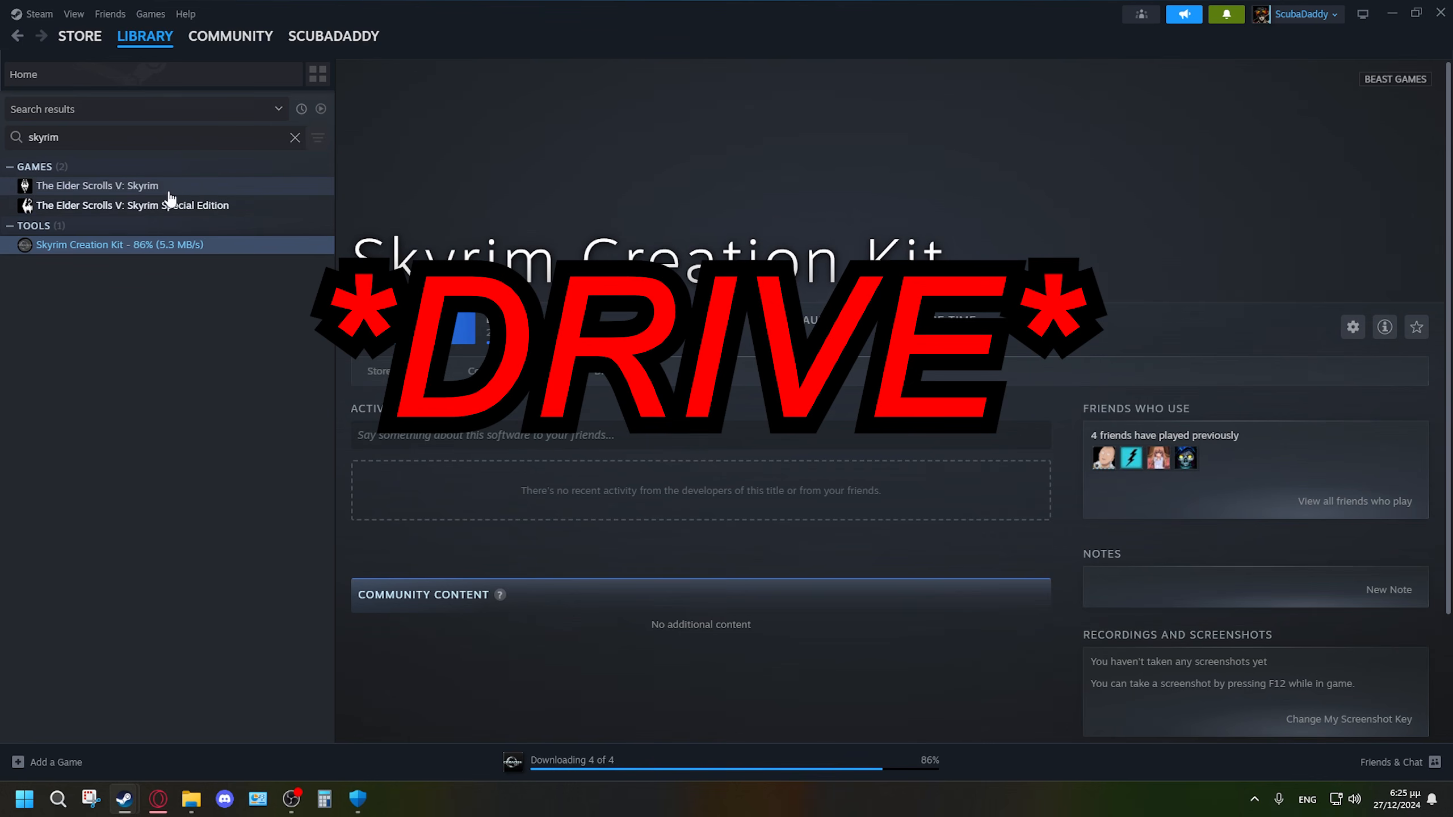
pyautogui.click(421, 327)
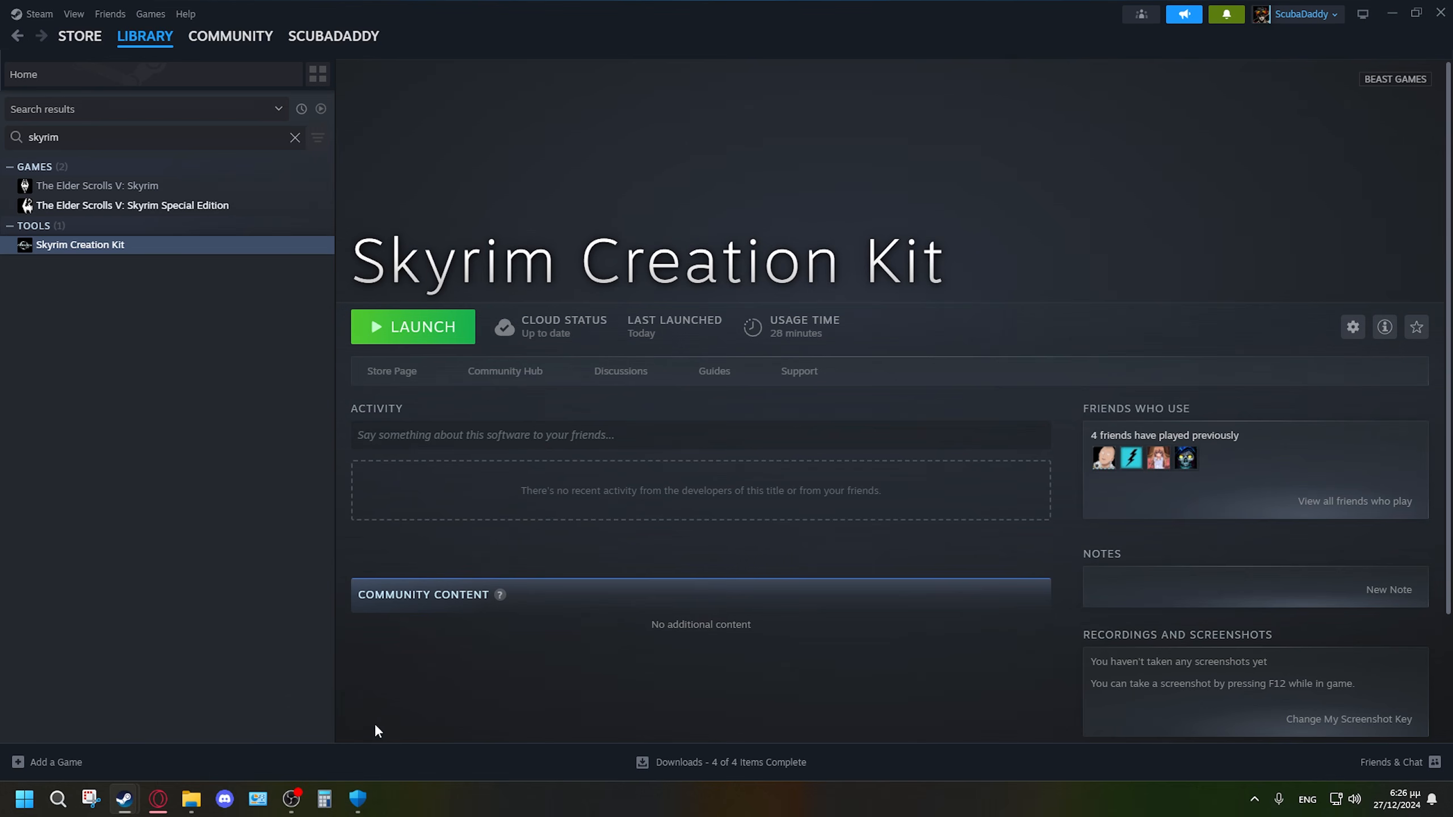
pyautogui.click(358, 800)
pyautogui.scroll(-5, 670, 418)
pyautogui.scroll(3, 686, 486)
pyautogui.click(200, 485)
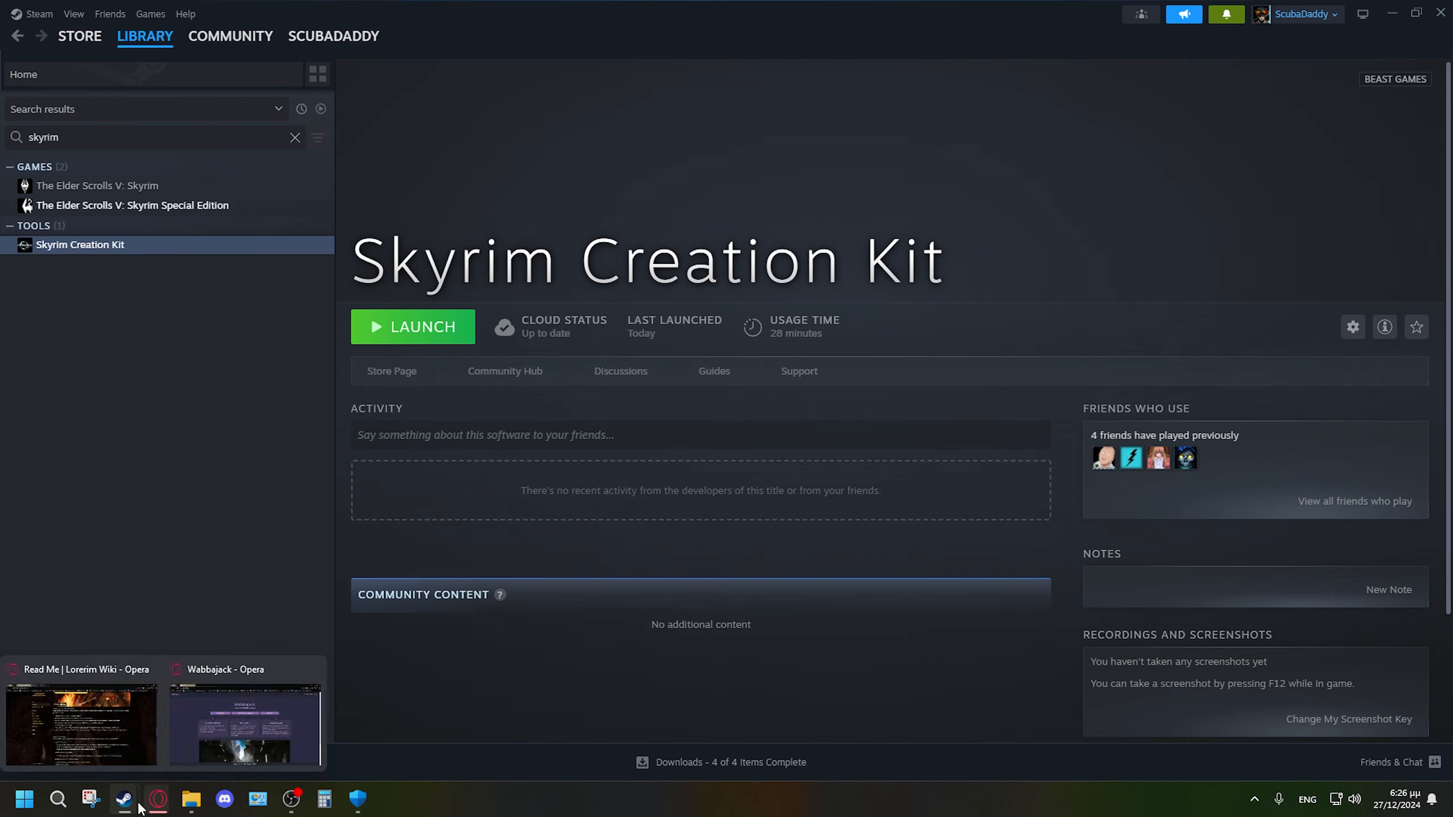
# Switch to File Explorer, open D:\Games\WJ and run the Wabbajack application.
pyautogui.click(192, 800)
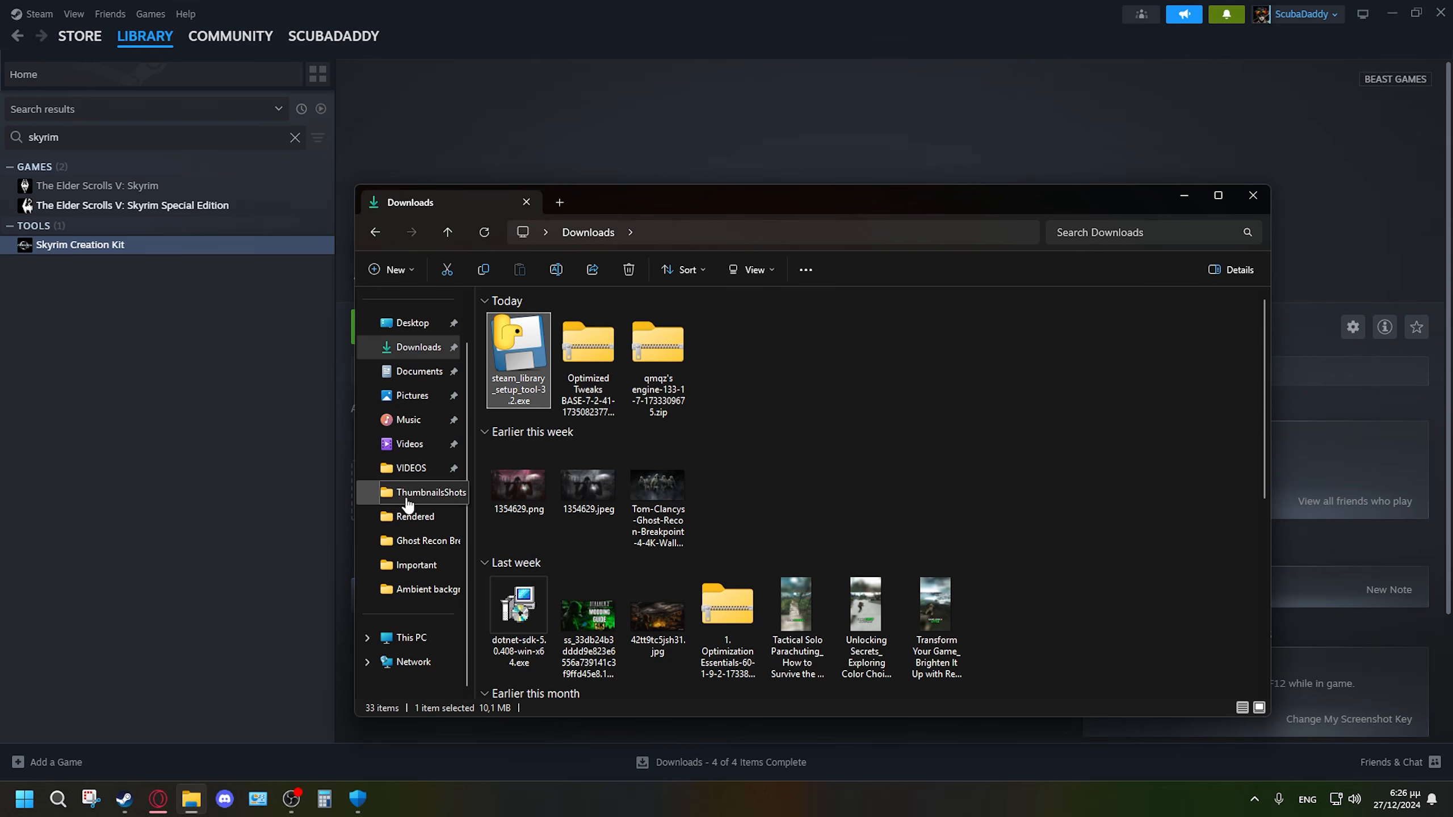
pyautogui.click(413, 639)
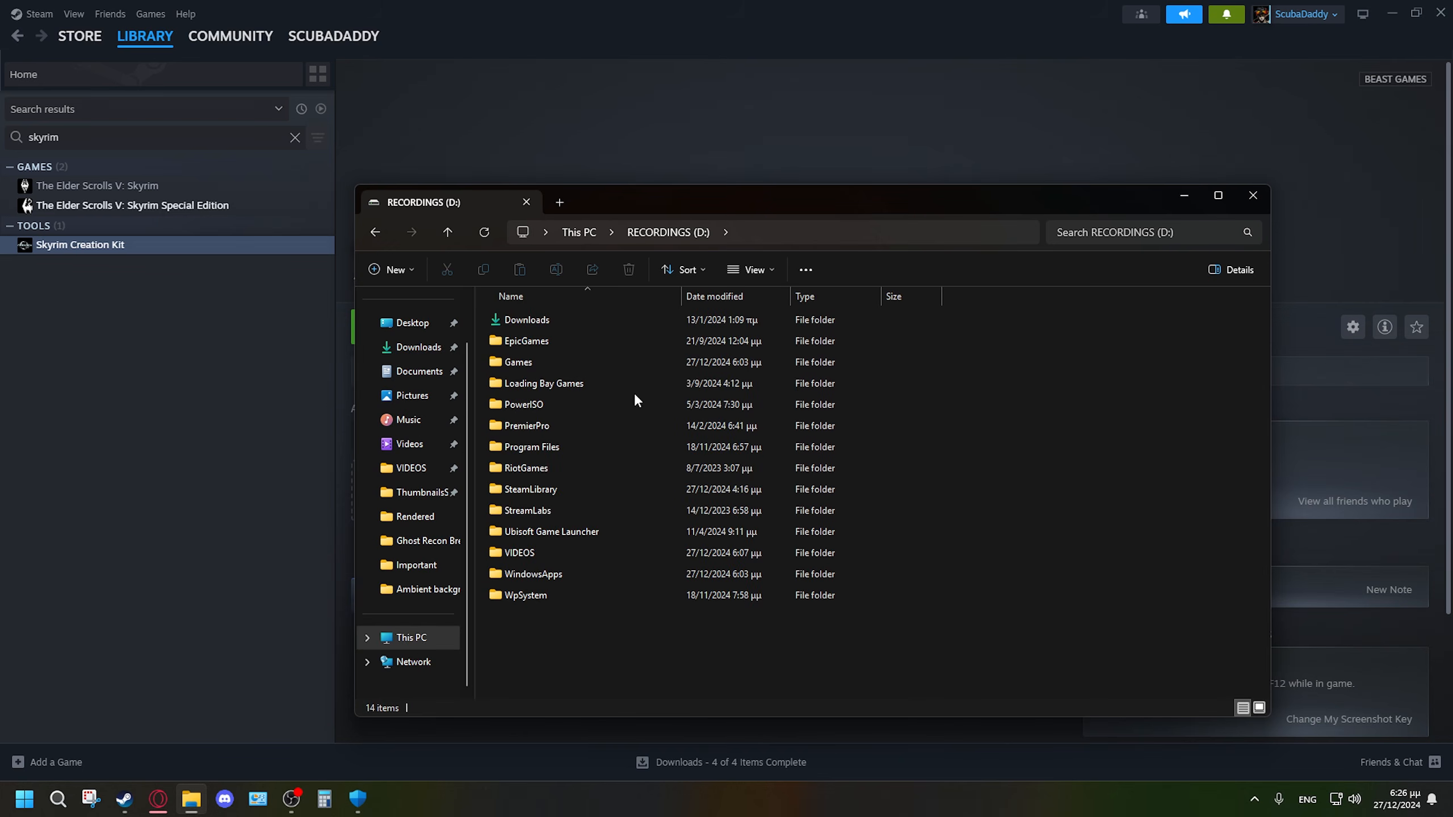
pyautogui.doubleClick(540, 363)
pyautogui.doubleClick(536, 321)
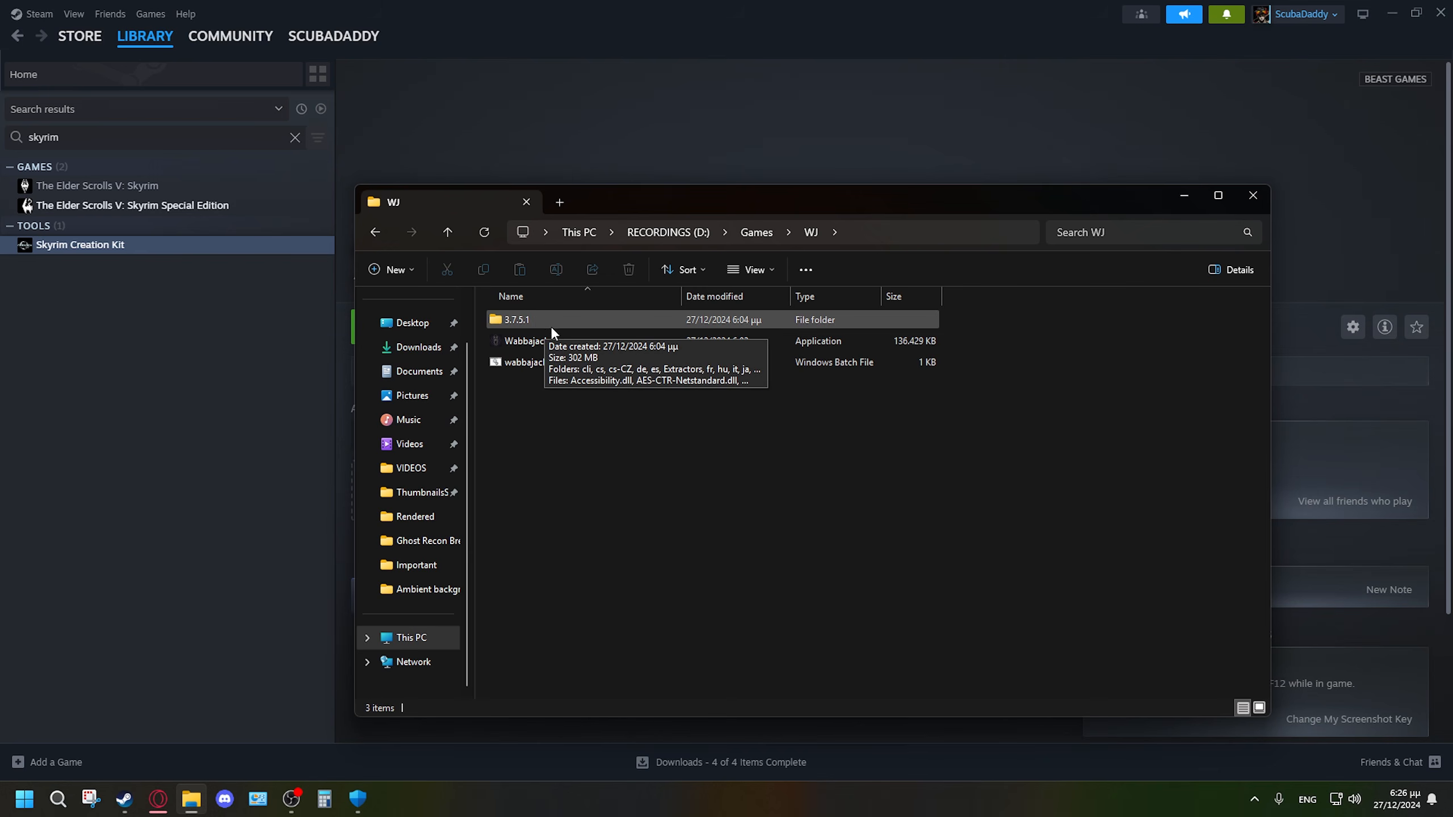
pyautogui.doubleClick(559, 341)
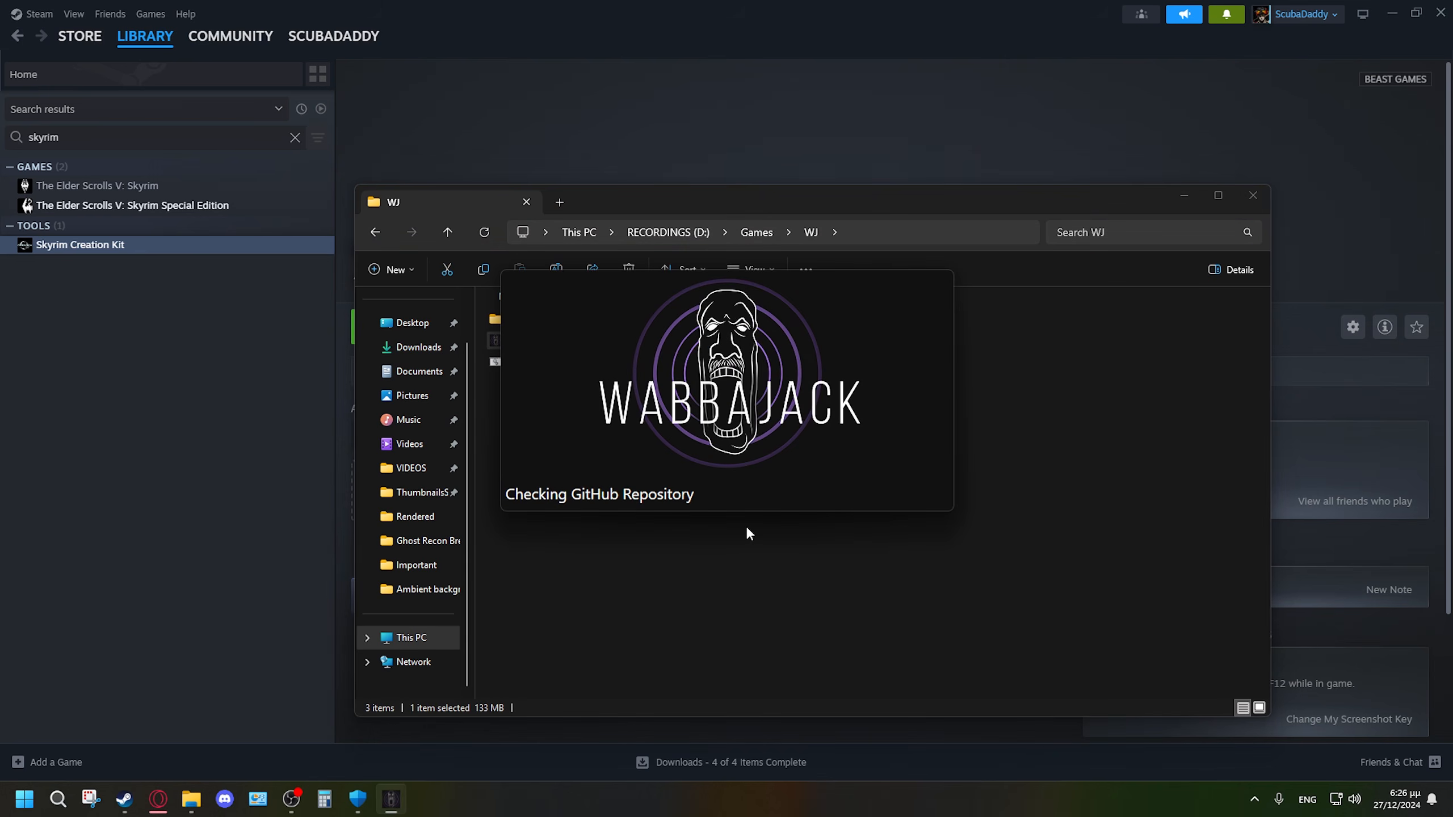
pyautogui.moveTo(538, 85); pyautogui.dragTo(661, 43)
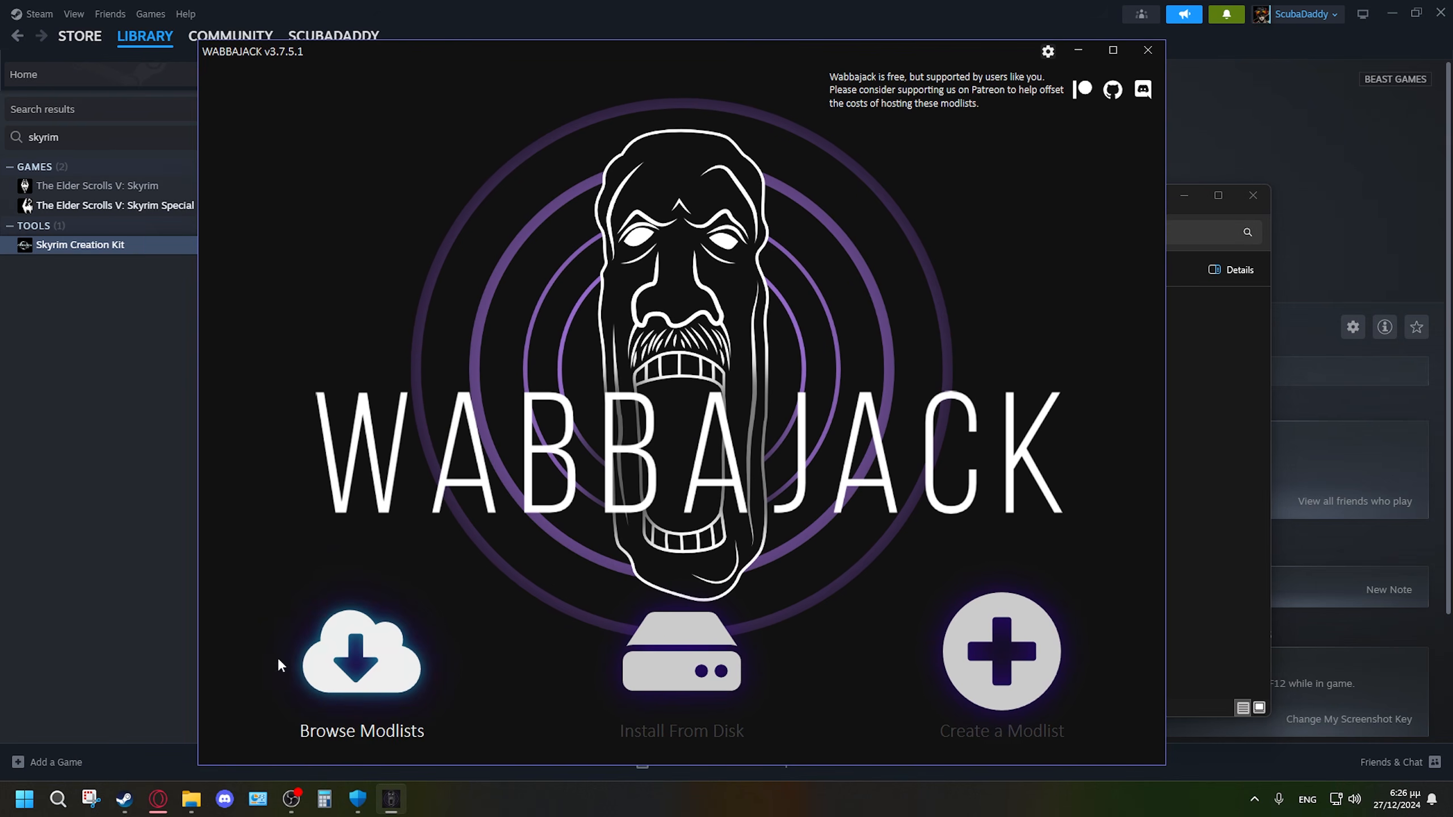
# Switch to the Wabbajack website in Opera and download the Wabbajack launcher.
pyautogui.moveTo(158, 800)
pyautogui.click(242, 738)
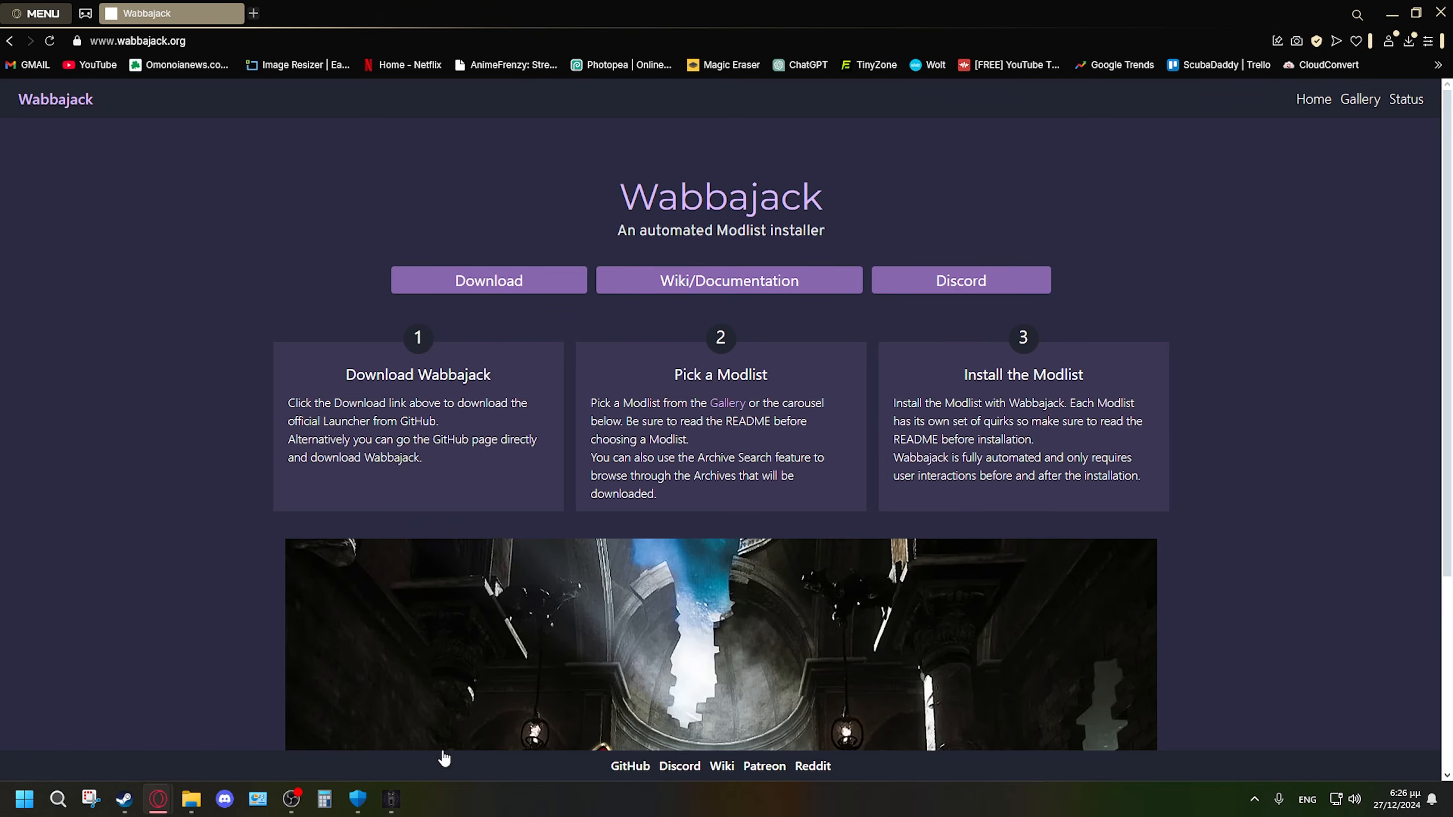
pyautogui.click(513, 286)
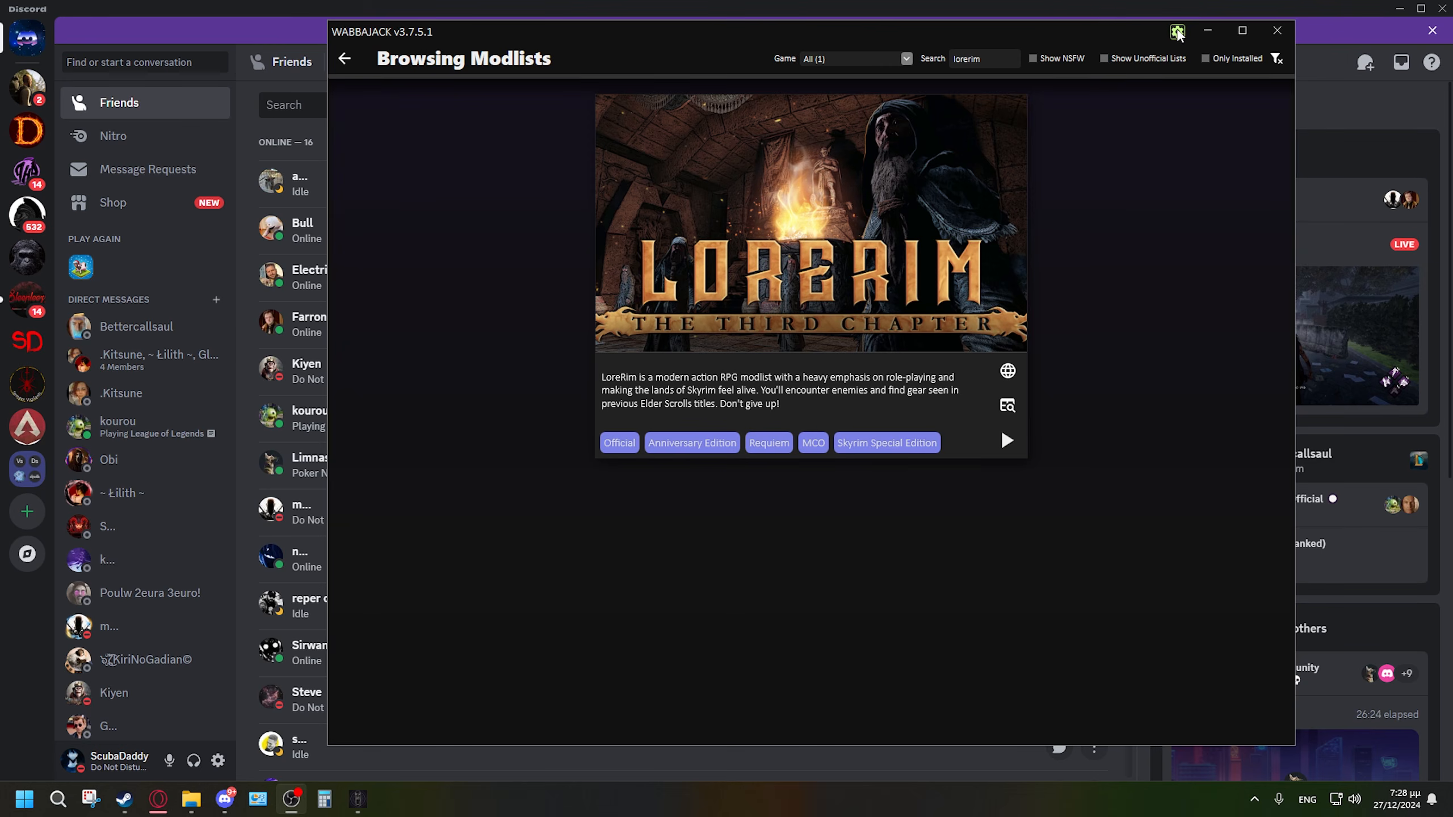
# Open Wabbajack's settings to examine the Nexus Mods login option, and return to the modlists.
pyautogui.click(1177, 31)
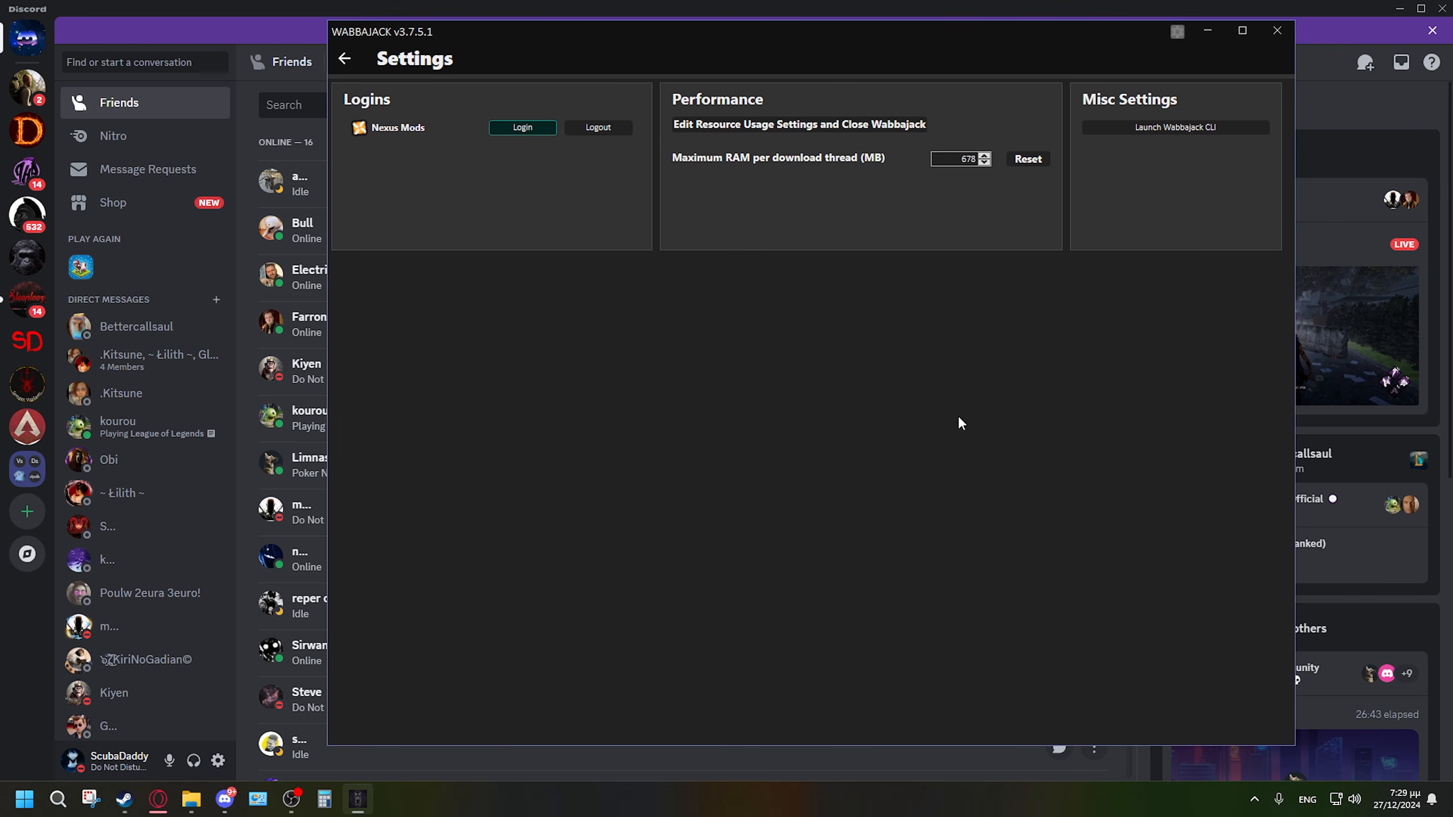
pyautogui.click(345, 60)
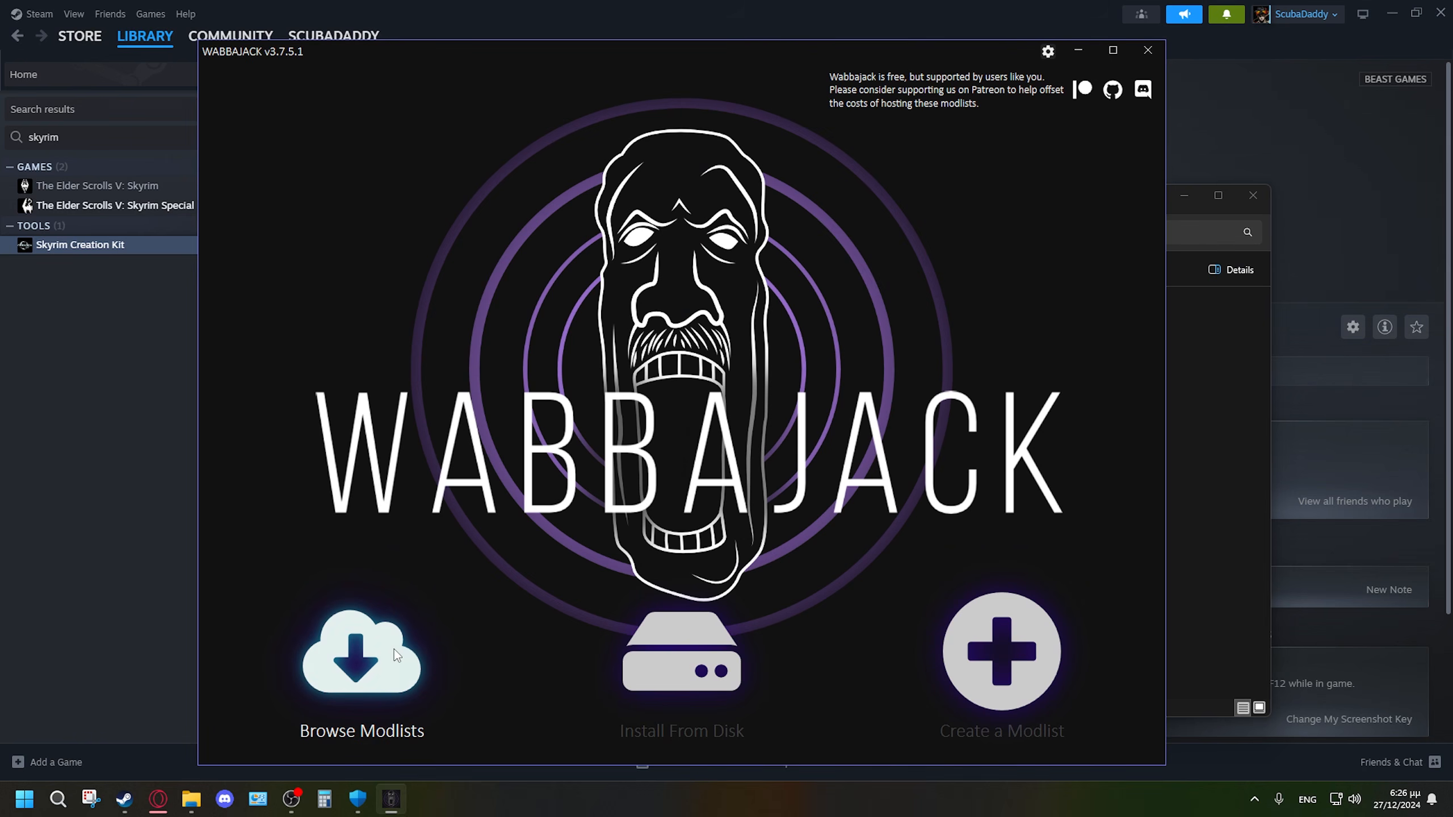
# Browse the Wabbajack modlists for "lorerim", download the LoreRim modlist and open its install configuration.
pyautogui.click(383, 653)
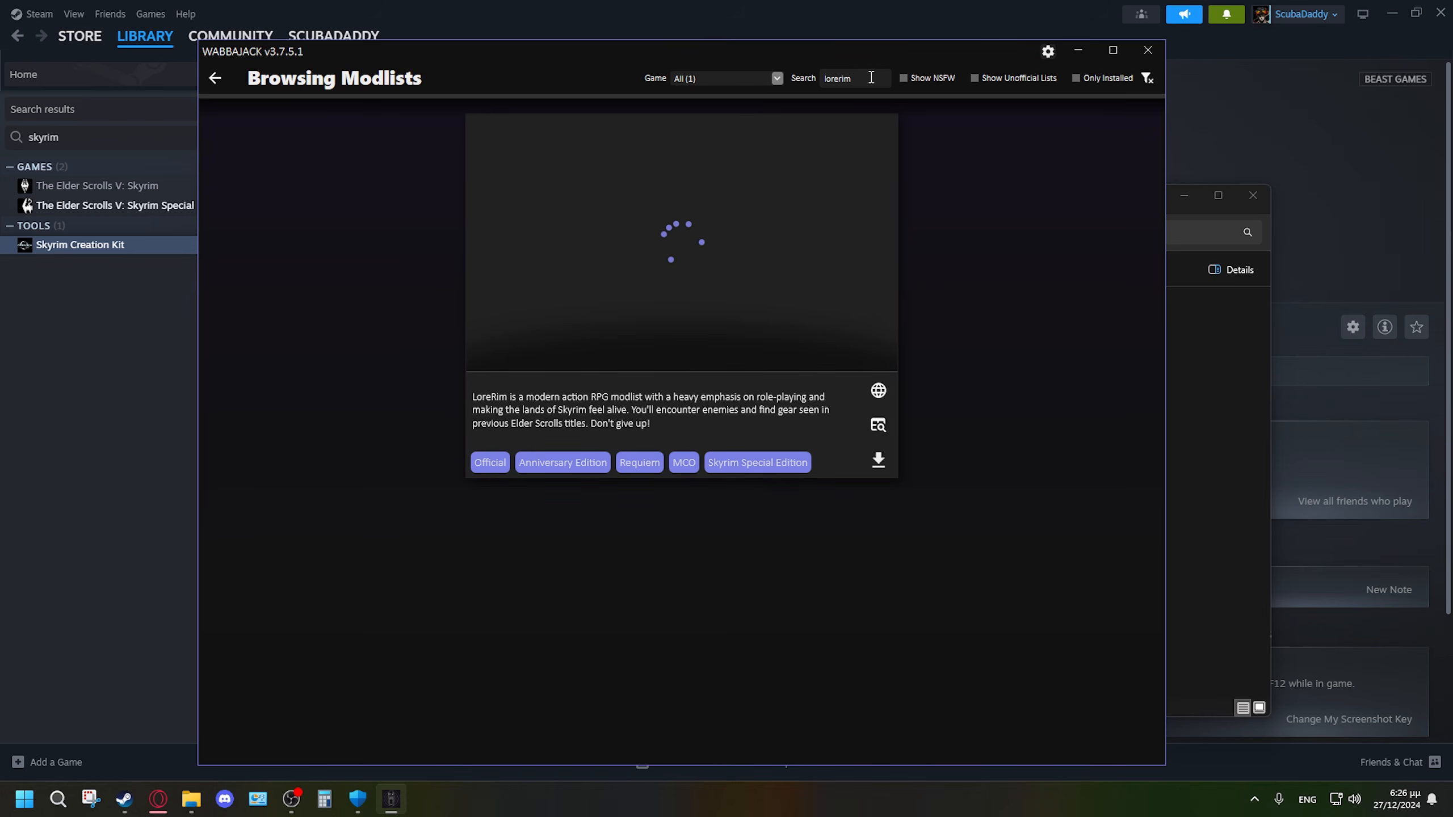
pyautogui.click(882, 463)
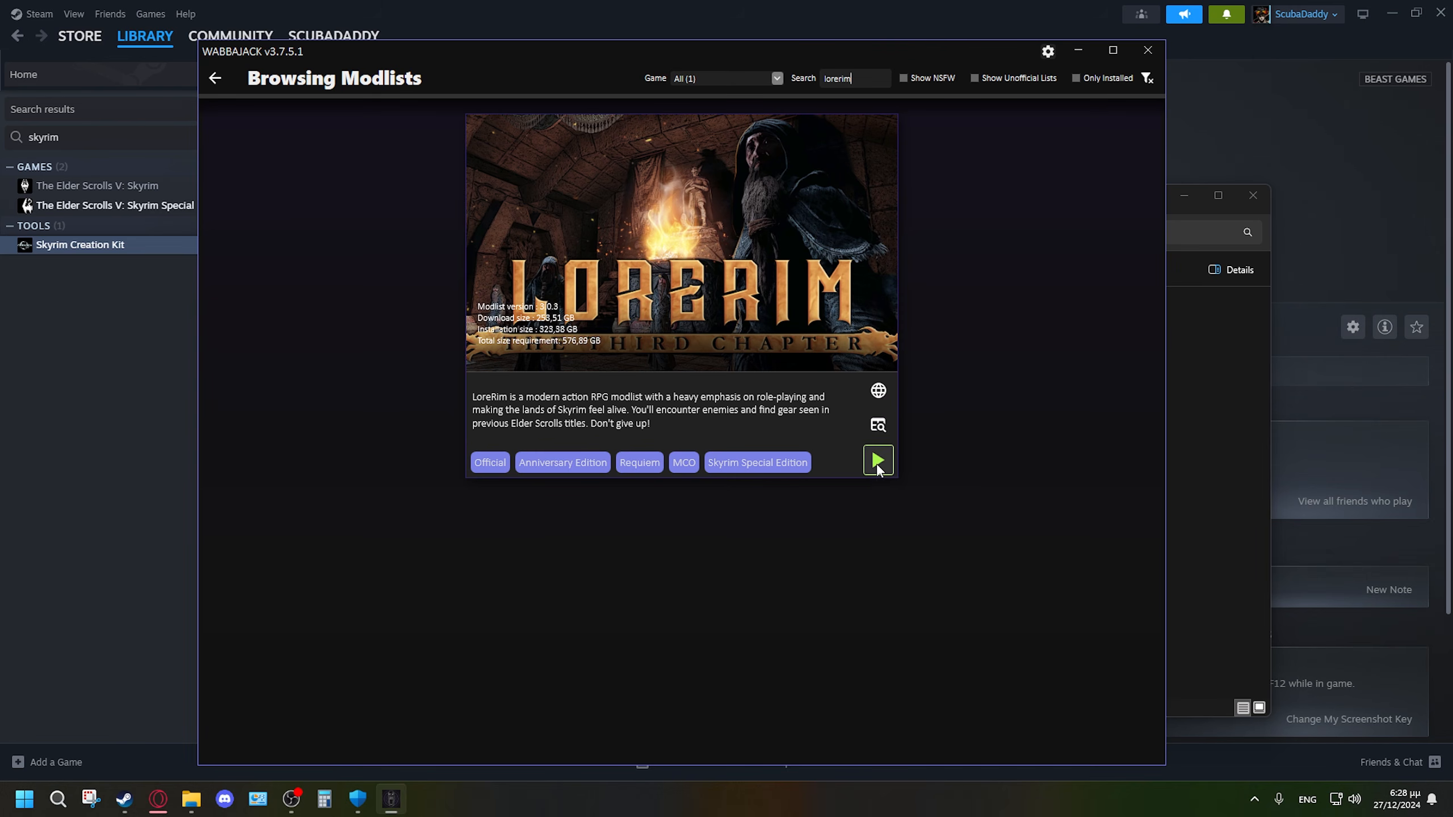
pyautogui.click(878, 462)
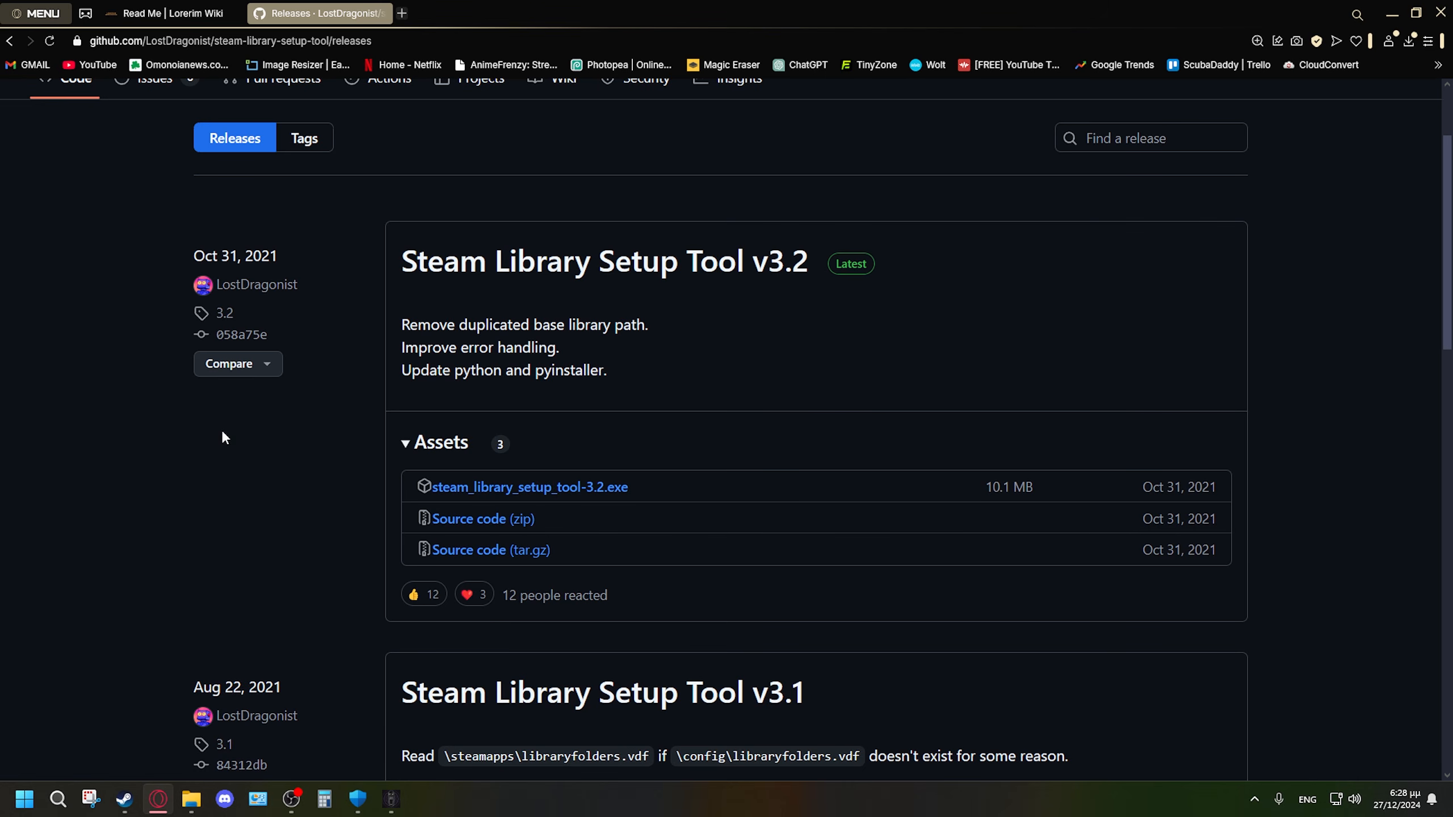
# Return to Wabbajack and browse to D:\Games for the modlist installation location.
pyautogui.click(391, 799)
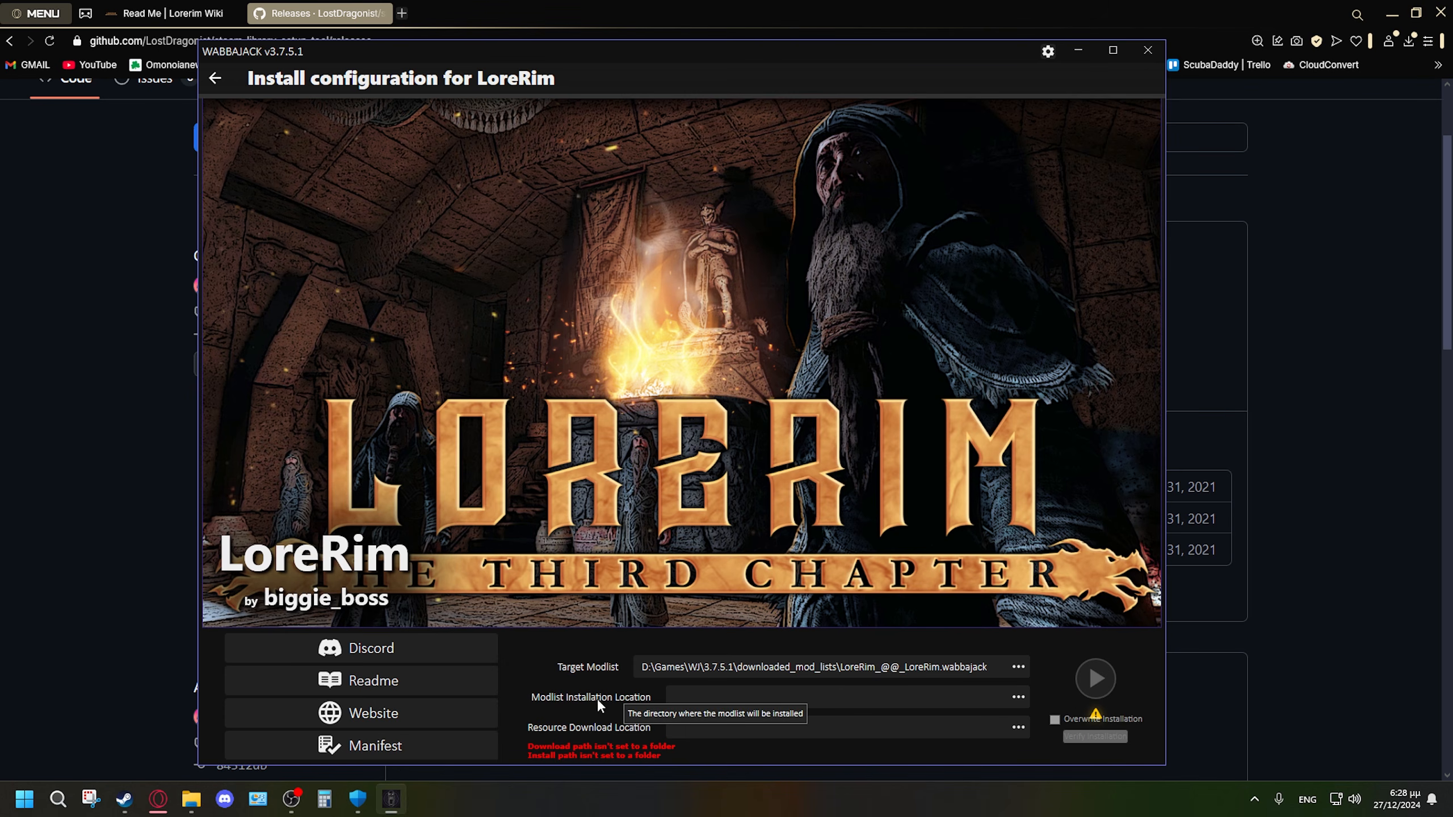
pyautogui.click(1019, 699)
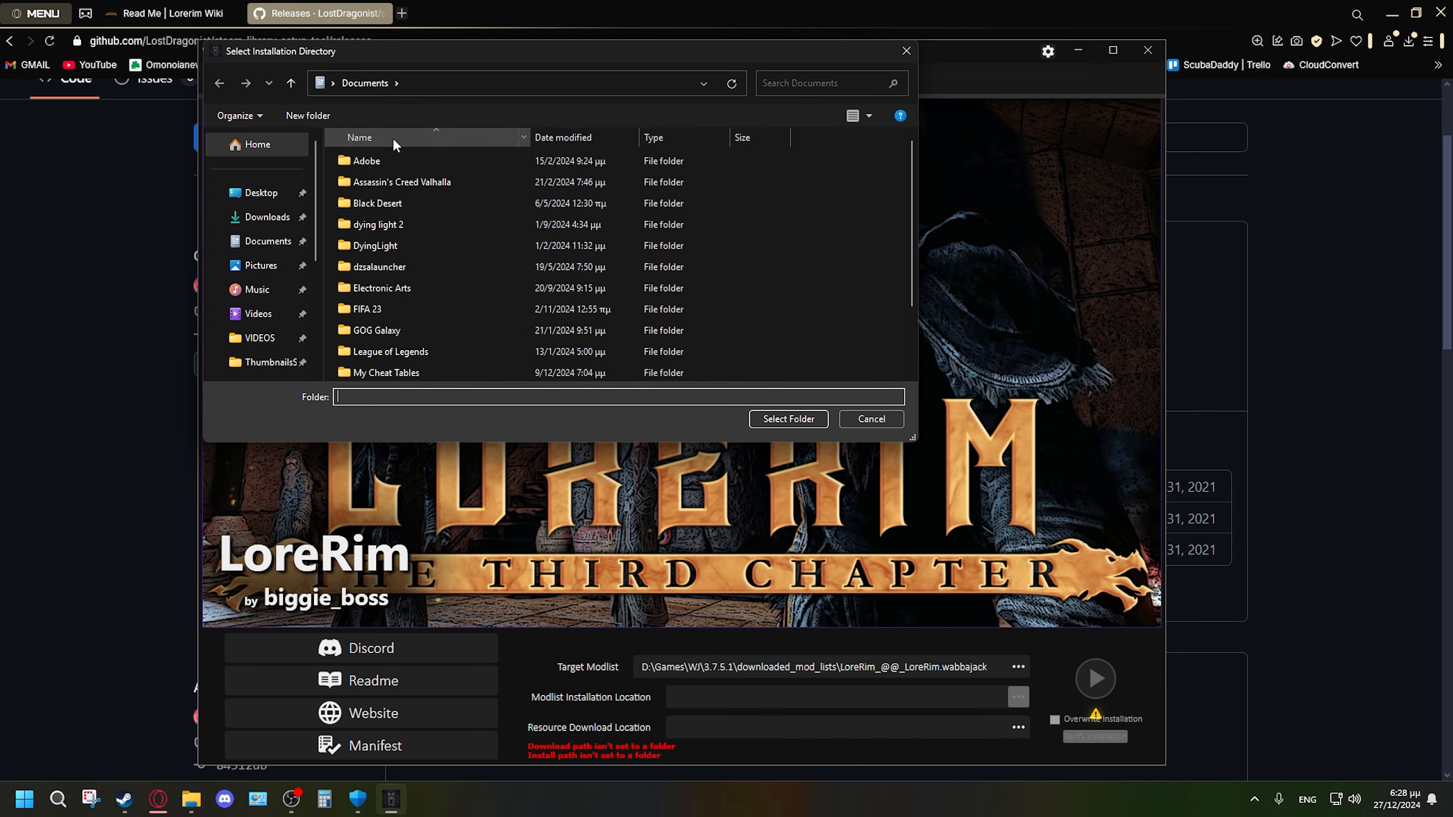
pyautogui.scroll(-1, 273, 337)
pyautogui.scroll(-2, 273, 336)
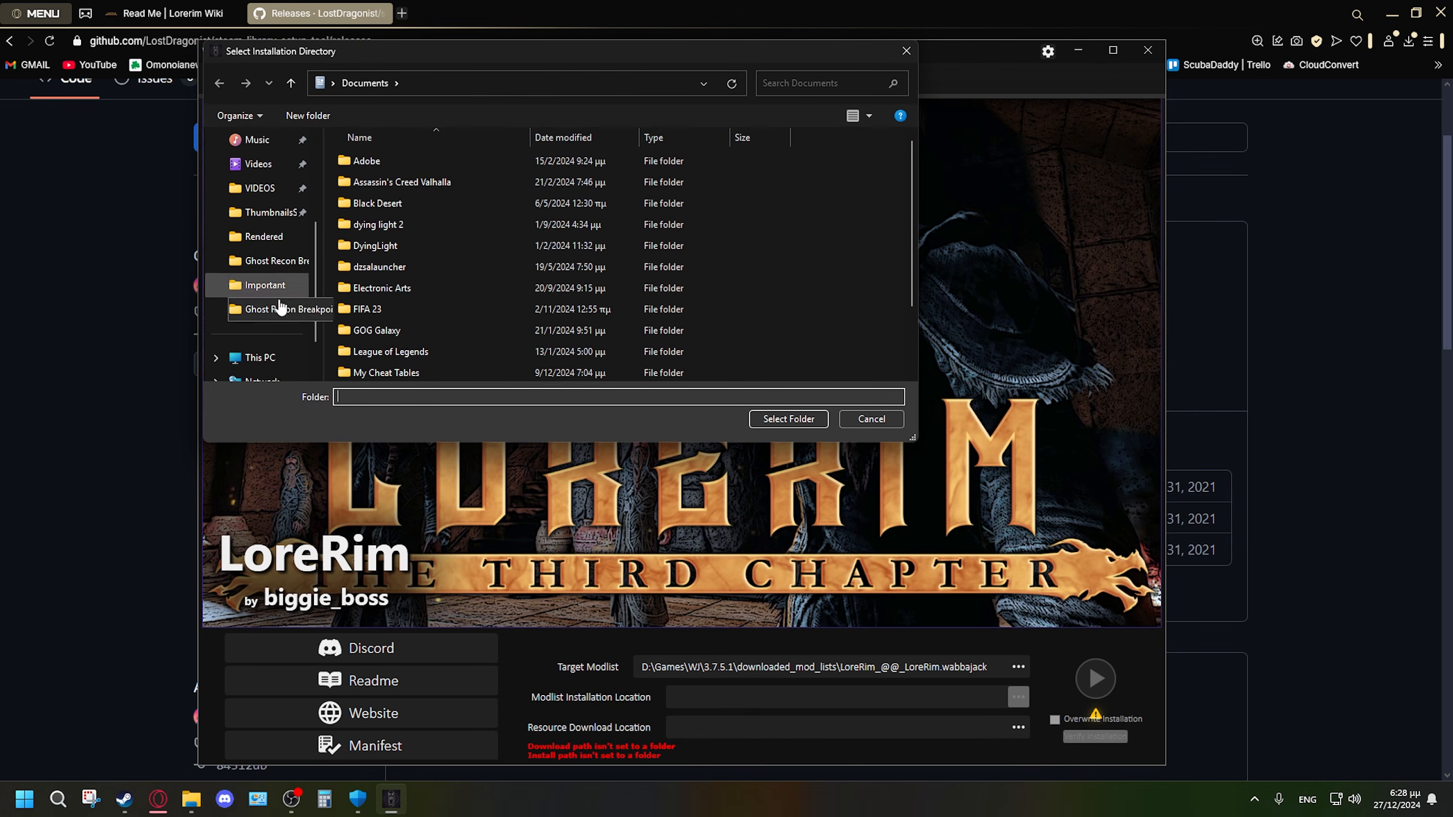
pyautogui.click(261, 333)
pyautogui.doubleClick(573, 179)
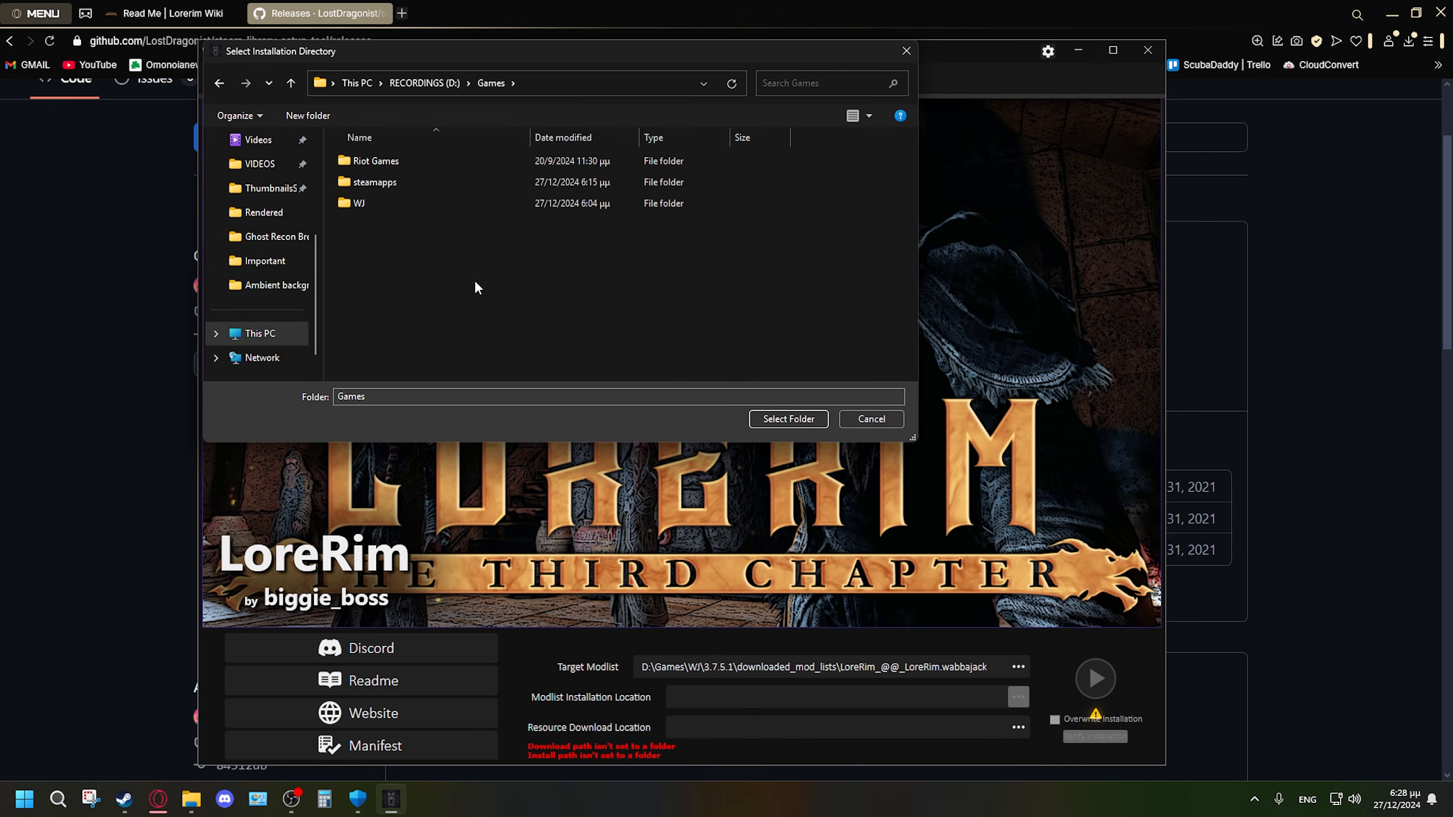
# Create a folder named Lorerim in D:\Games and choose it as the modlist installation location.
pyautogui.rightClick(453, 275)
pyautogui.moveTo(521, 417)
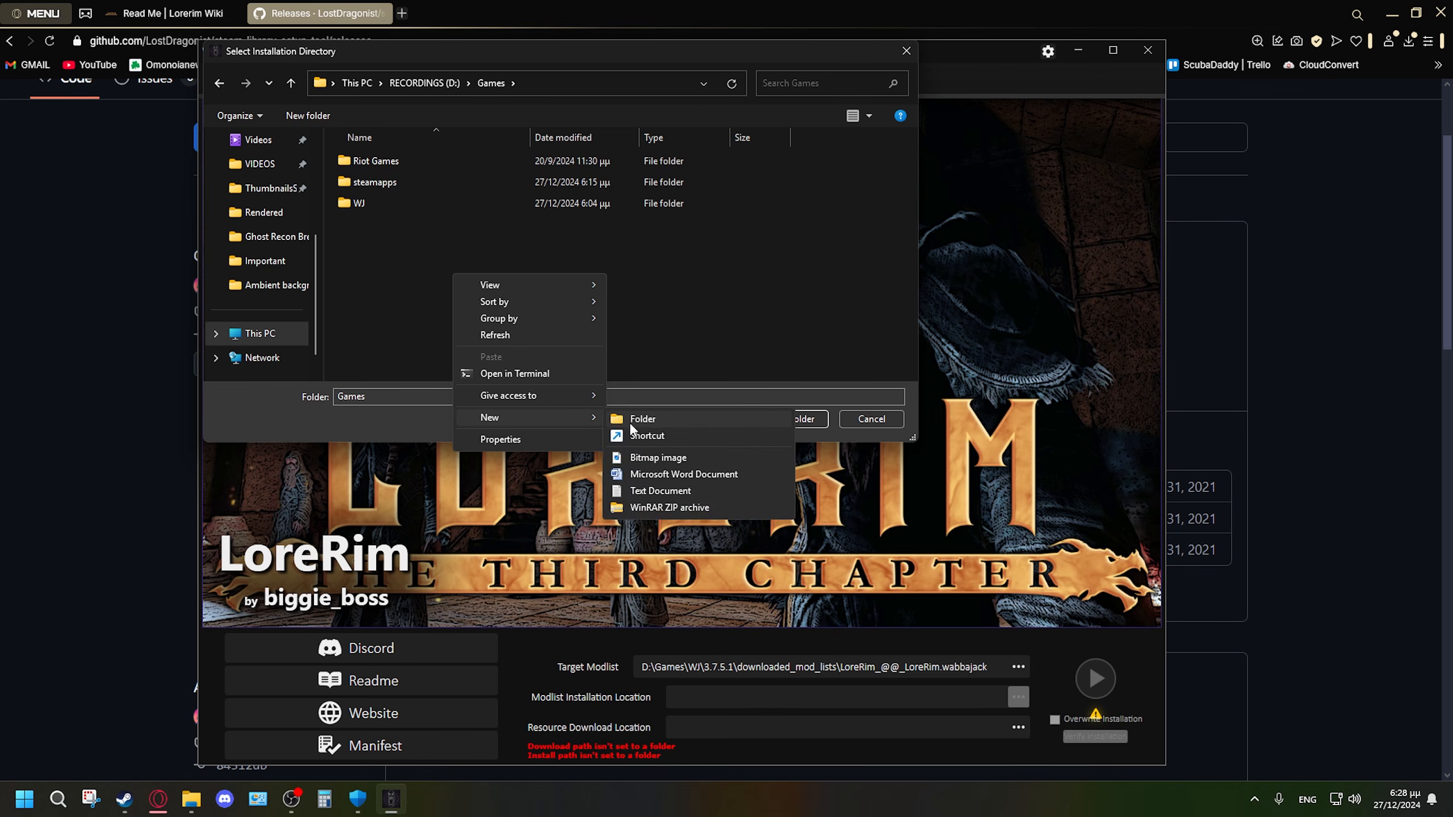
pyautogui.click(632, 424)
pyautogui.write('Lorerim')
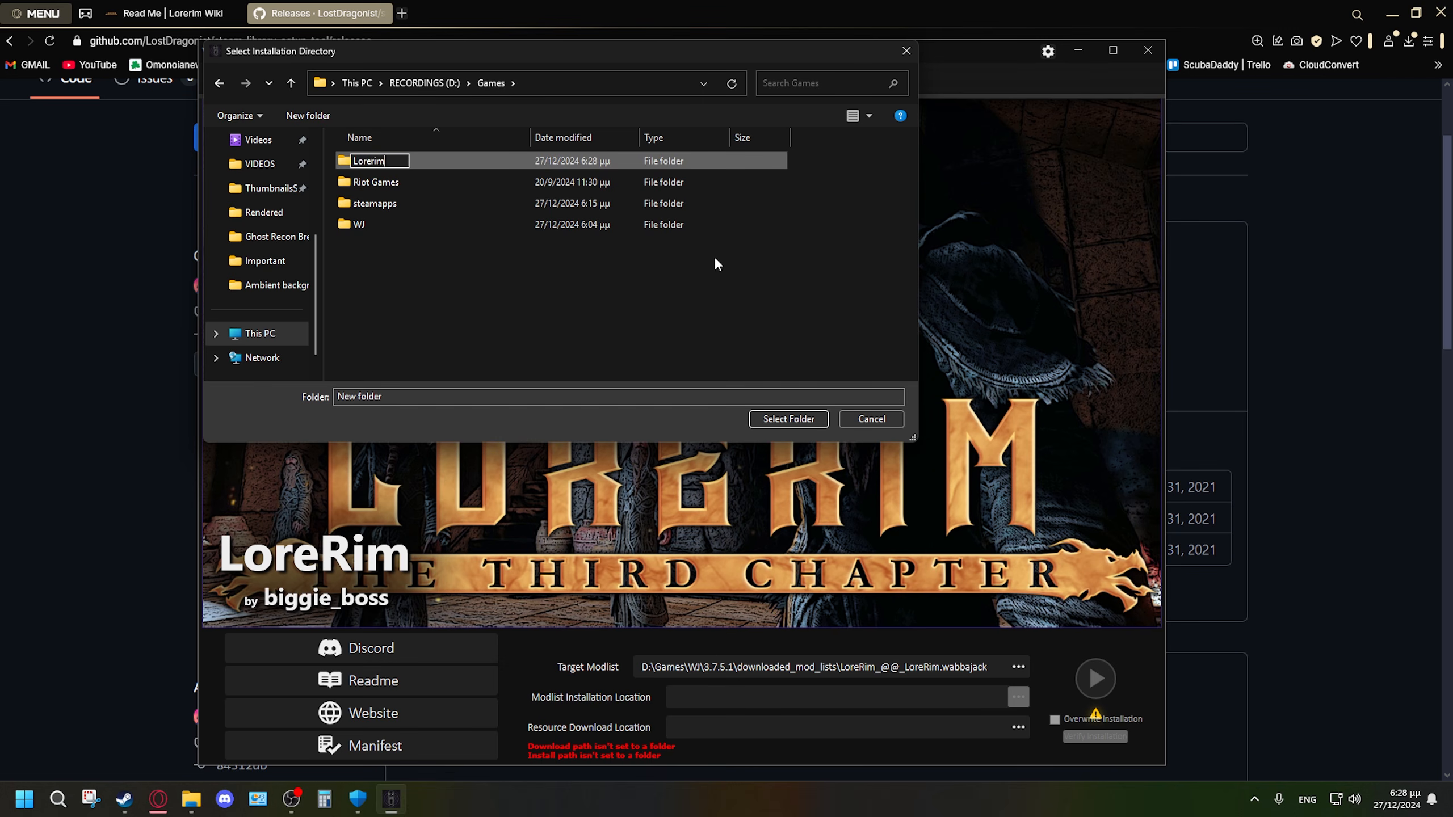
pyautogui.press('Return')
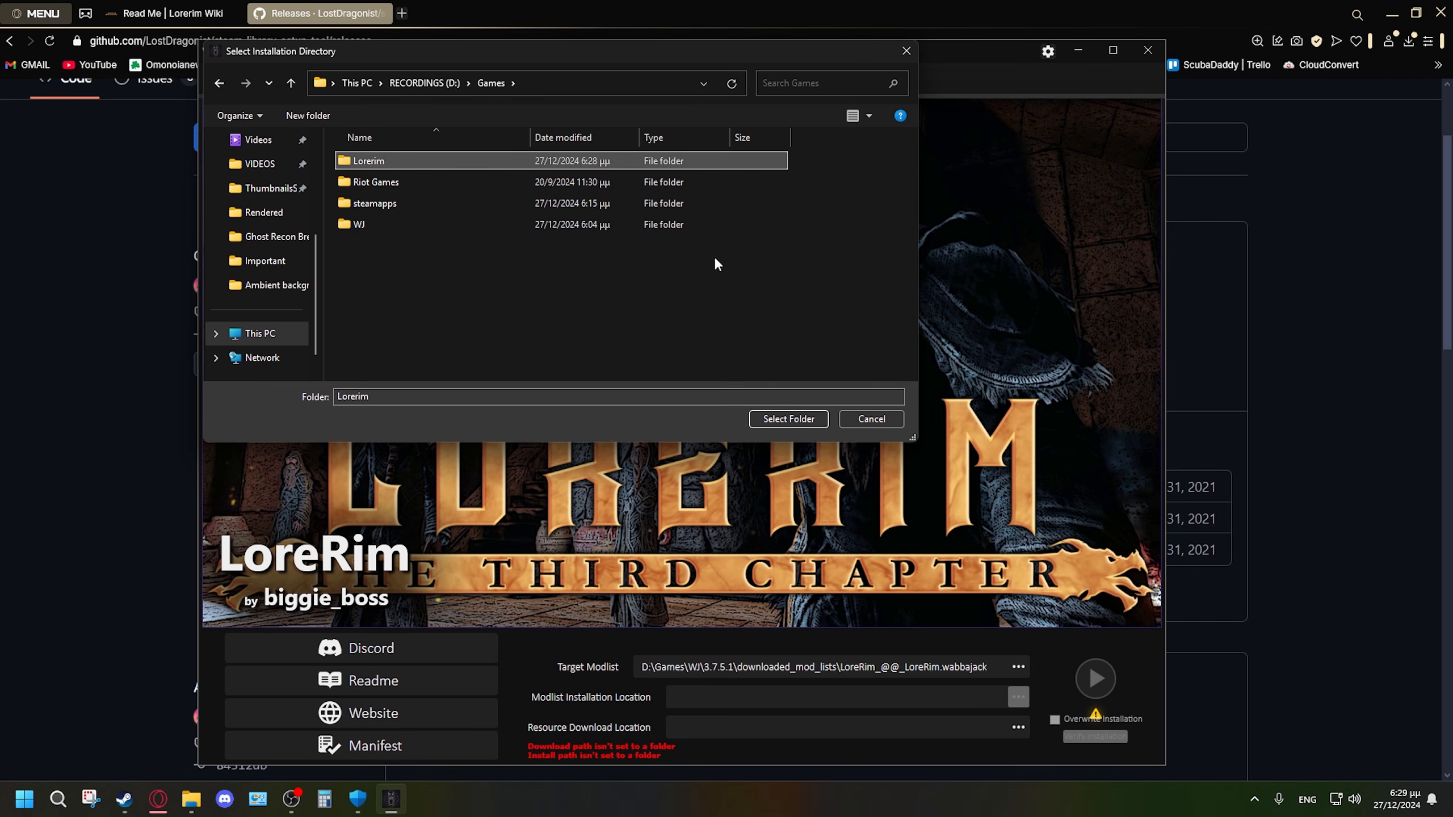
pyautogui.click(786, 419)
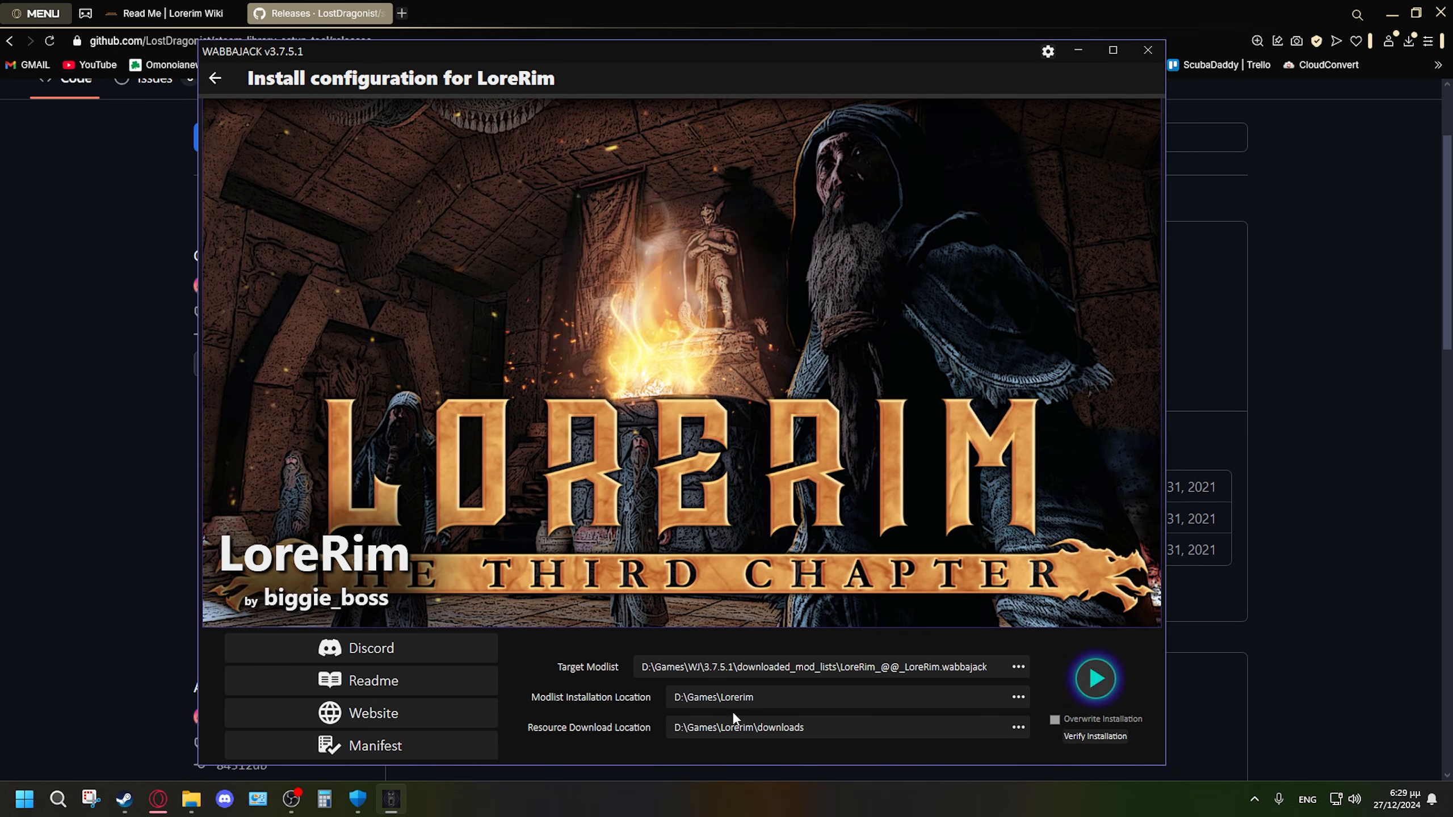
# Highlight the resource download and modlist installation paths in the LoreRim install configuration to review them.
pyautogui.moveTo(825, 724); pyautogui.dragTo(674, 738)
pyautogui.moveTo(808, 726); pyautogui.dragTo(671, 728)
pyautogui.click(684, 728)
pyautogui.moveTo(825, 728); pyautogui.dragTo(677, 729)
pyautogui.click(711, 697)
pyautogui.moveTo(758, 699); pyautogui.dragTo(668, 708)
pyautogui.click(747, 700)
pyautogui.moveTo(755, 697); pyautogui.dragTo(678, 702)
pyautogui.click(771, 695)
pyautogui.click(759, 697)
# Switch to File Explorer, check the free space and folders on the RECORDINGS (D:) drive, and return to Wabbajack.
pyautogui.click(191, 798)
pyautogui.click(423, 635)
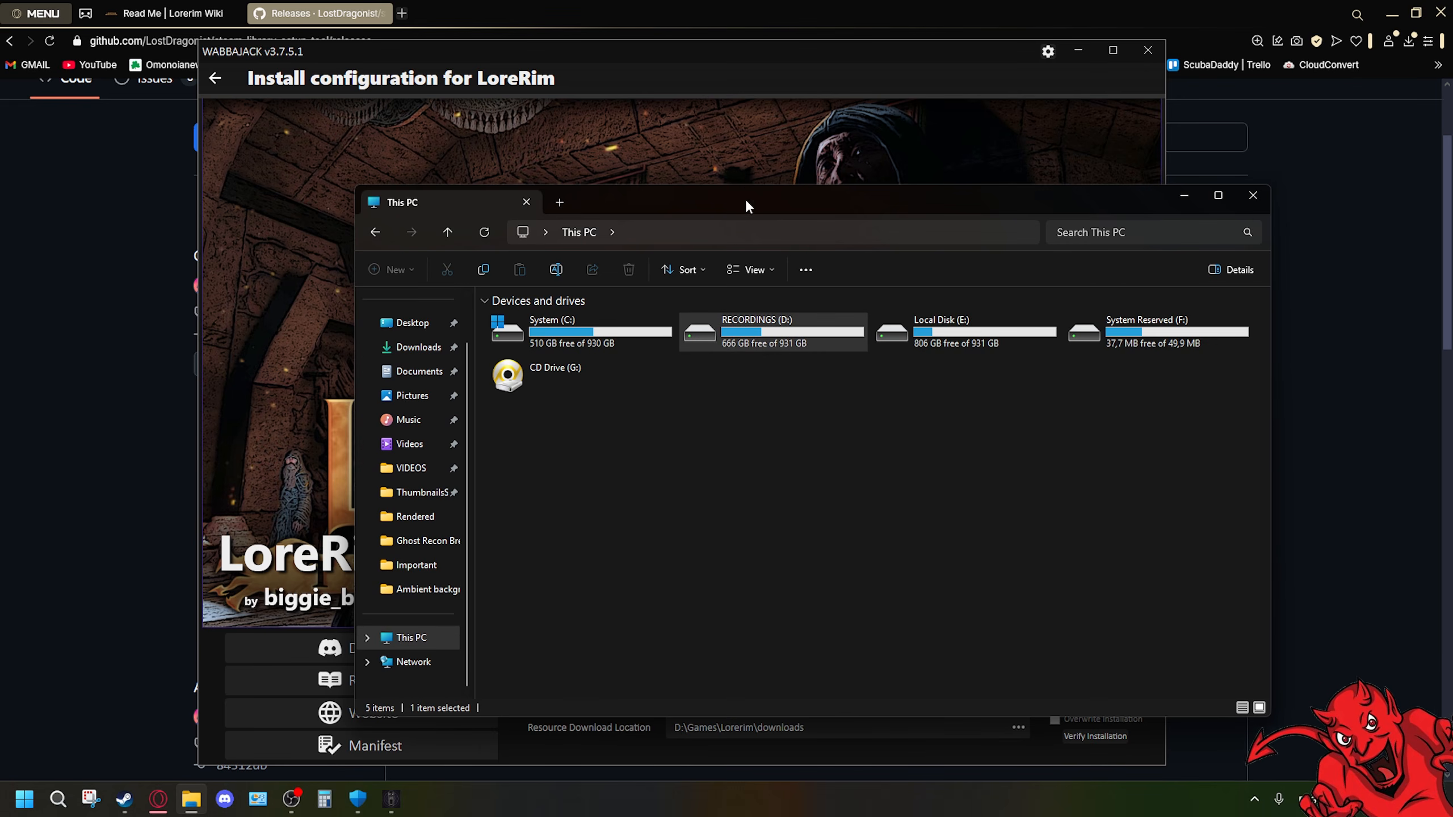
pyautogui.moveTo(747, 203); pyautogui.dragTo(744, 132)
pyautogui.doubleClick(743, 256)
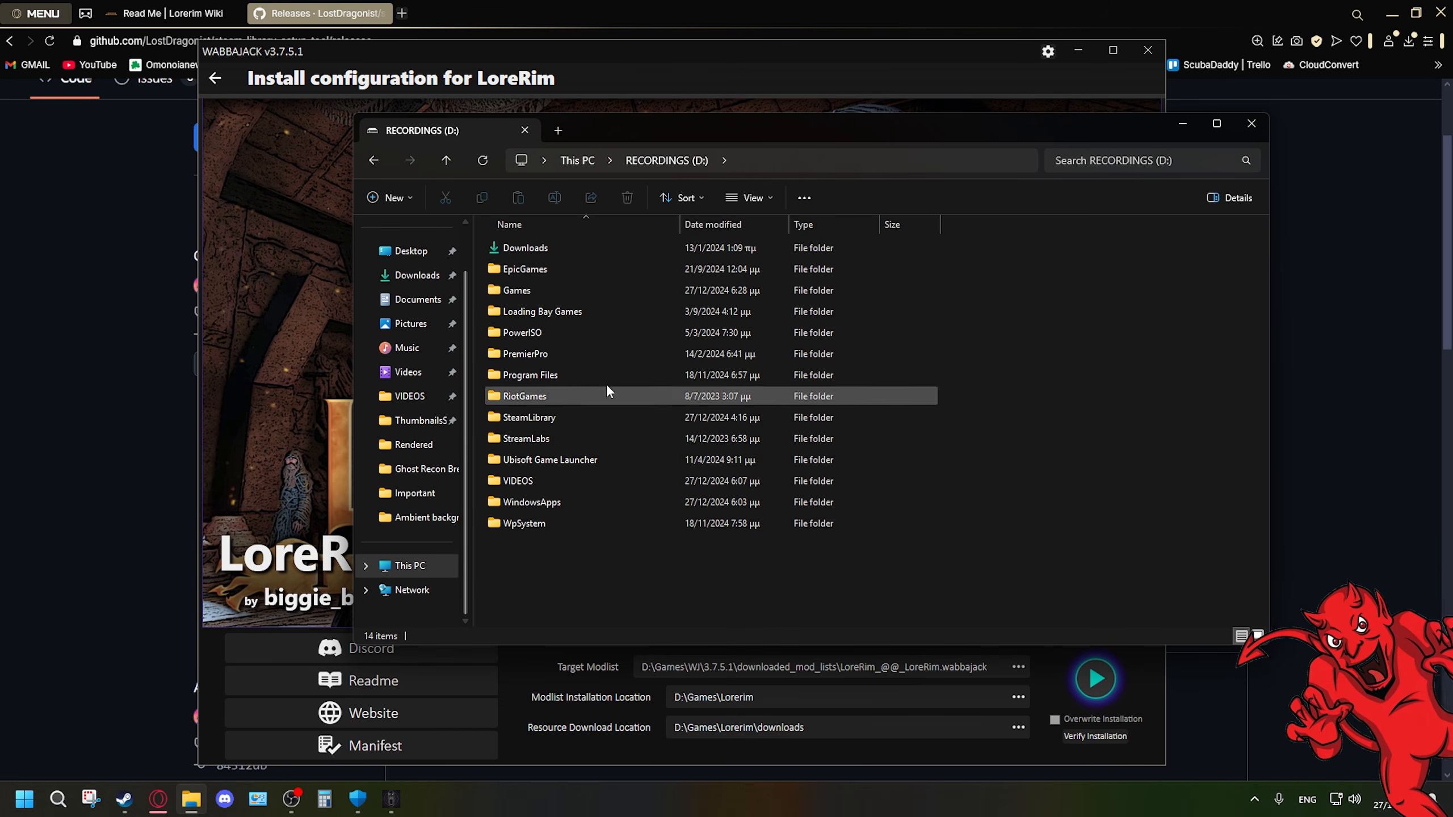
pyautogui.click(590, 161)
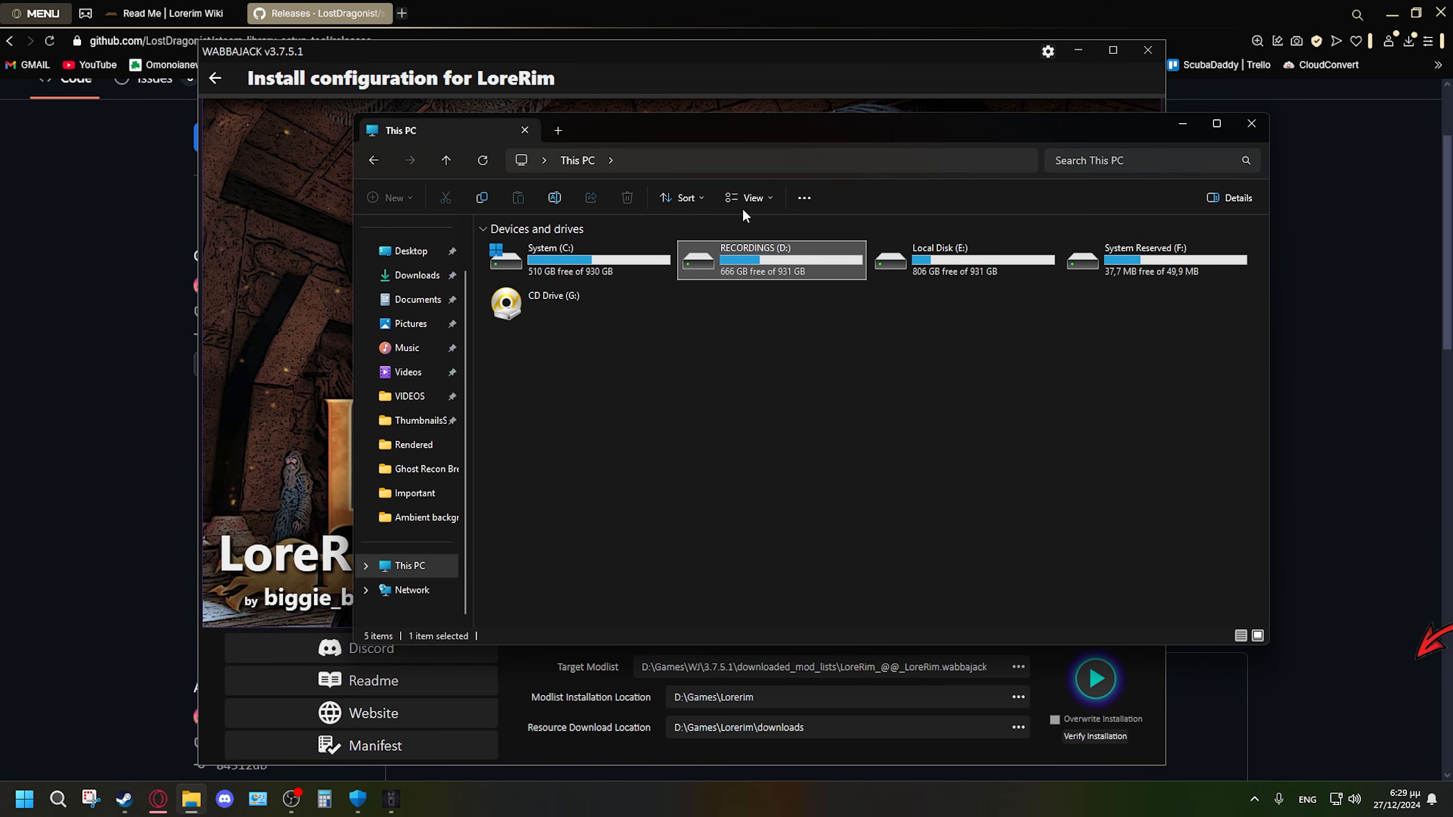
pyautogui.doubleClick(763, 266)
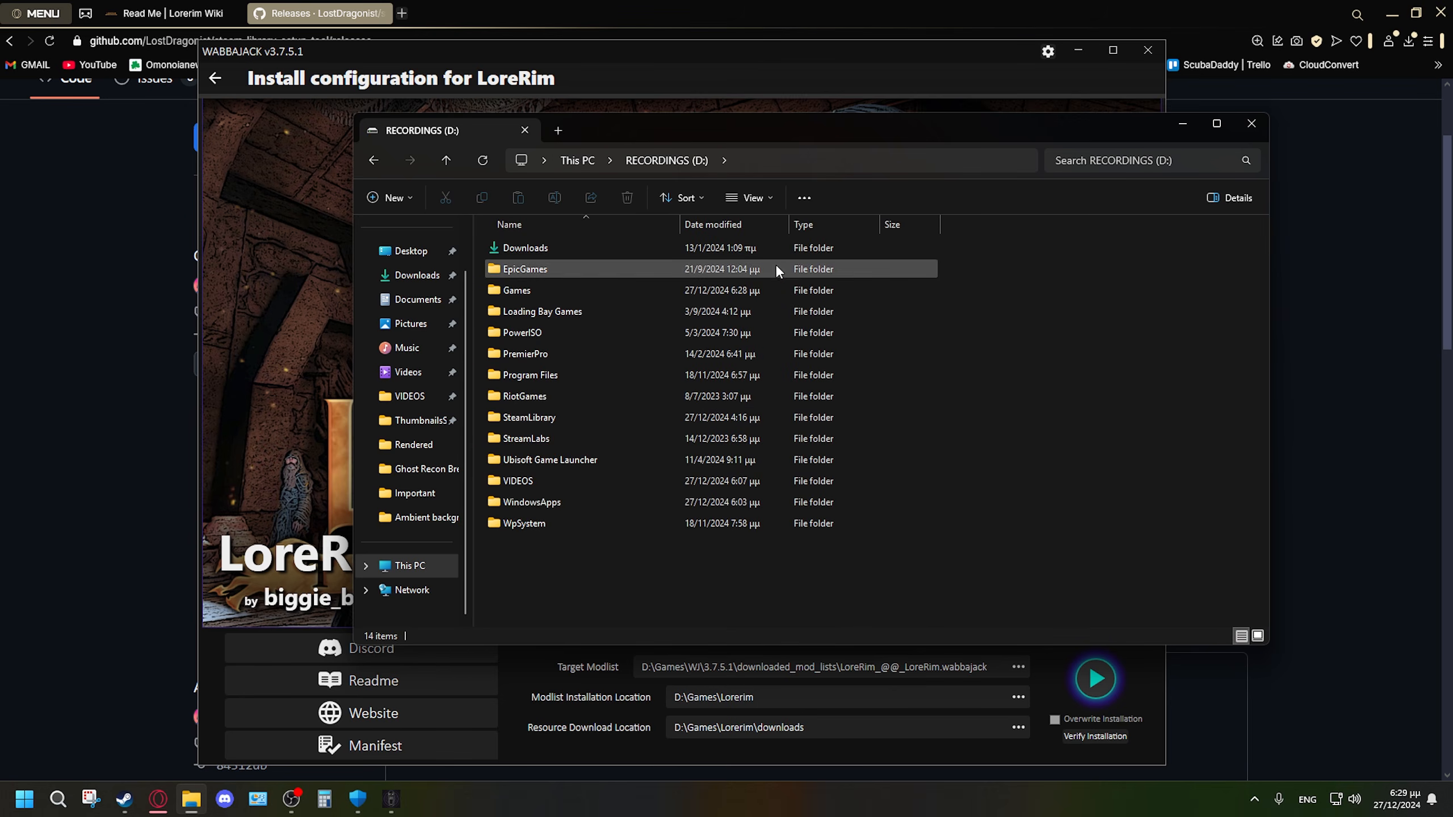
pyautogui.doubleClick(584, 485)
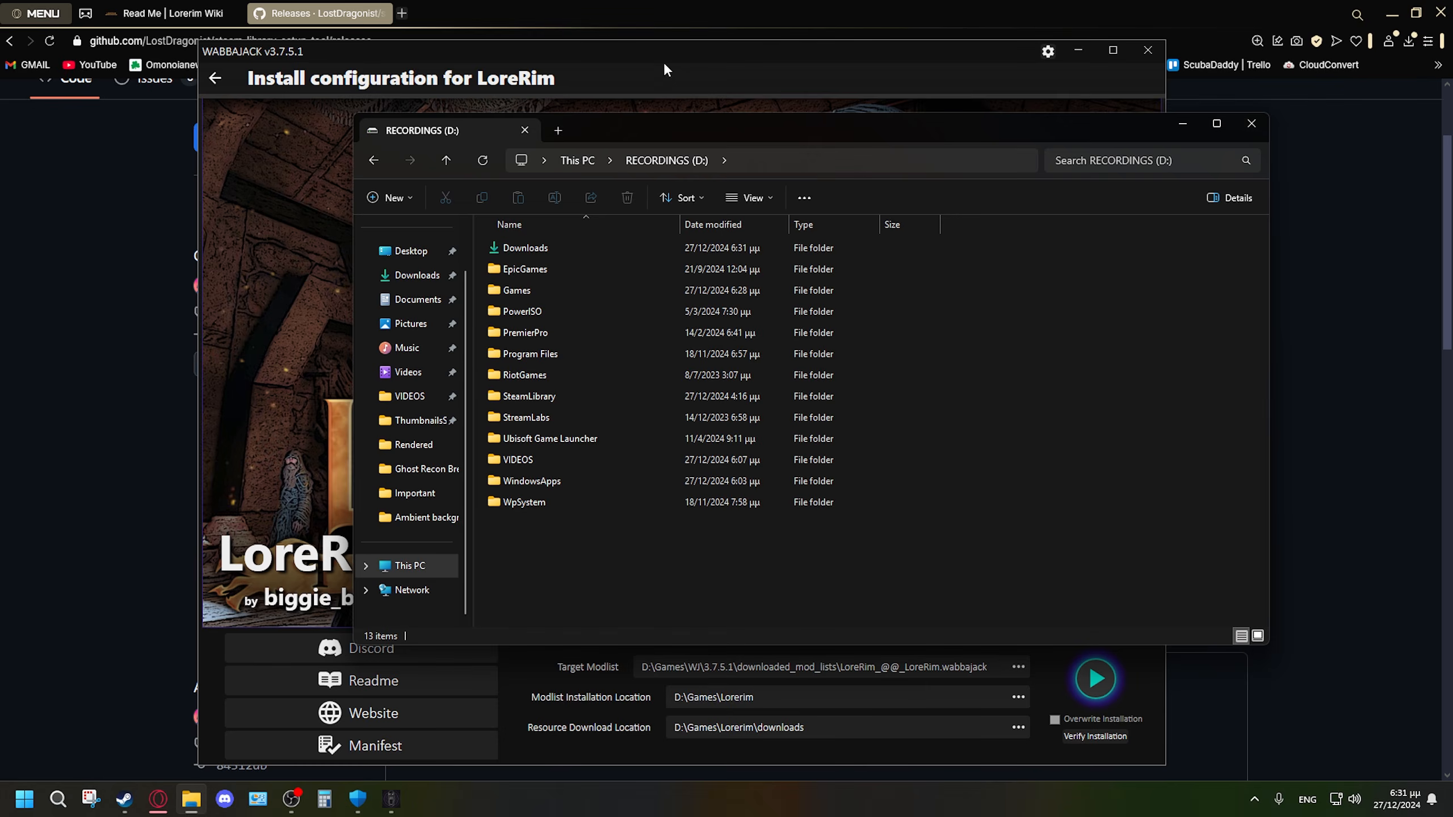
pyautogui.click(663, 69)
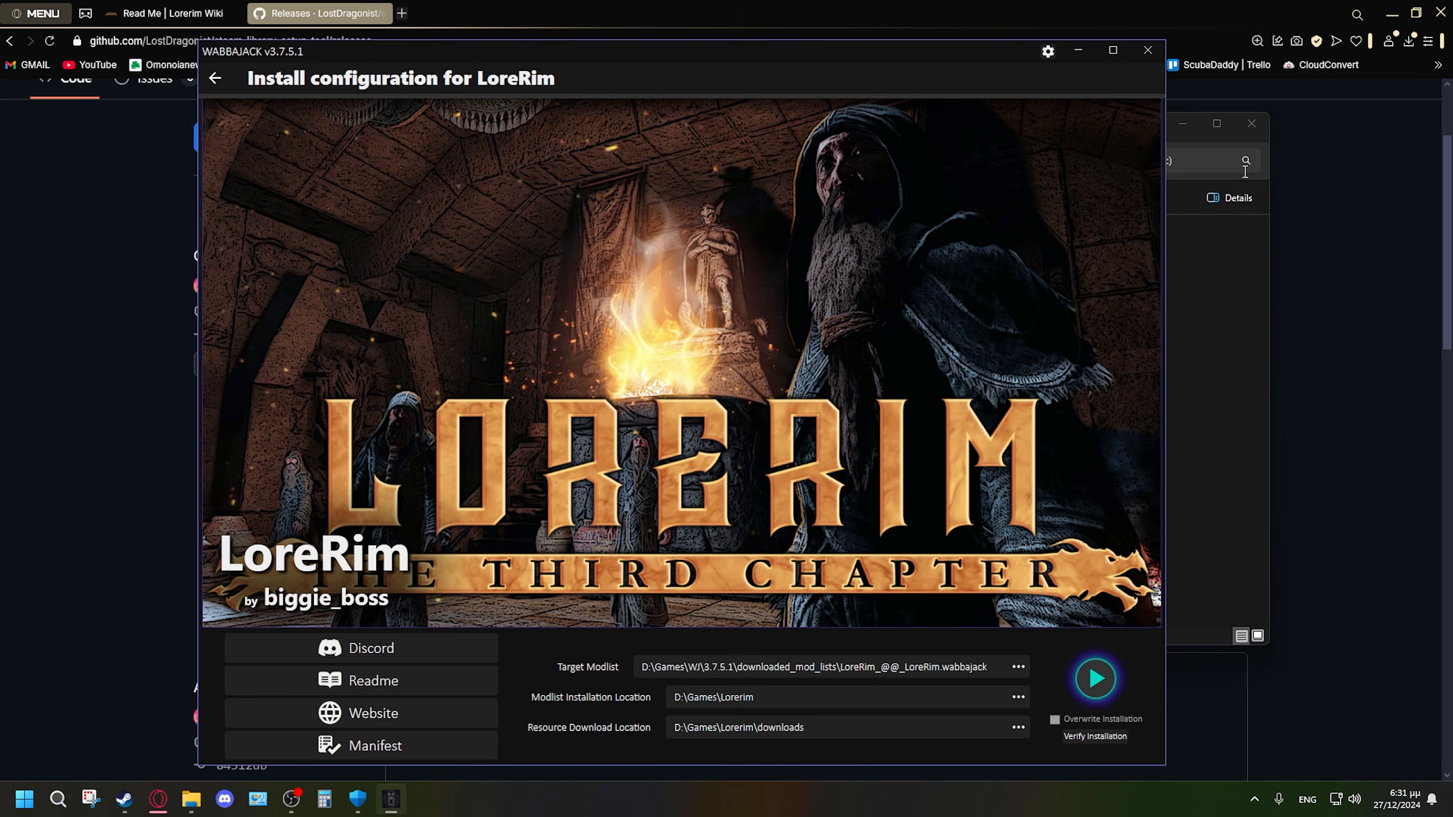
# Close the File Explorer window and start installing the LoreRim modlist with the configured paths.
pyautogui.click(1251, 125)
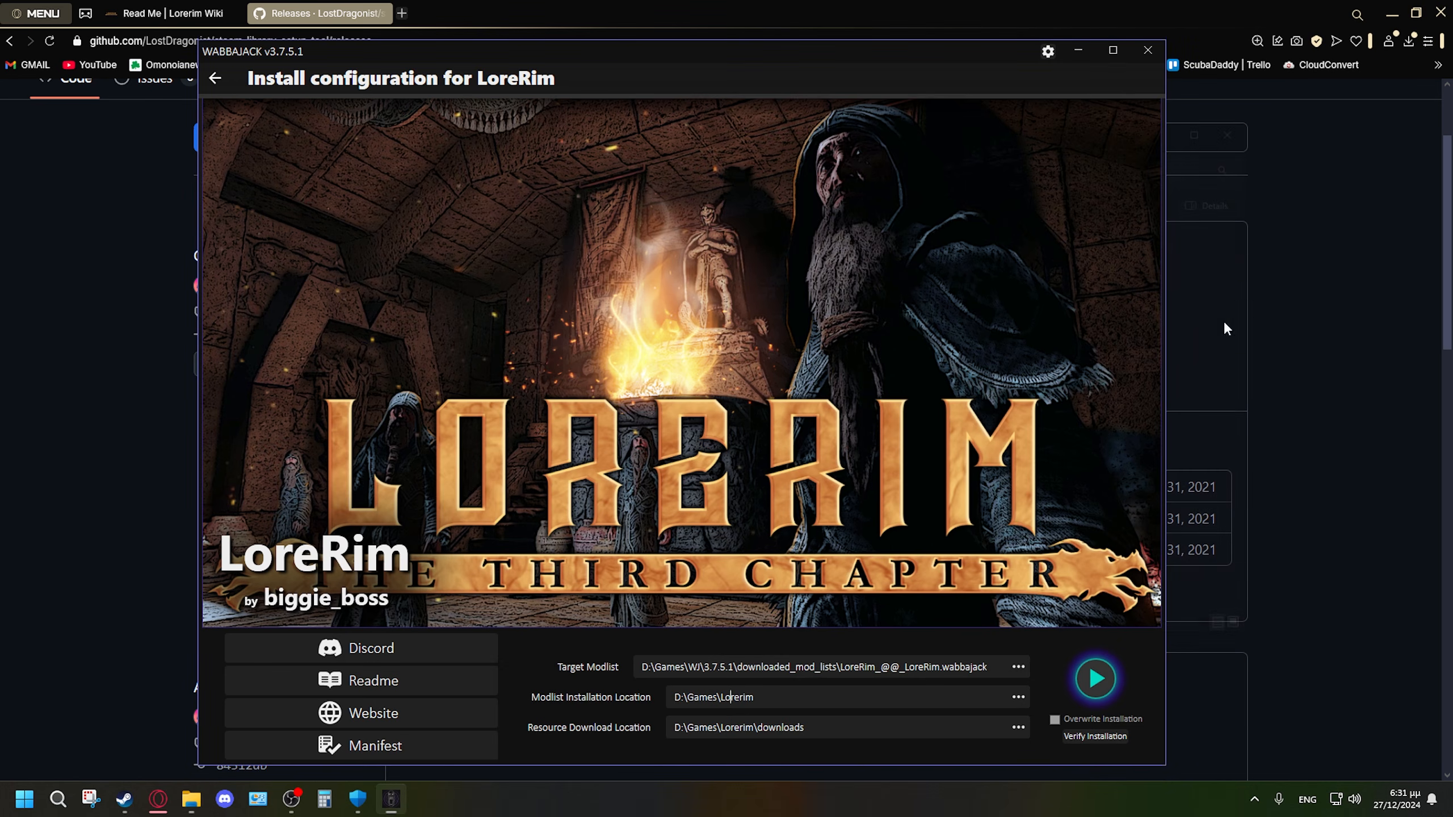
pyautogui.click(1096, 680)
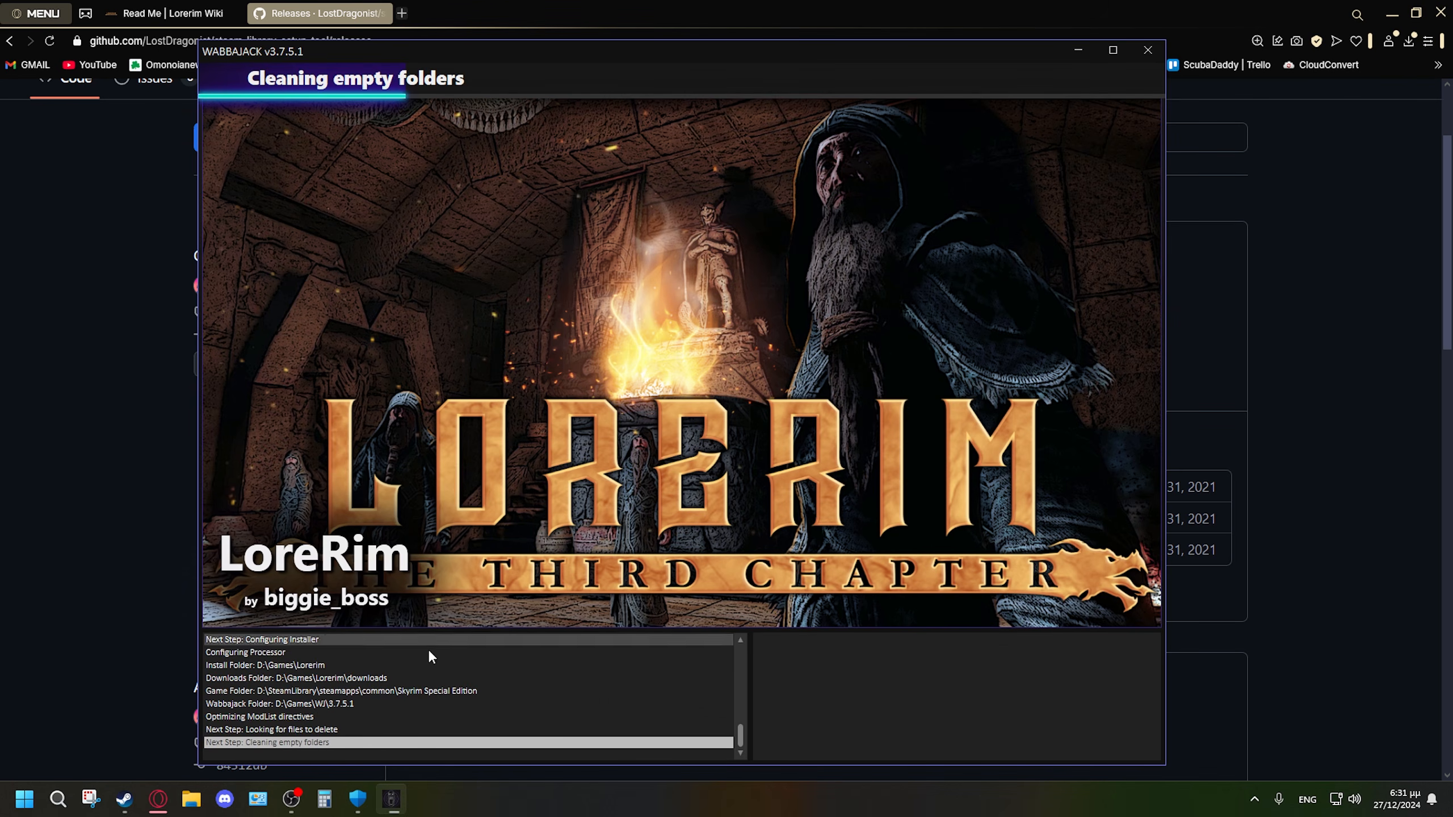
# Review the Virus & threat protection settings in Windows Security, including Tamper Protection and Exclusions, and move the window aside.
pyautogui.click(359, 798)
pyautogui.scroll(-10, 812, 458)
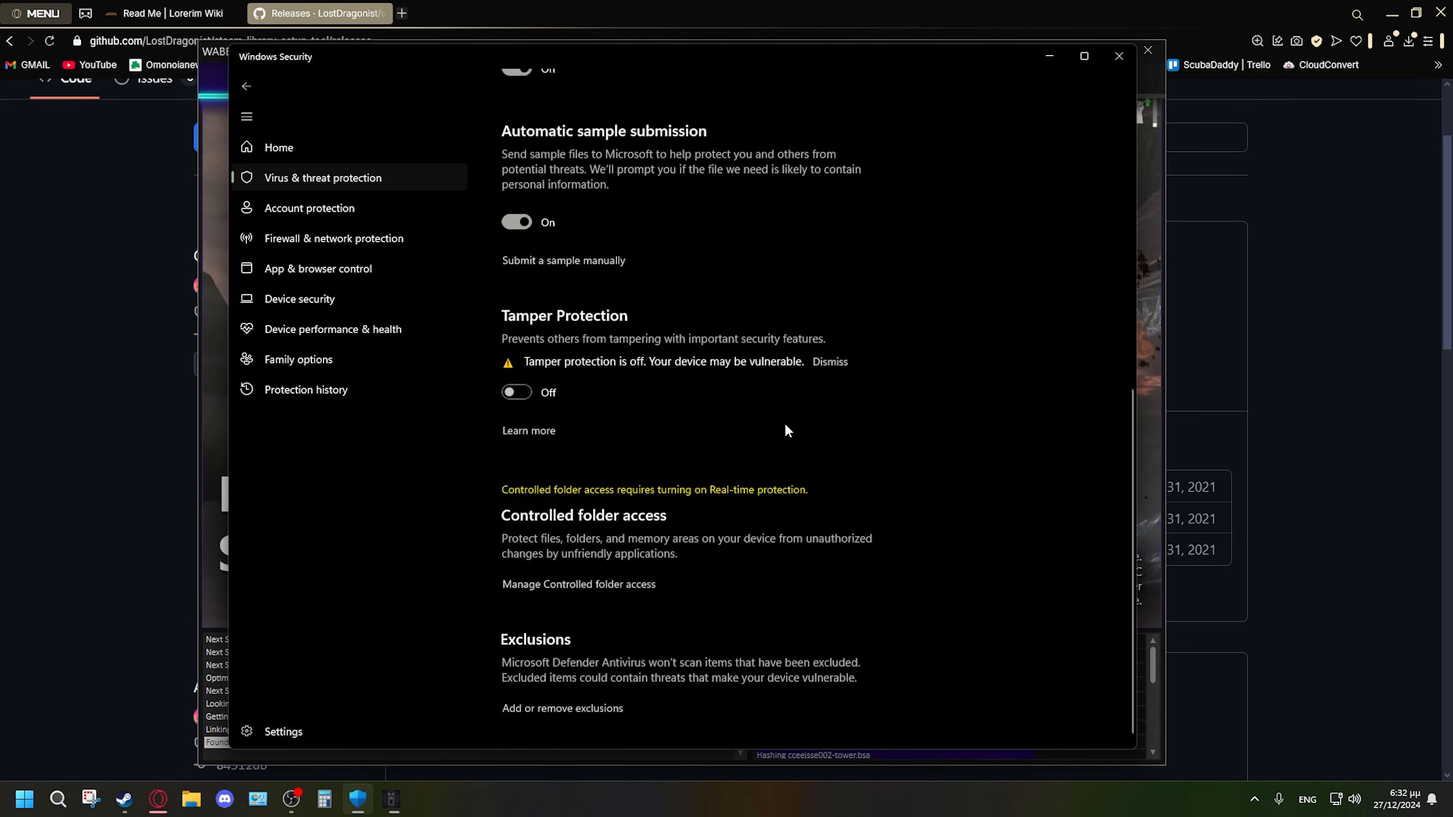
pyautogui.scroll(10, 912, 295)
pyautogui.moveTo(493, 58); pyautogui.dragTo(1452, 96)
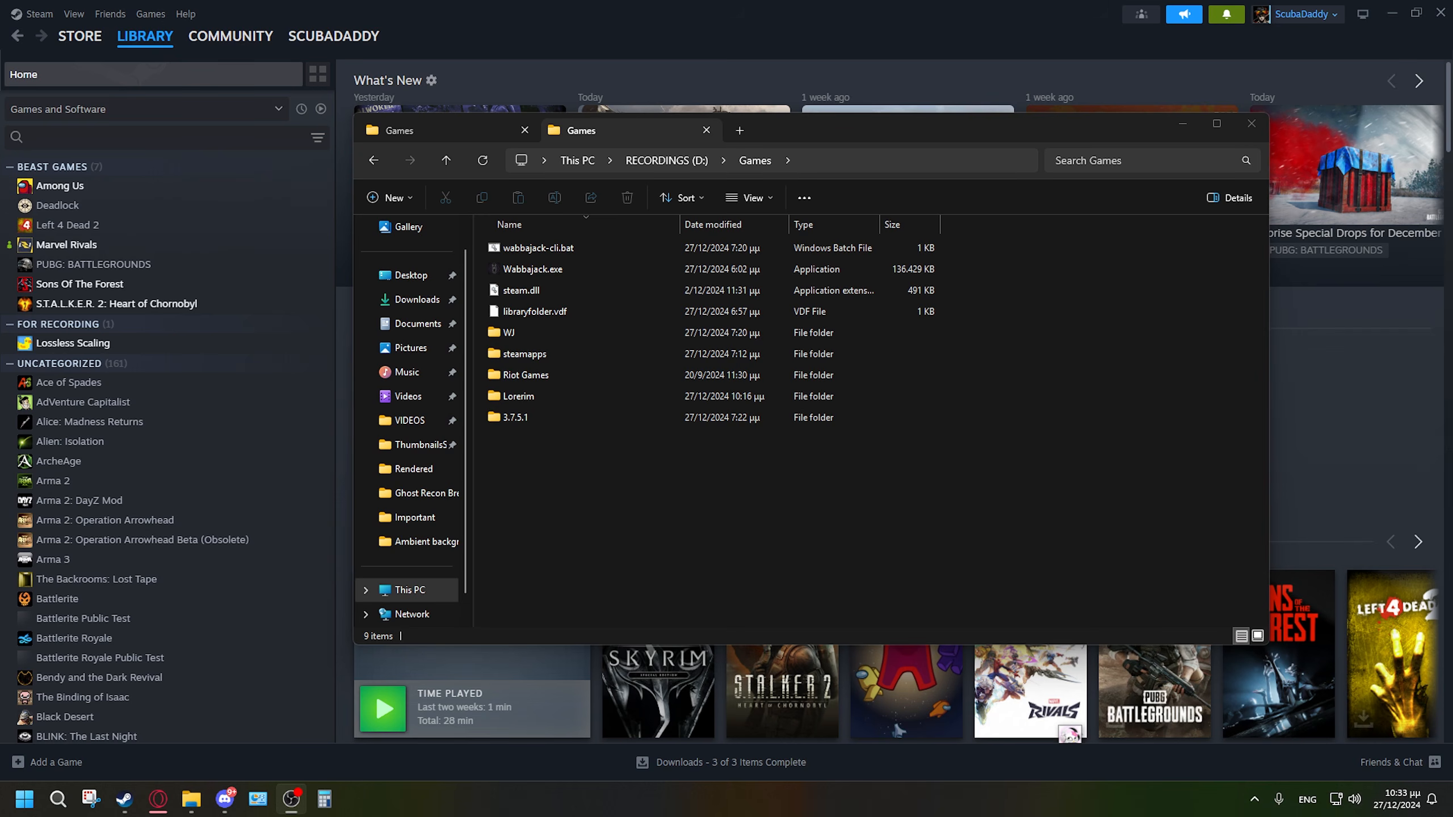
# Open the Lorerim folder in D:\Games, launch ModOrganizer.exe and associate Mod Organizer with nxm links.
pyautogui.click(758, 490)
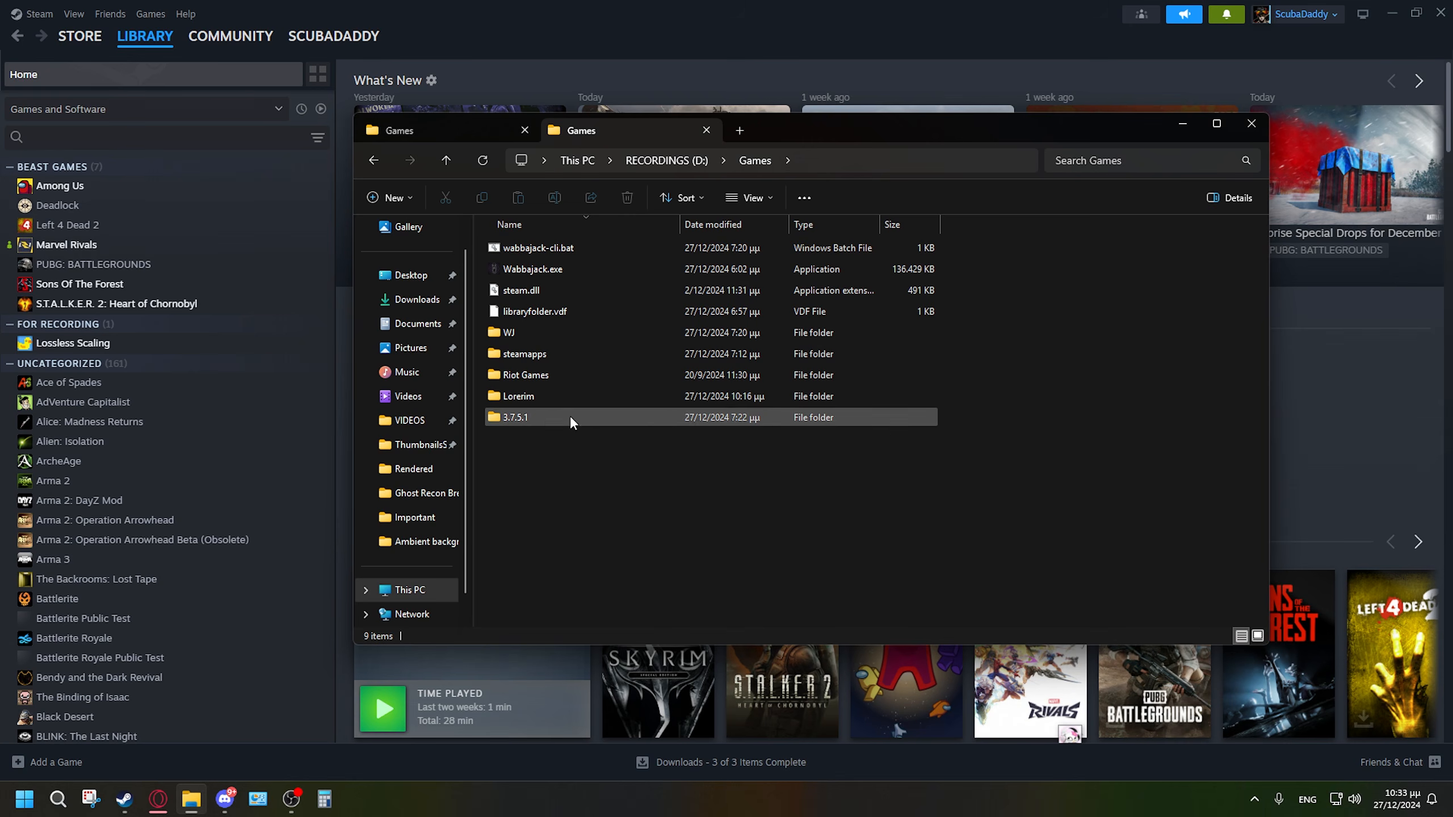
pyautogui.doubleClick(529, 398)
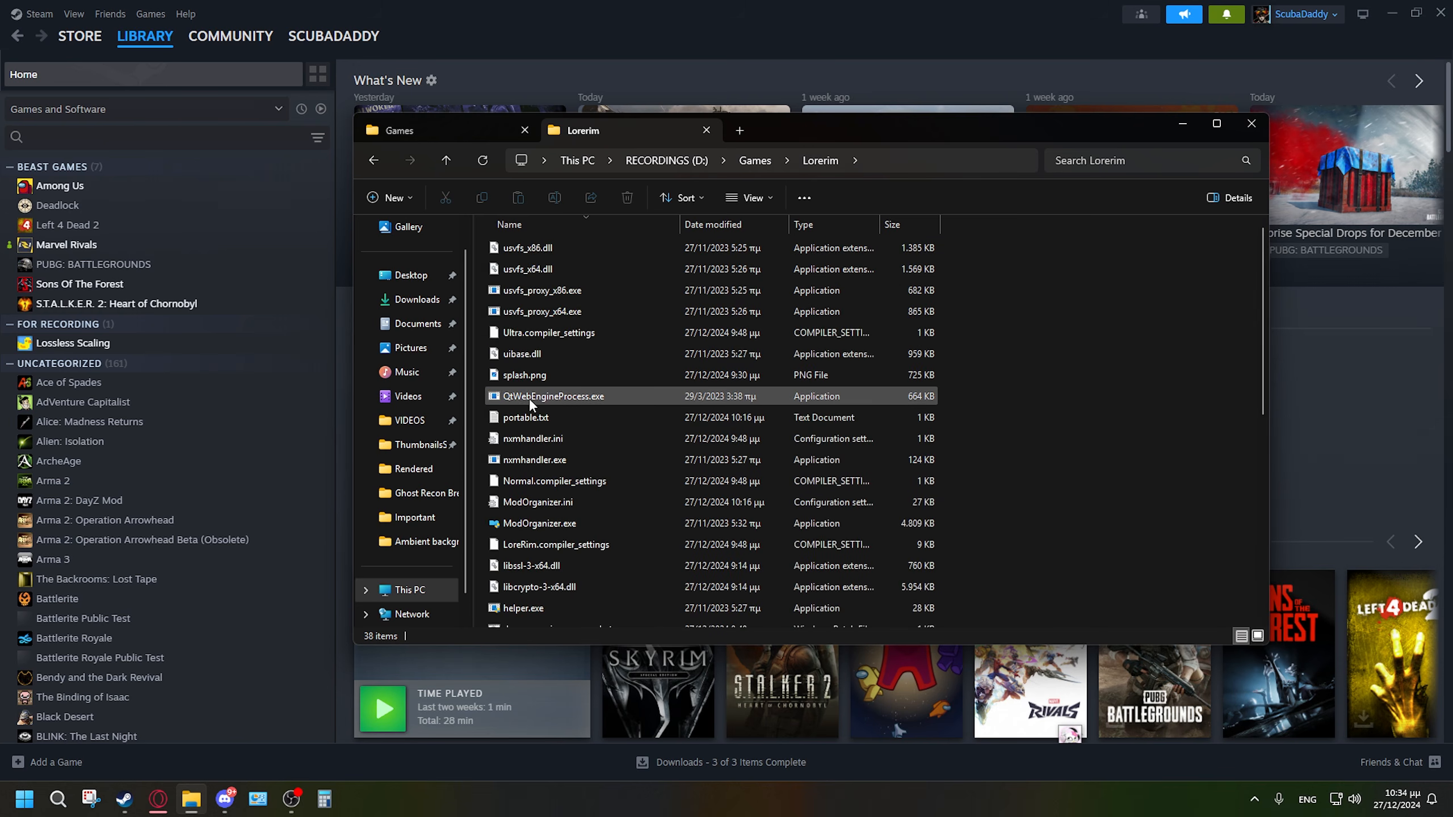
pyautogui.scroll(-5, 680, 484)
pyautogui.scroll(5, 667, 486)
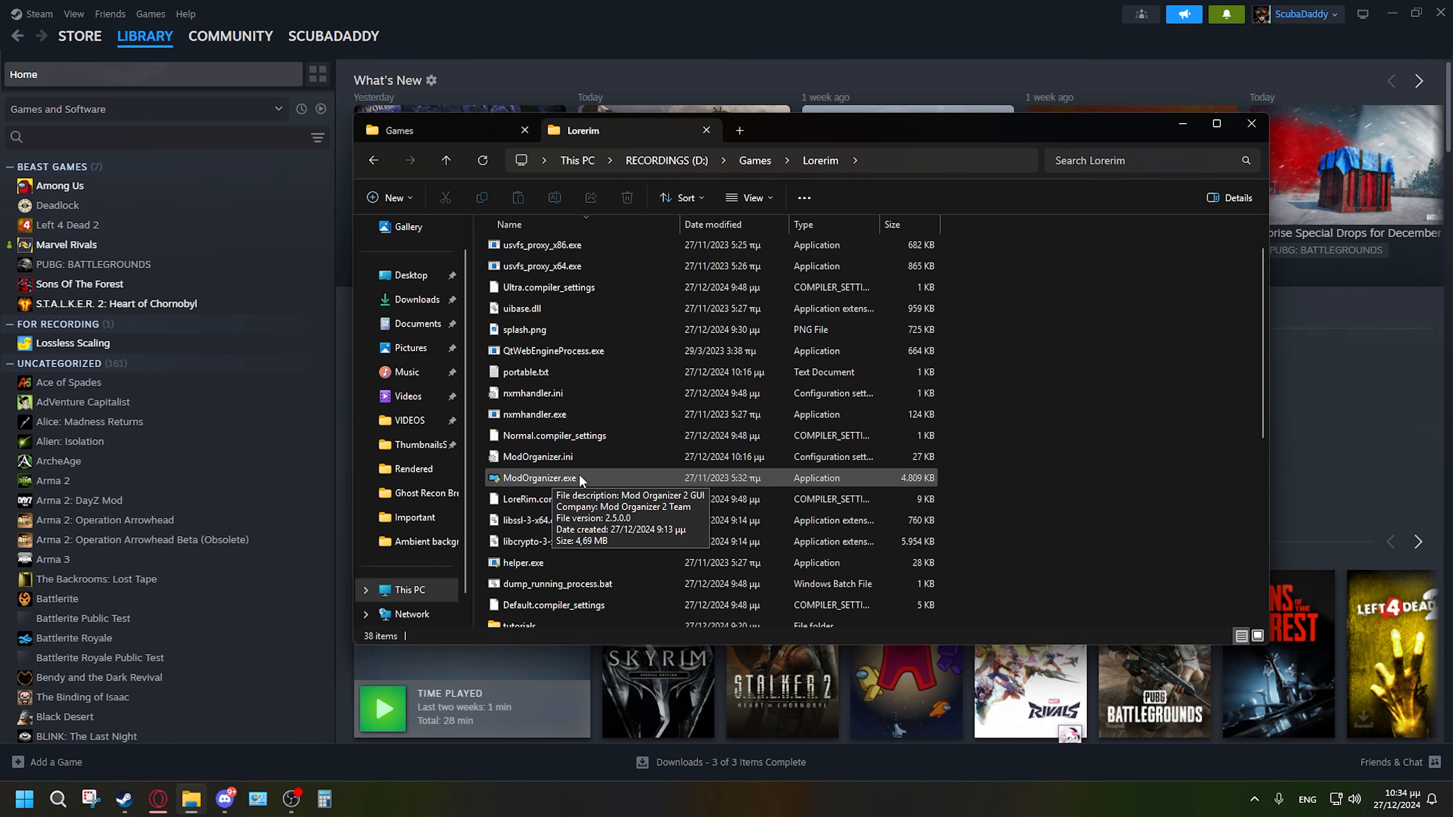
pyautogui.doubleClick(579, 479)
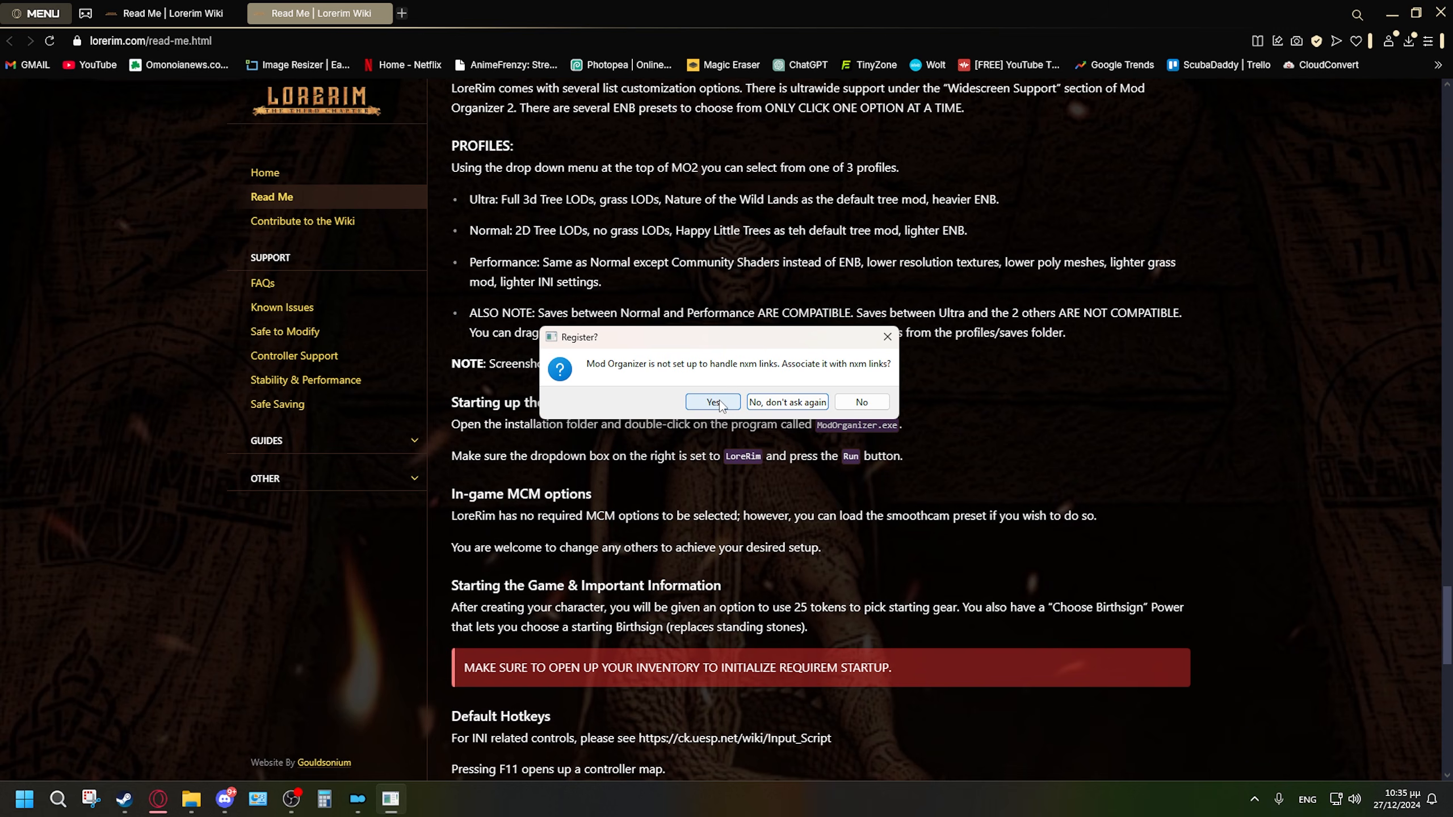
pyautogui.click(713, 402)
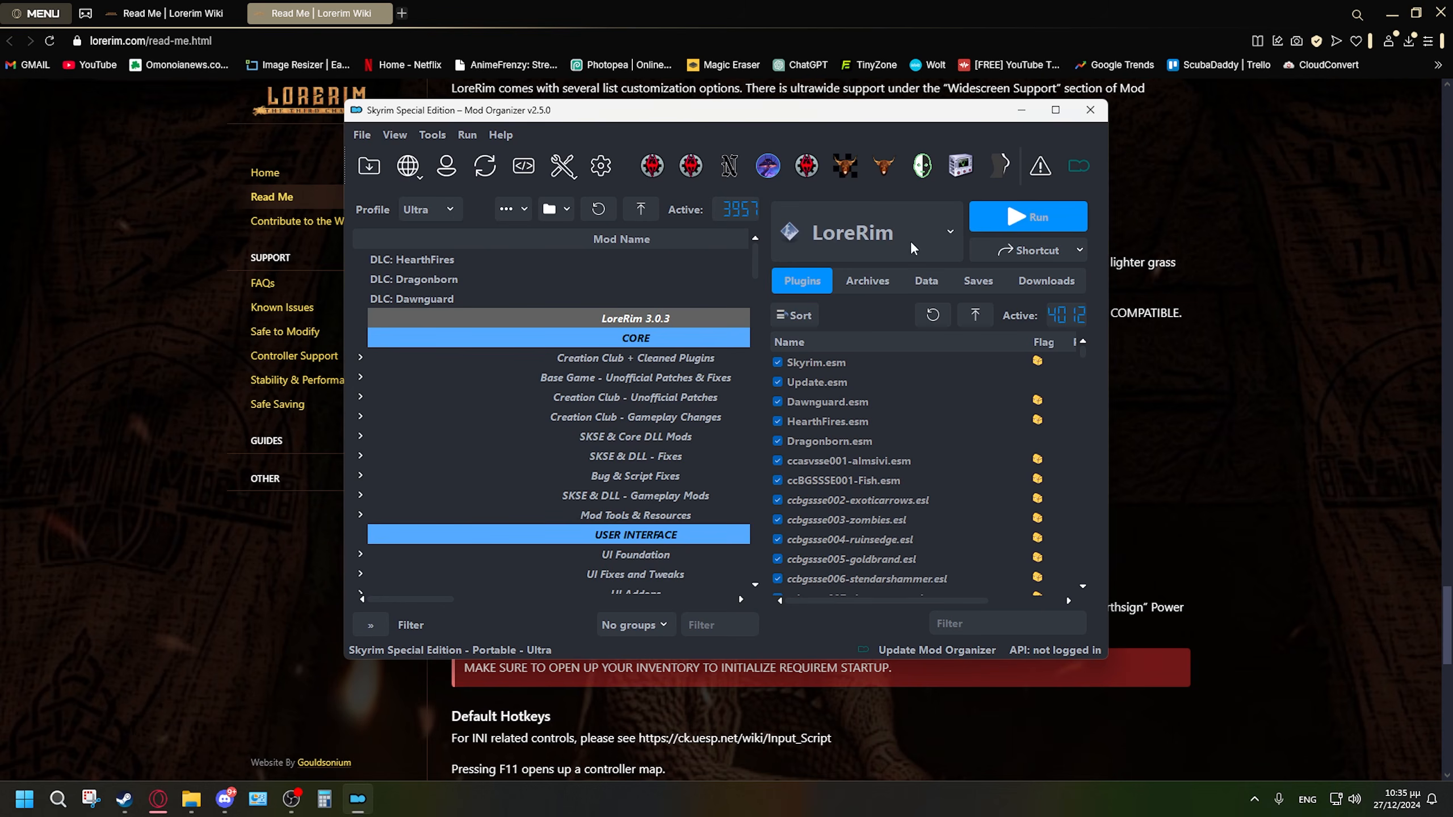
# Maximize Mod Organizer and switch the profile to Performance.
pyautogui.click(1054, 110)
pyautogui.click(136, 103)
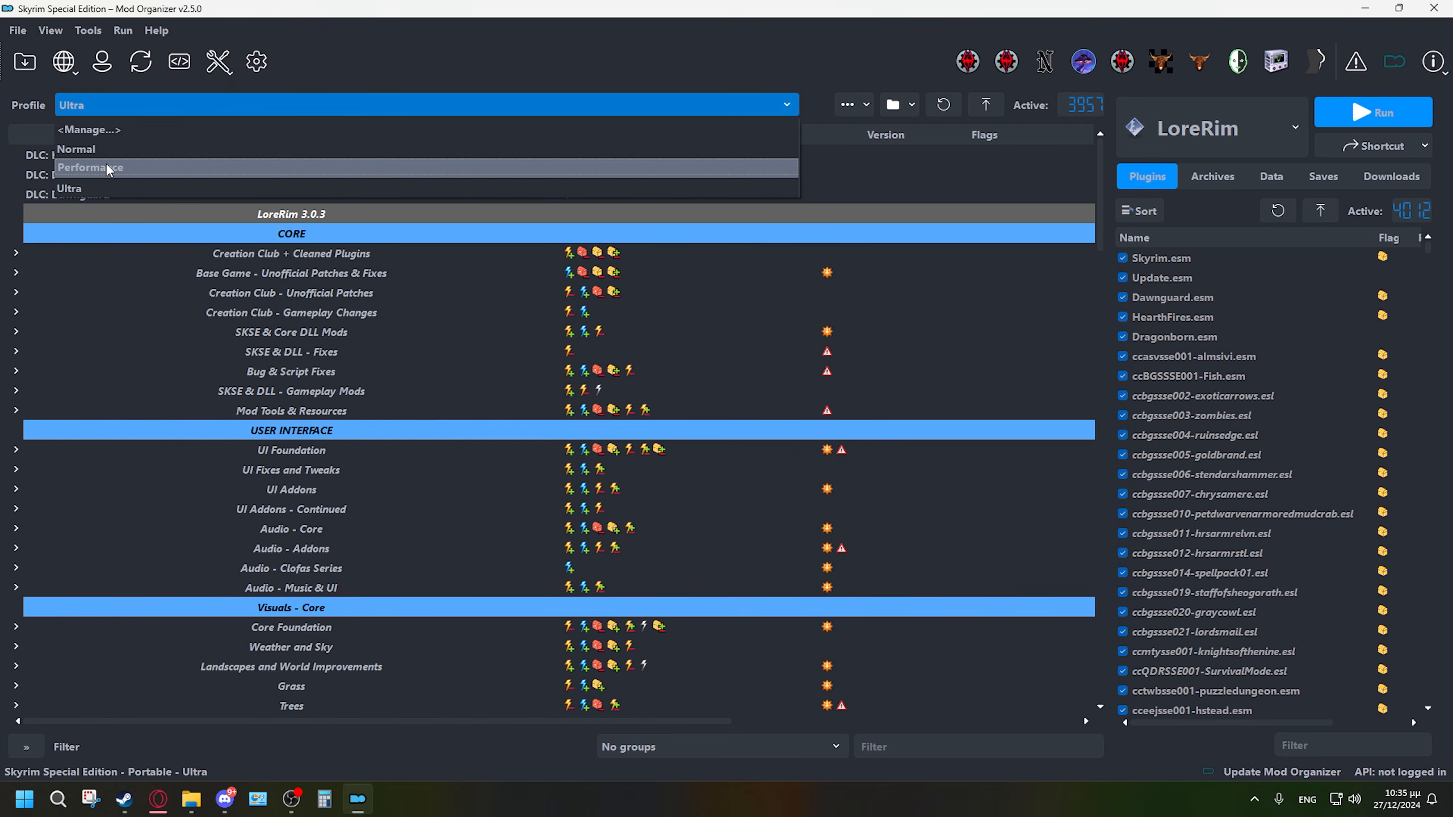
pyautogui.press('Escape')
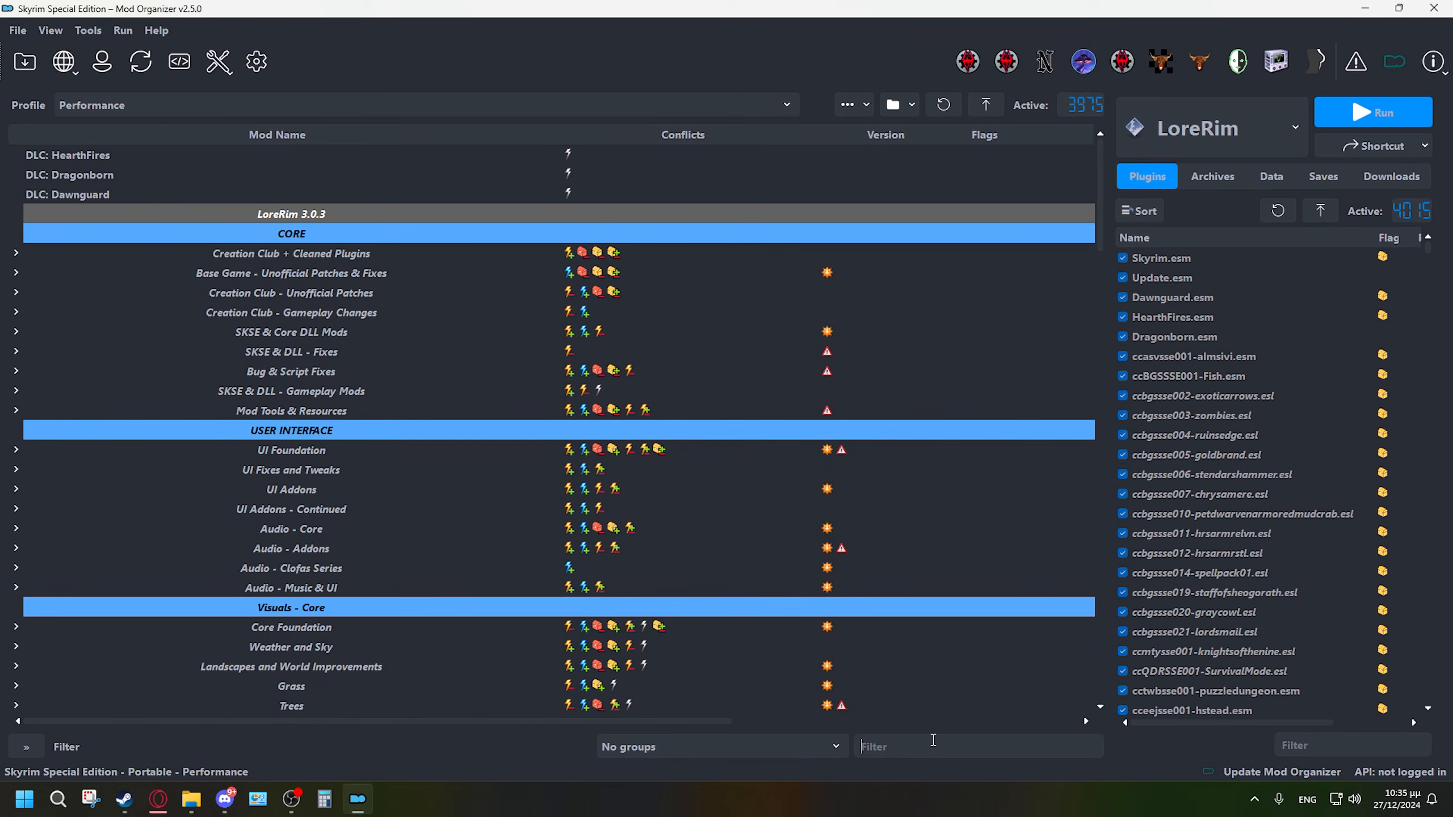
# Filter the mod list for DLAA, check the anti-aliasing mod, clear the filter and review the optional sections ending the list.
pyautogui.write('DLAA')
pyautogui.click(17, 156)
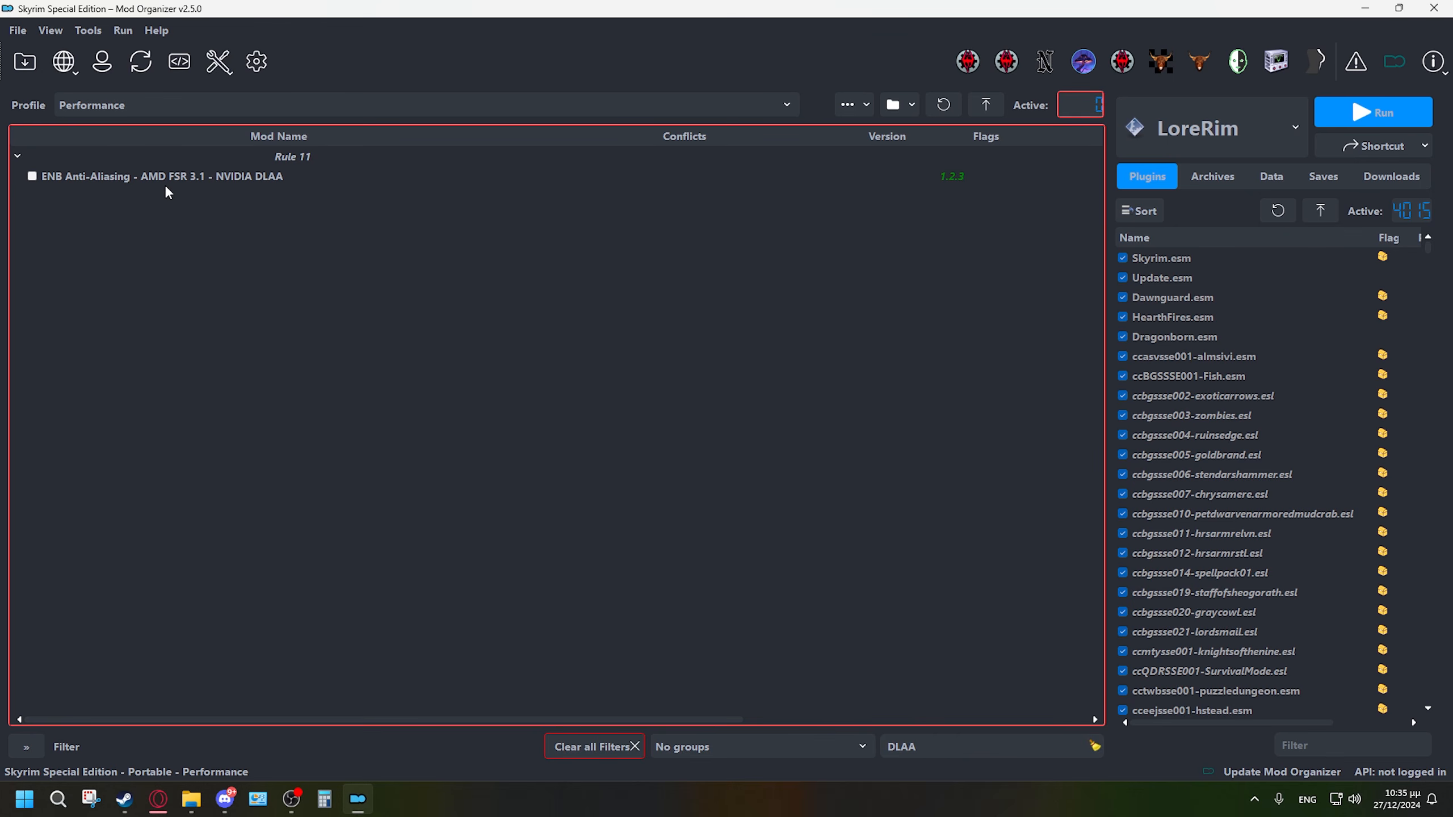
pyautogui.click(1094, 746)
pyautogui.scroll(-20, 330, 334)
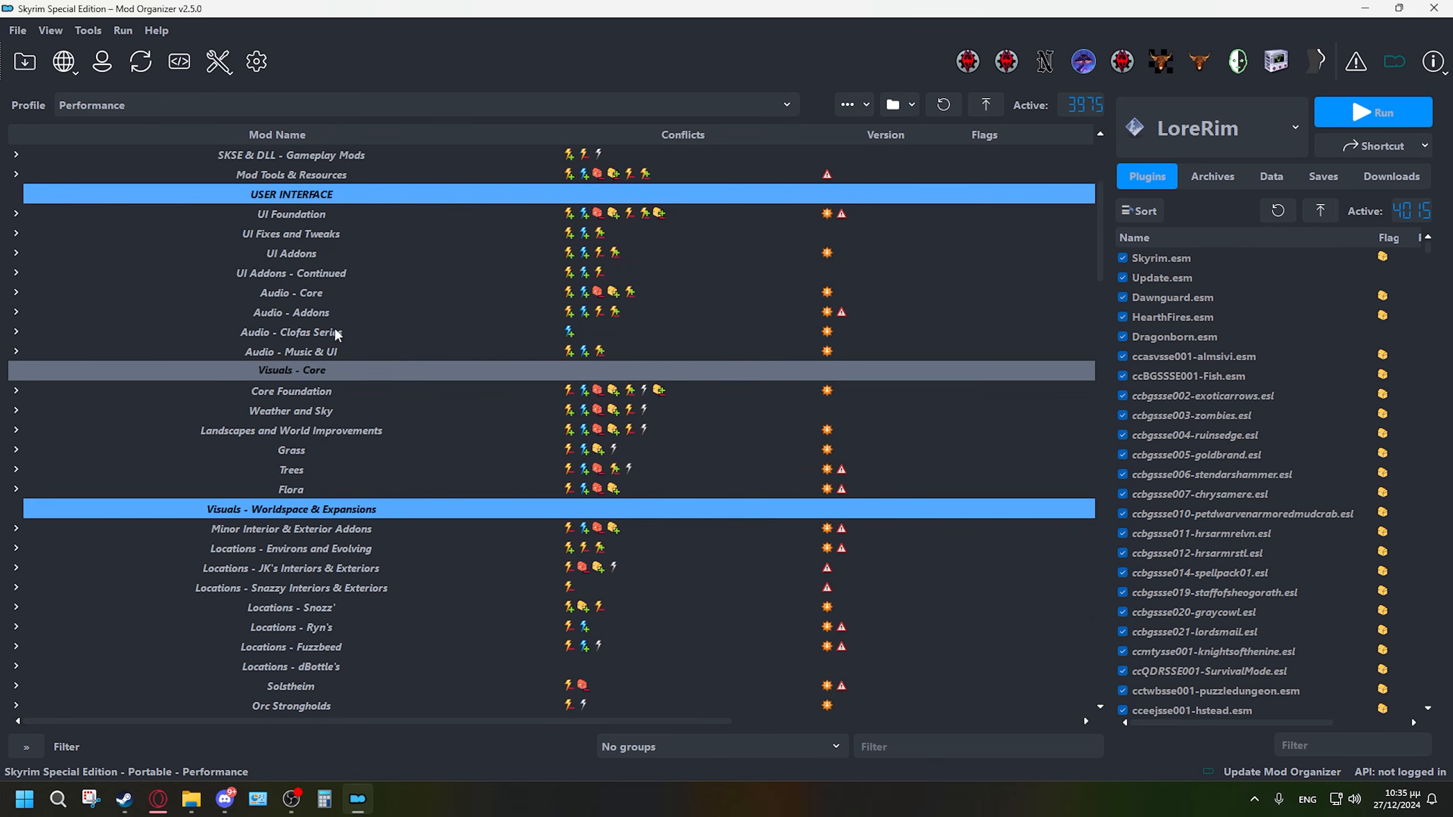
pyautogui.scroll(-6, 719, 281)
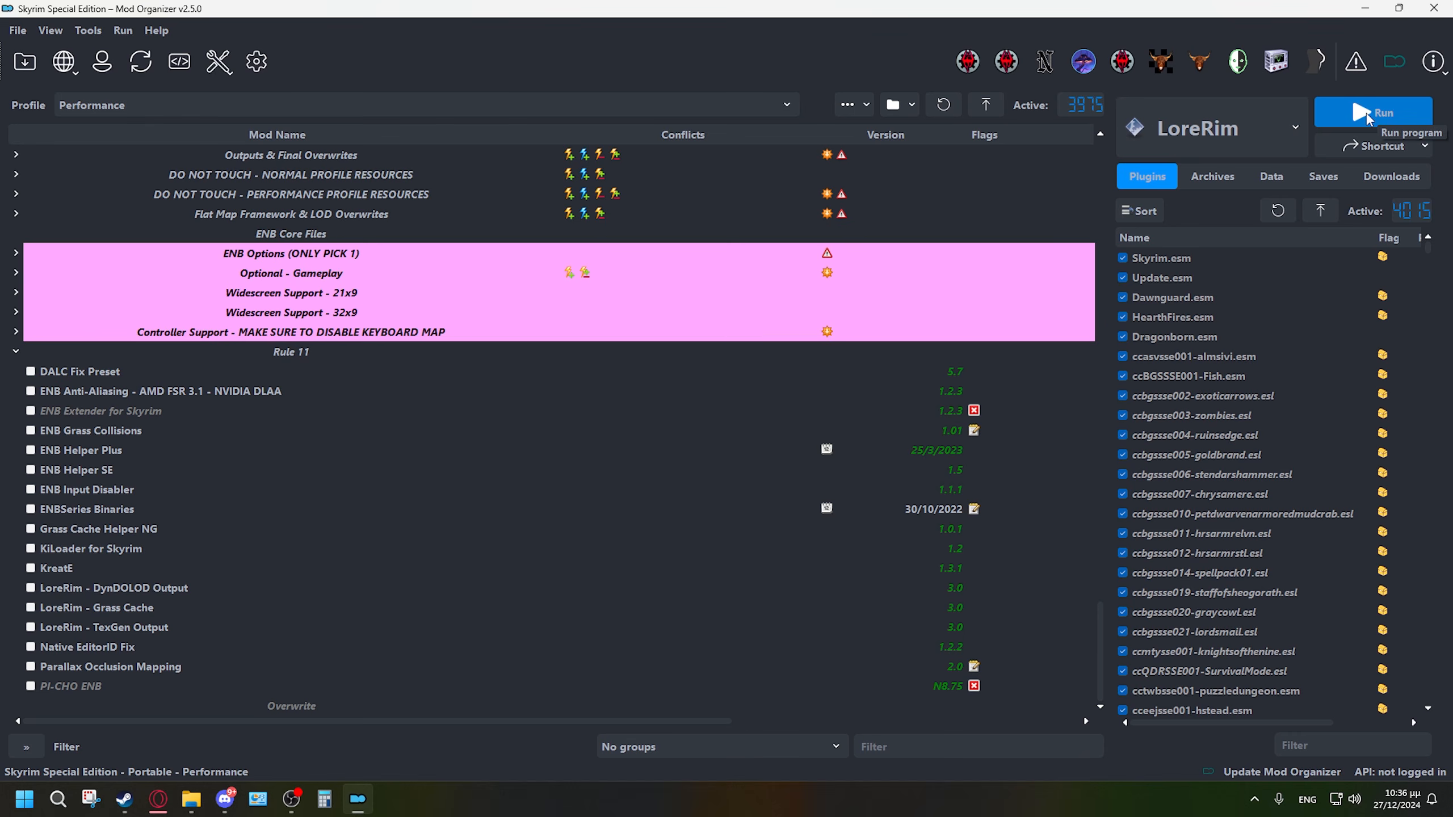
# Switch to the LoreRim Read Me in the browser and highlight the instructions under "Starting up the list".
pyautogui.click(172, 799)
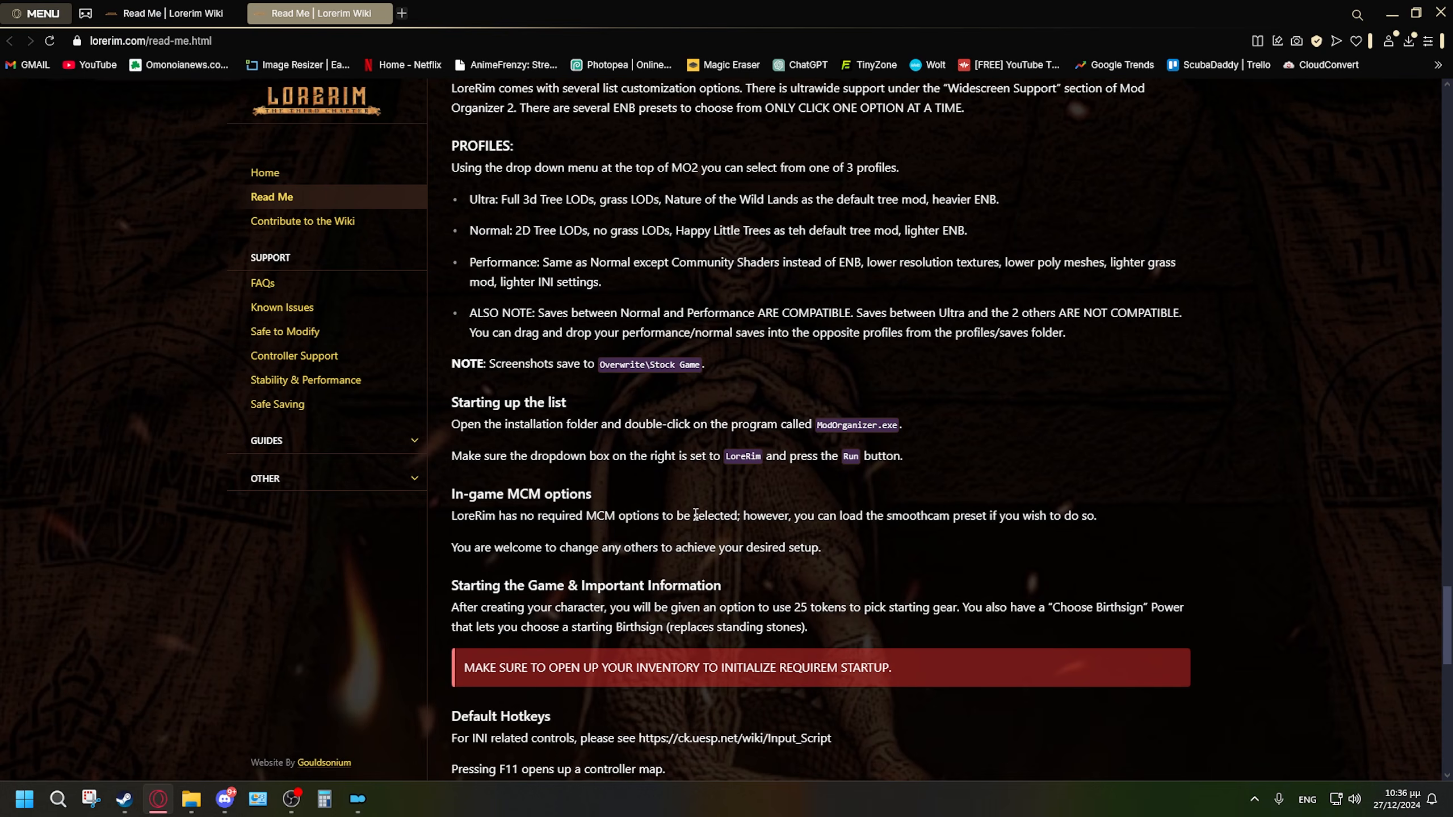
pyautogui.scroll(-3, 647, 511)
pyautogui.scroll(5, 543, 401)
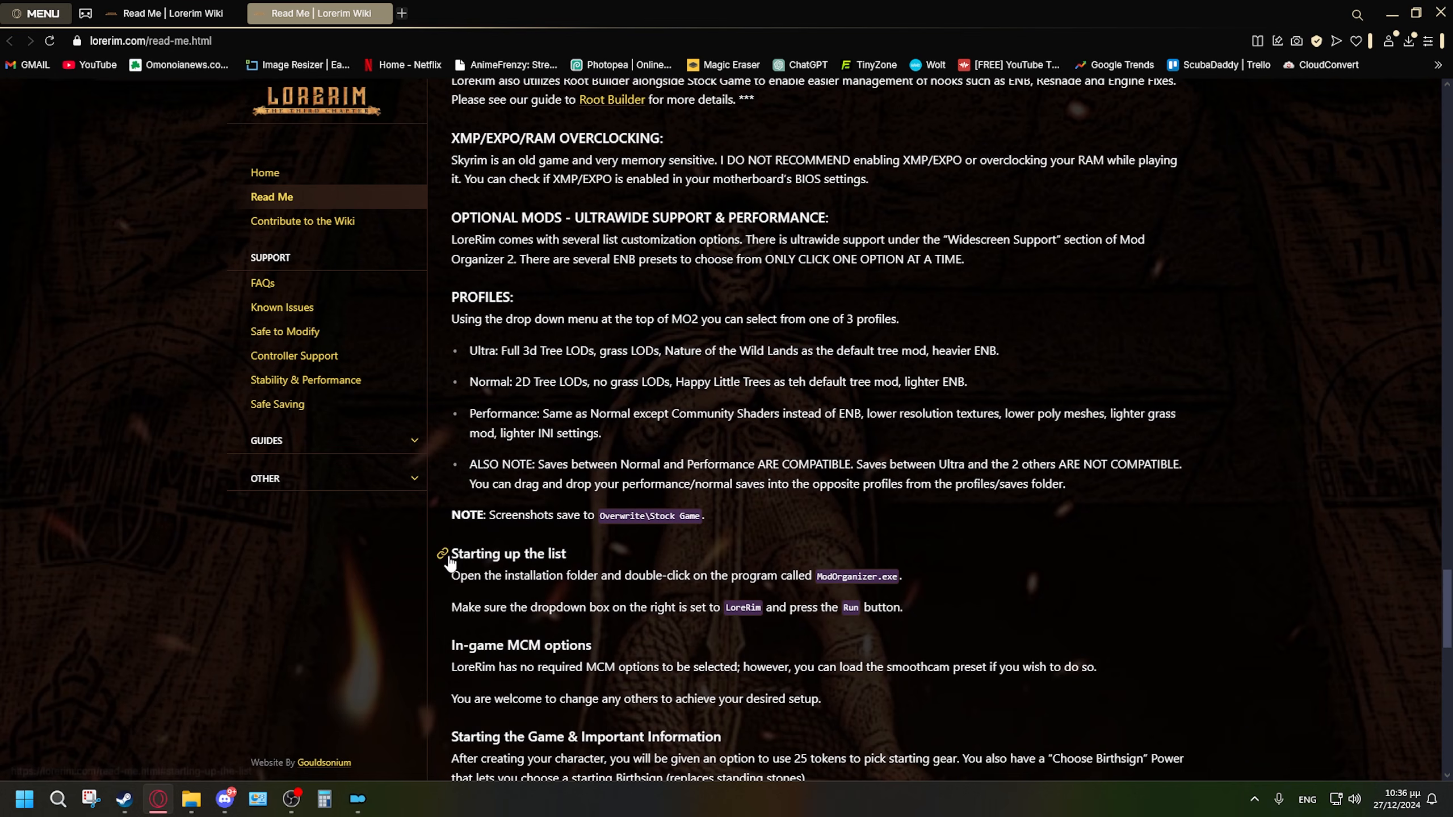
pyautogui.scroll(-3, 490, 572)
pyautogui.moveTo(452, 349); pyautogui.dragTo(911, 352)
pyautogui.moveTo(453, 381); pyautogui.dragTo(909, 382)
pyautogui.click(897, 410)
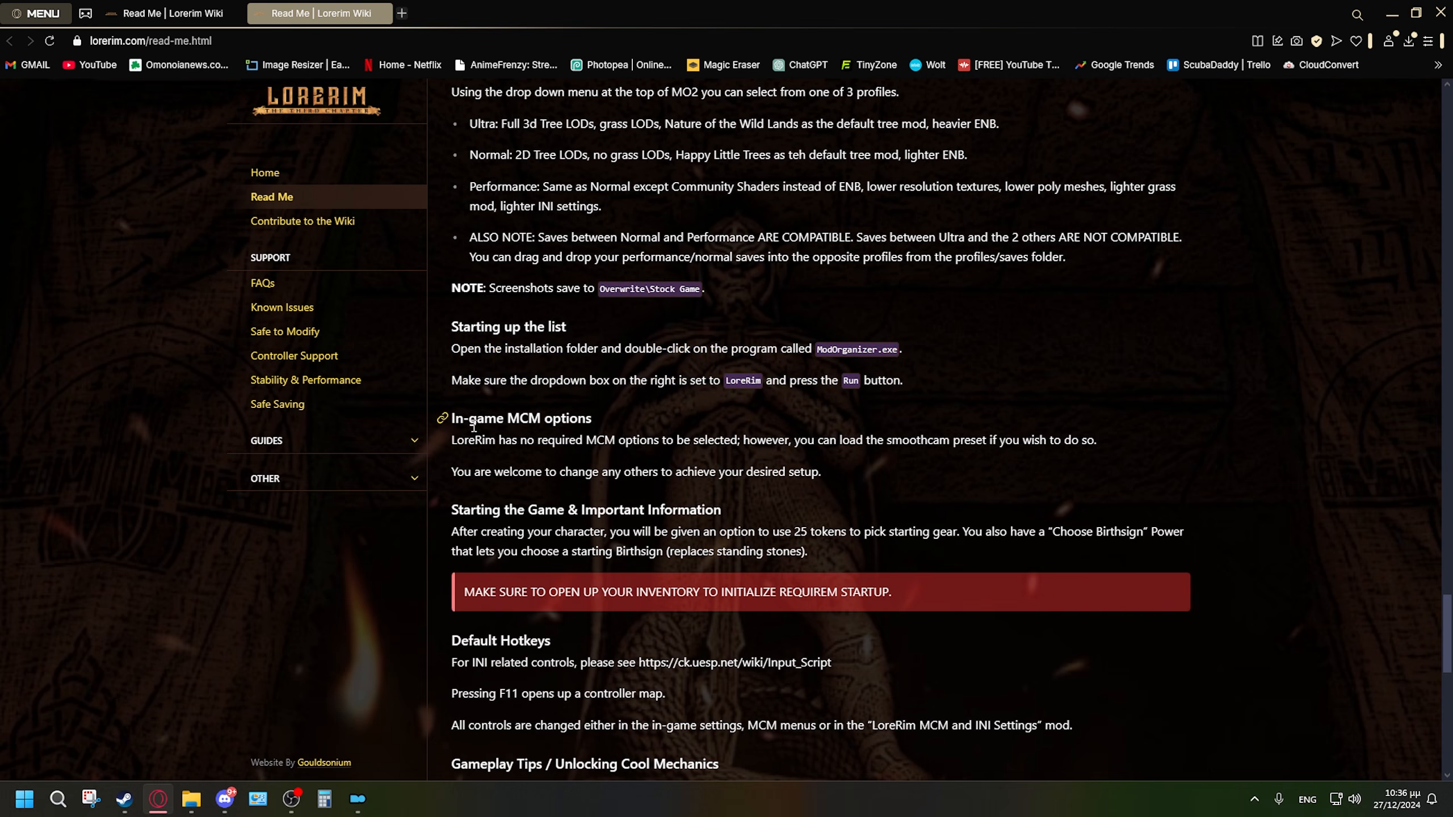
# Read the remaining Read Me sections on hotkeys, gameplay tips, known crashes, and updating or removing the modlist.
pyautogui.scroll(-4, 809, 567)
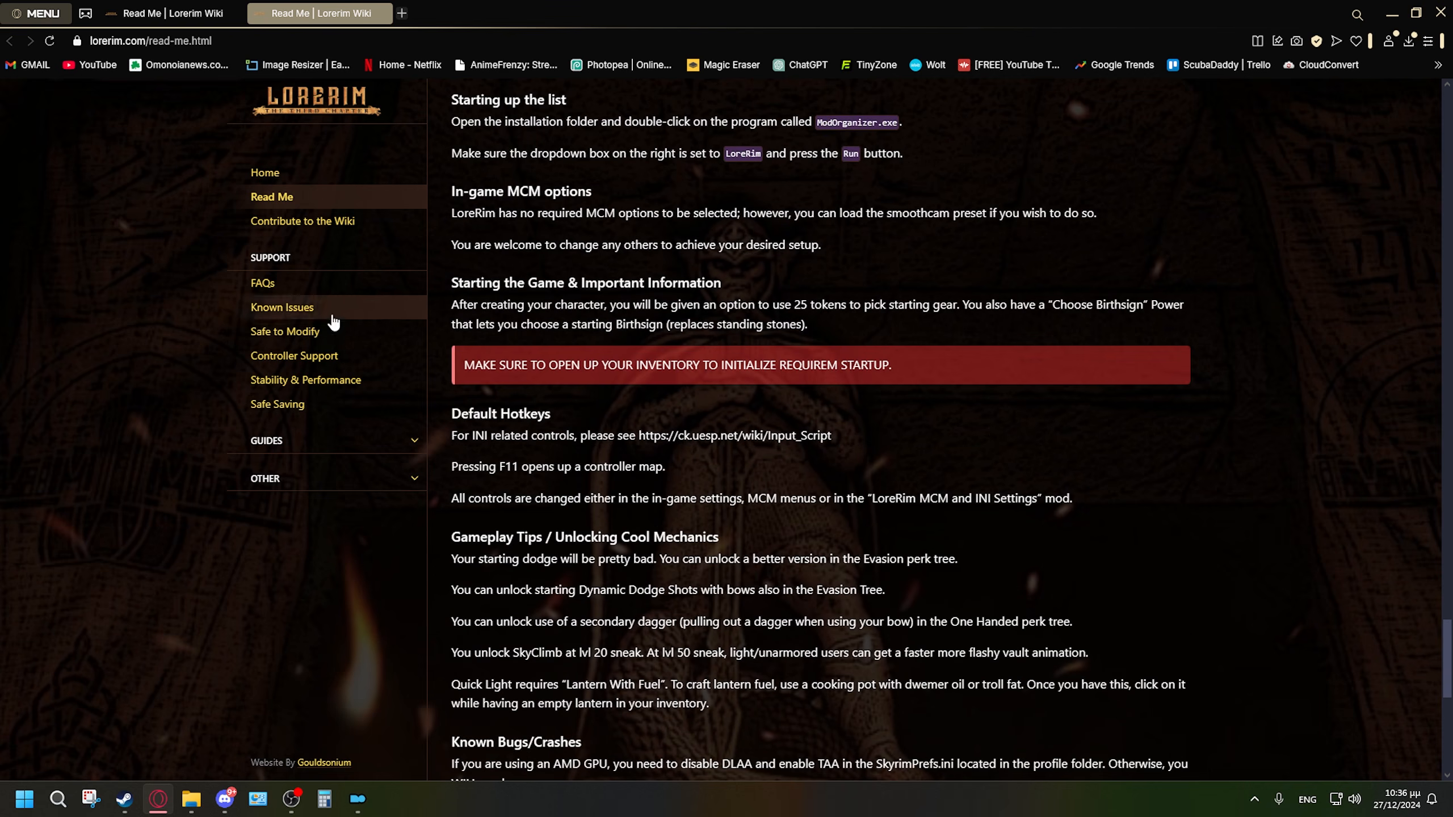
pyautogui.scroll(-4, 783, 475)
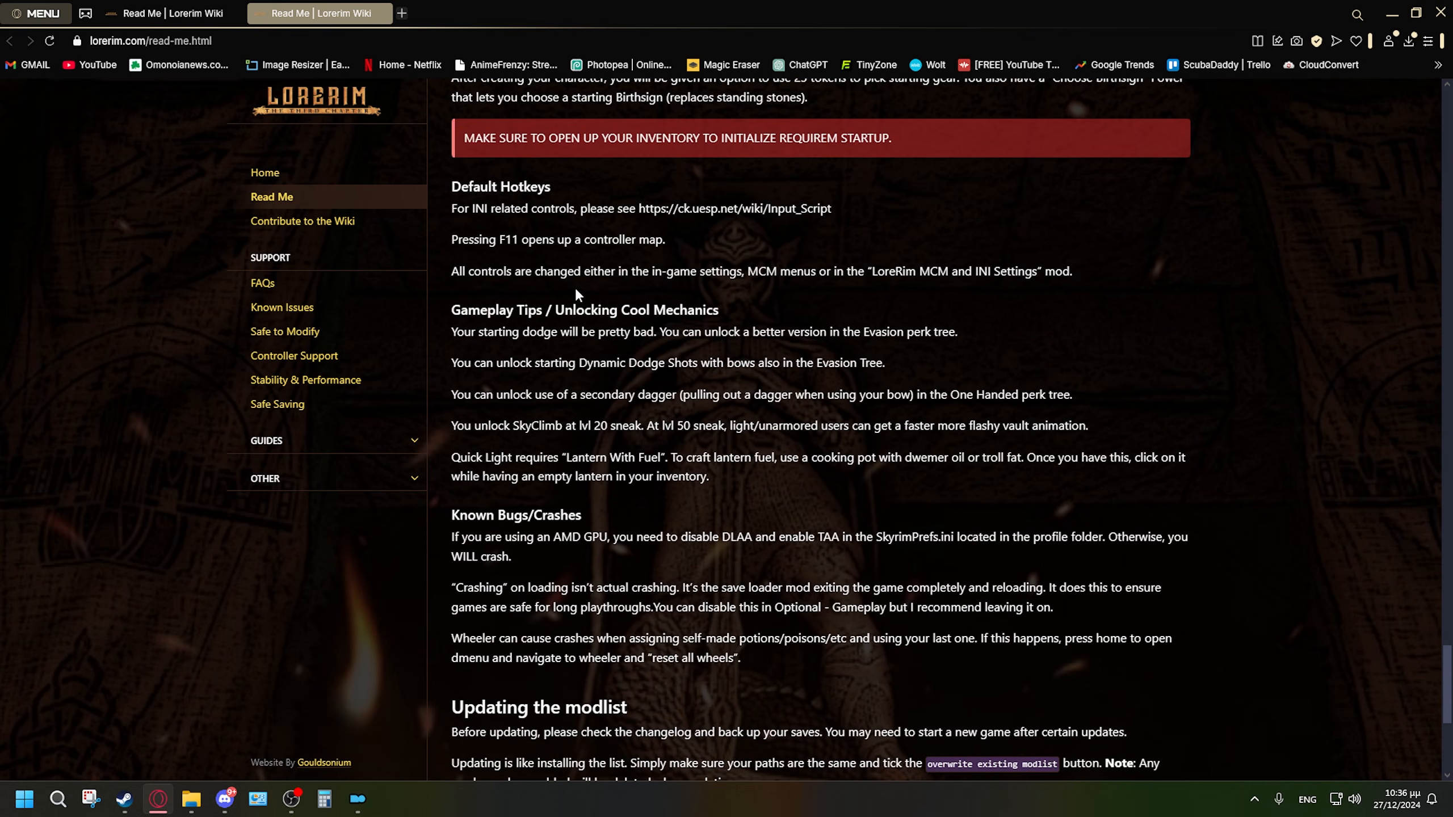
pyautogui.scroll(-7, 663, 335)
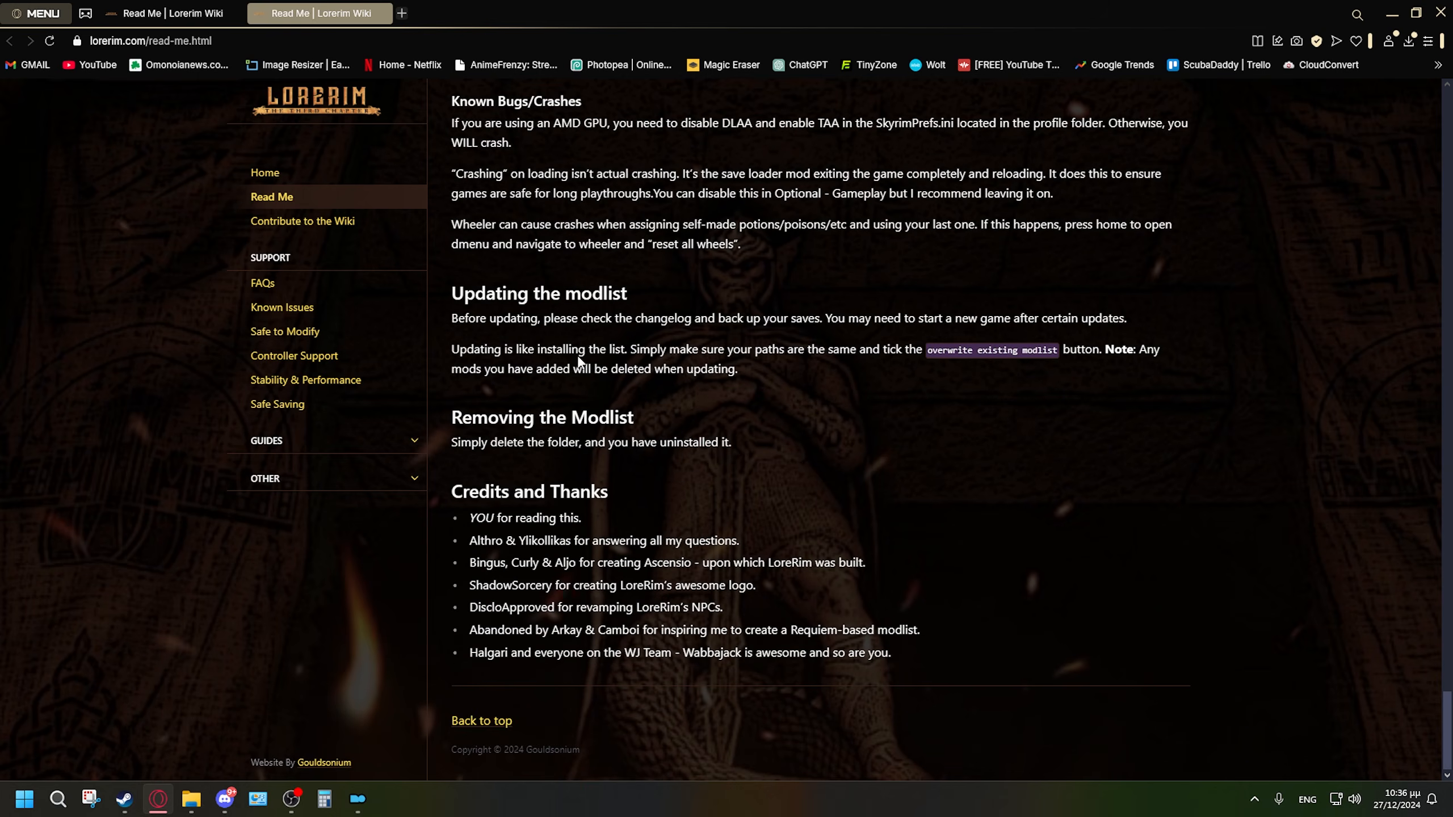
pyautogui.scroll(8, 662, 344)
# Switch back to Mod Organizer, run the LoreRim executable and start a new game.
pyautogui.click(358, 799)
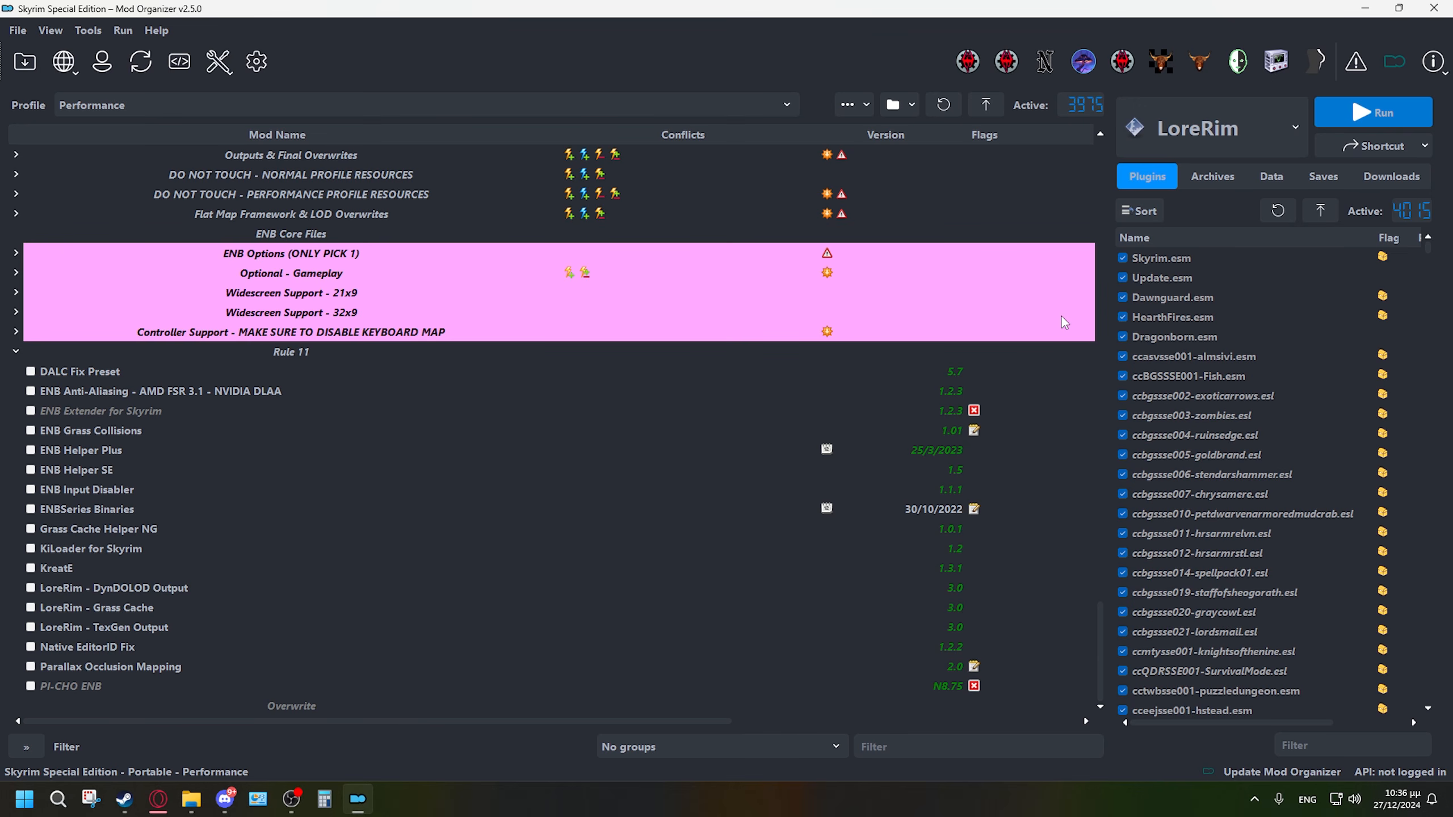
pyautogui.click(1373, 112)
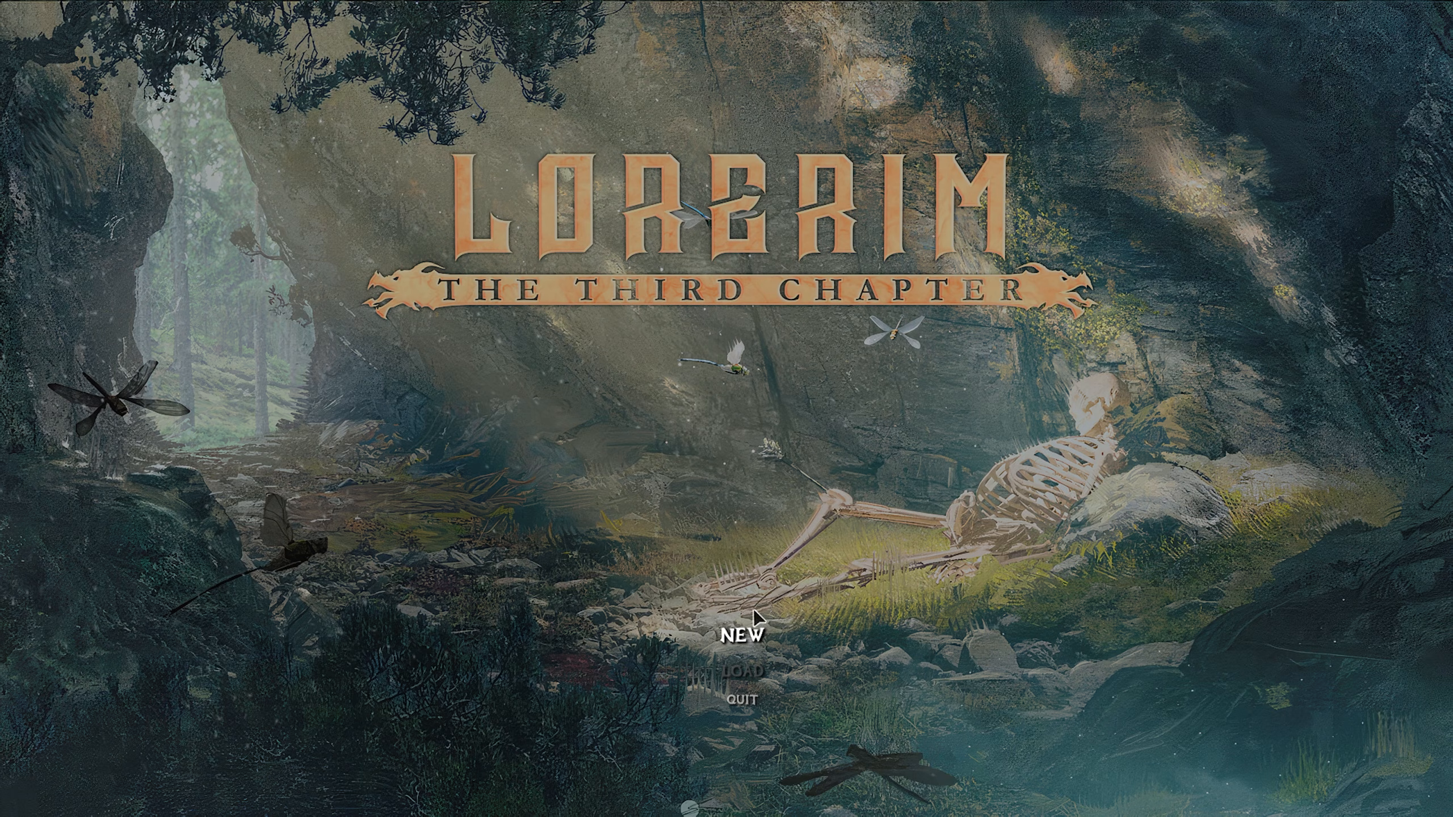
pyautogui.click(753, 636)
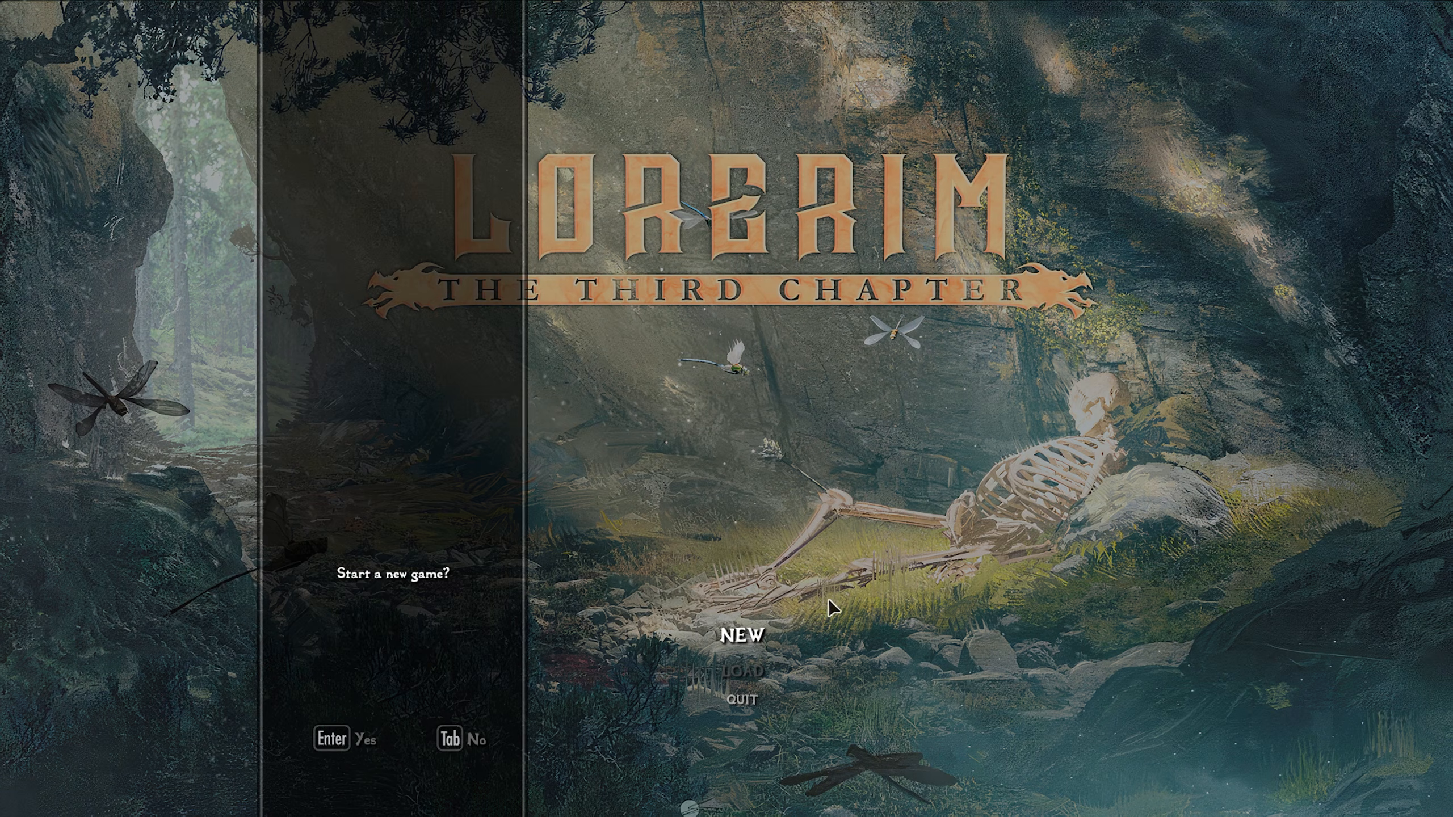
pyautogui.click(366, 742)
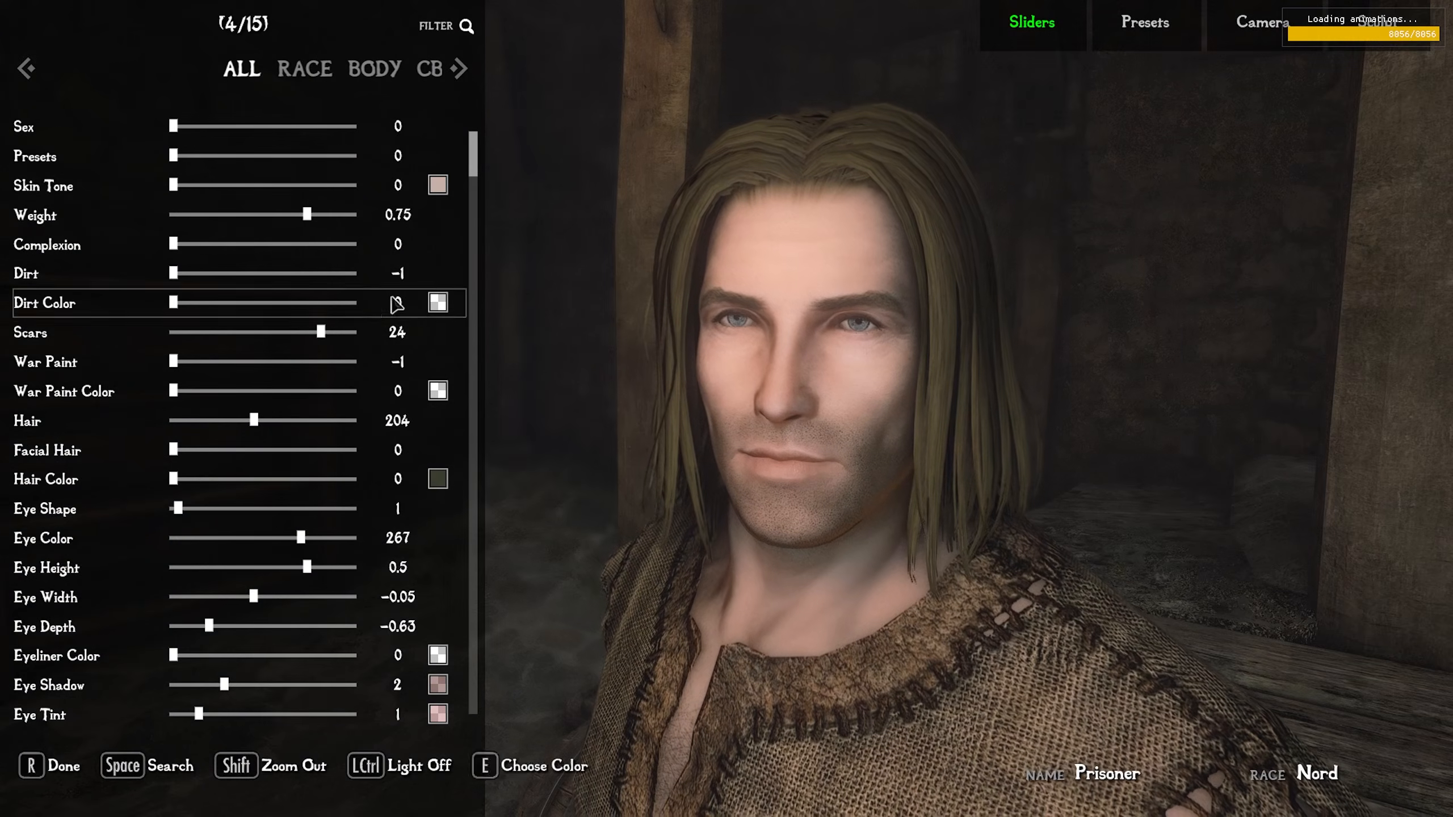
# Look through the race list, finish character creation with the Nord and accept the name Prisoner.
pyautogui.click(303, 69)
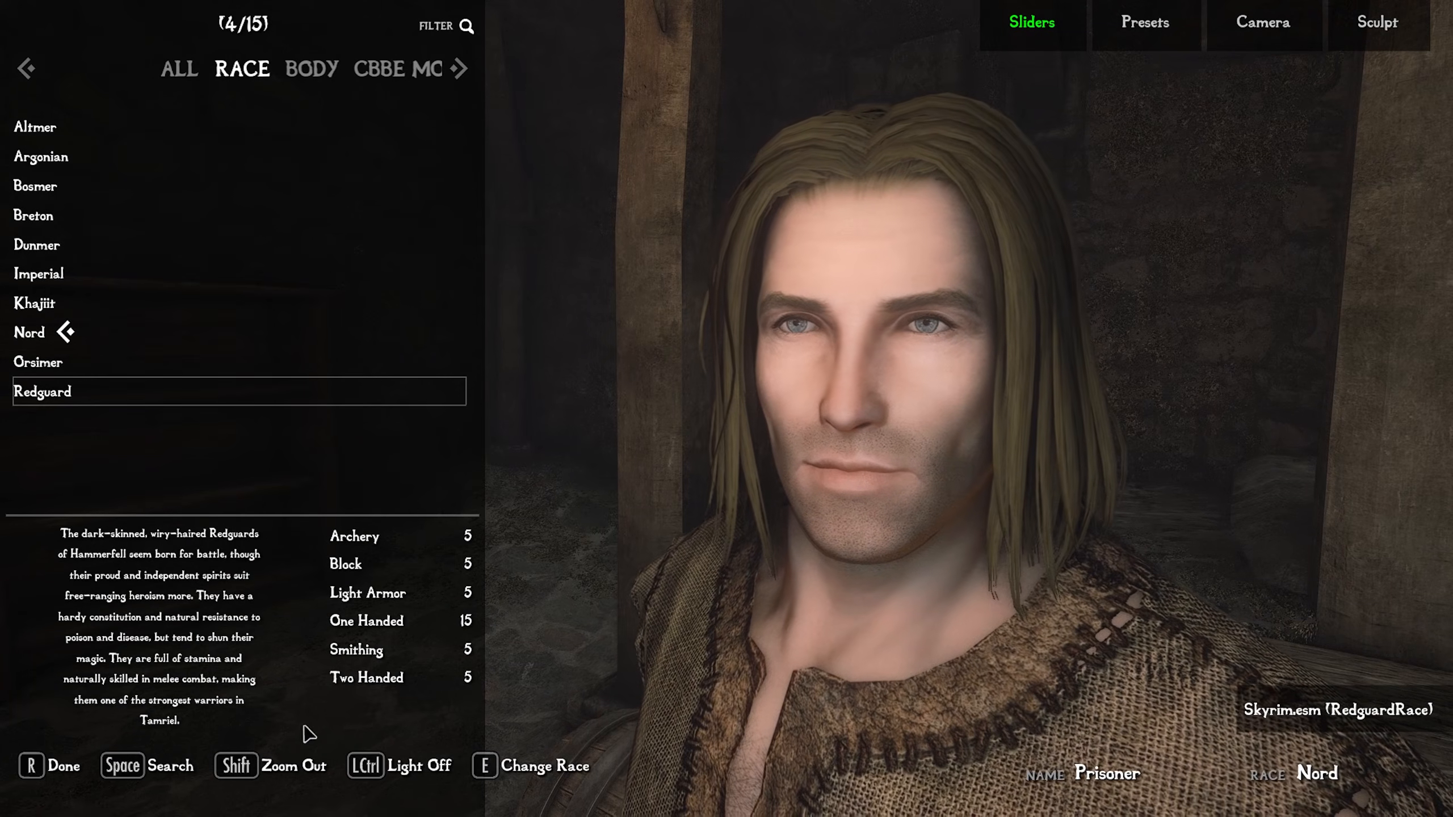
pyautogui.press('r')
pyautogui.click(657, 461)
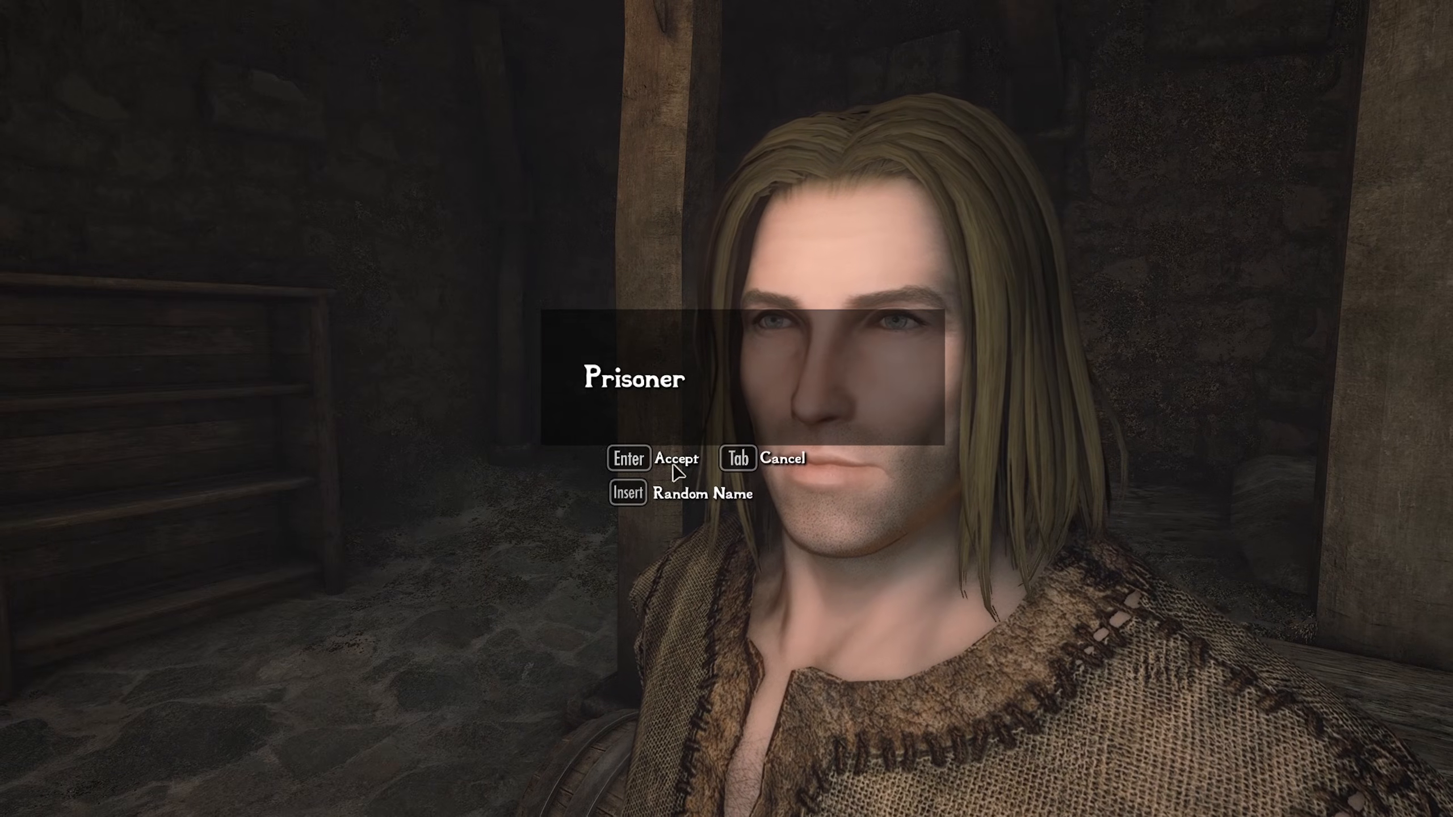
pyautogui.click(664, 462)
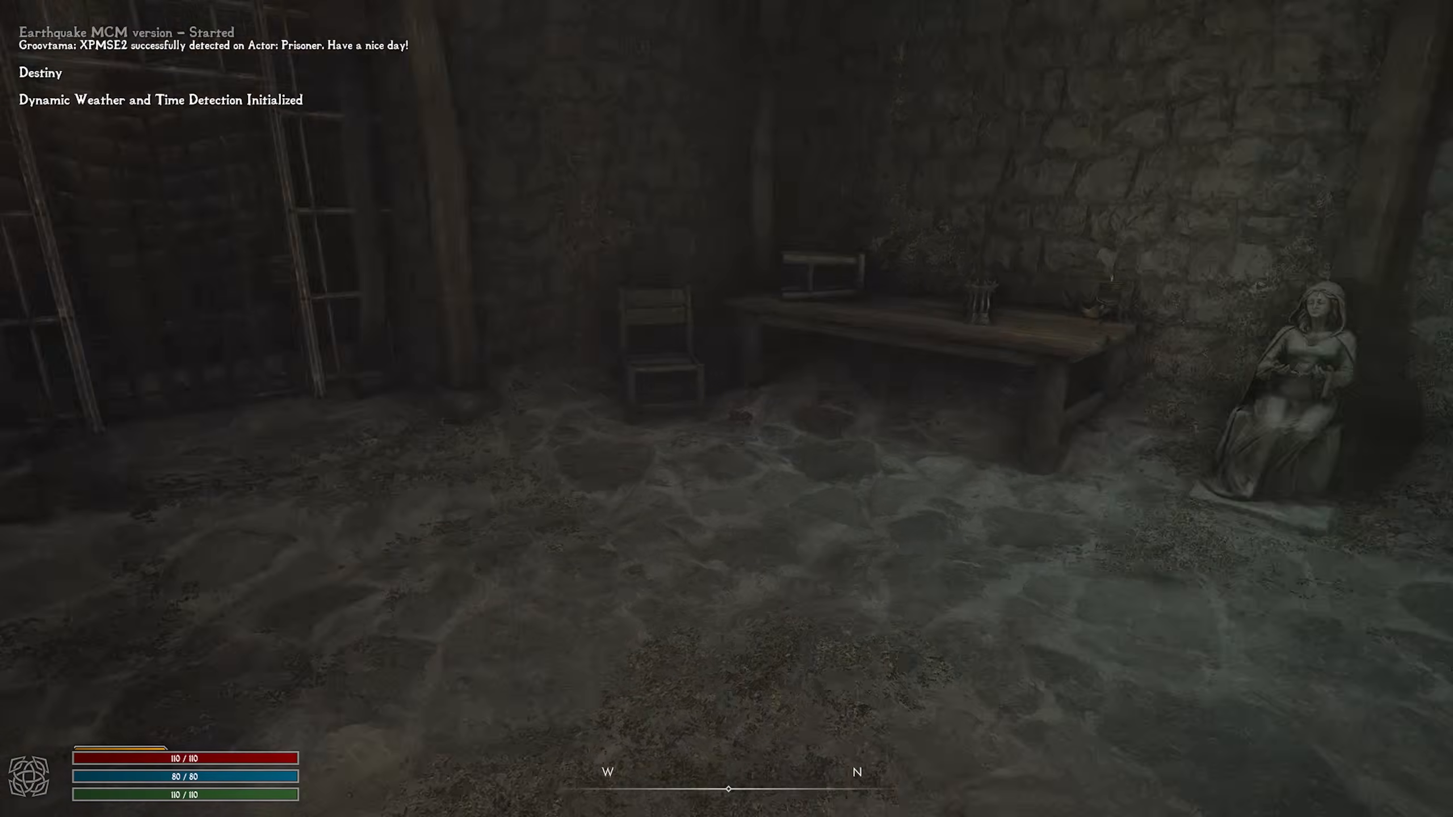
pyautogui.press('w')
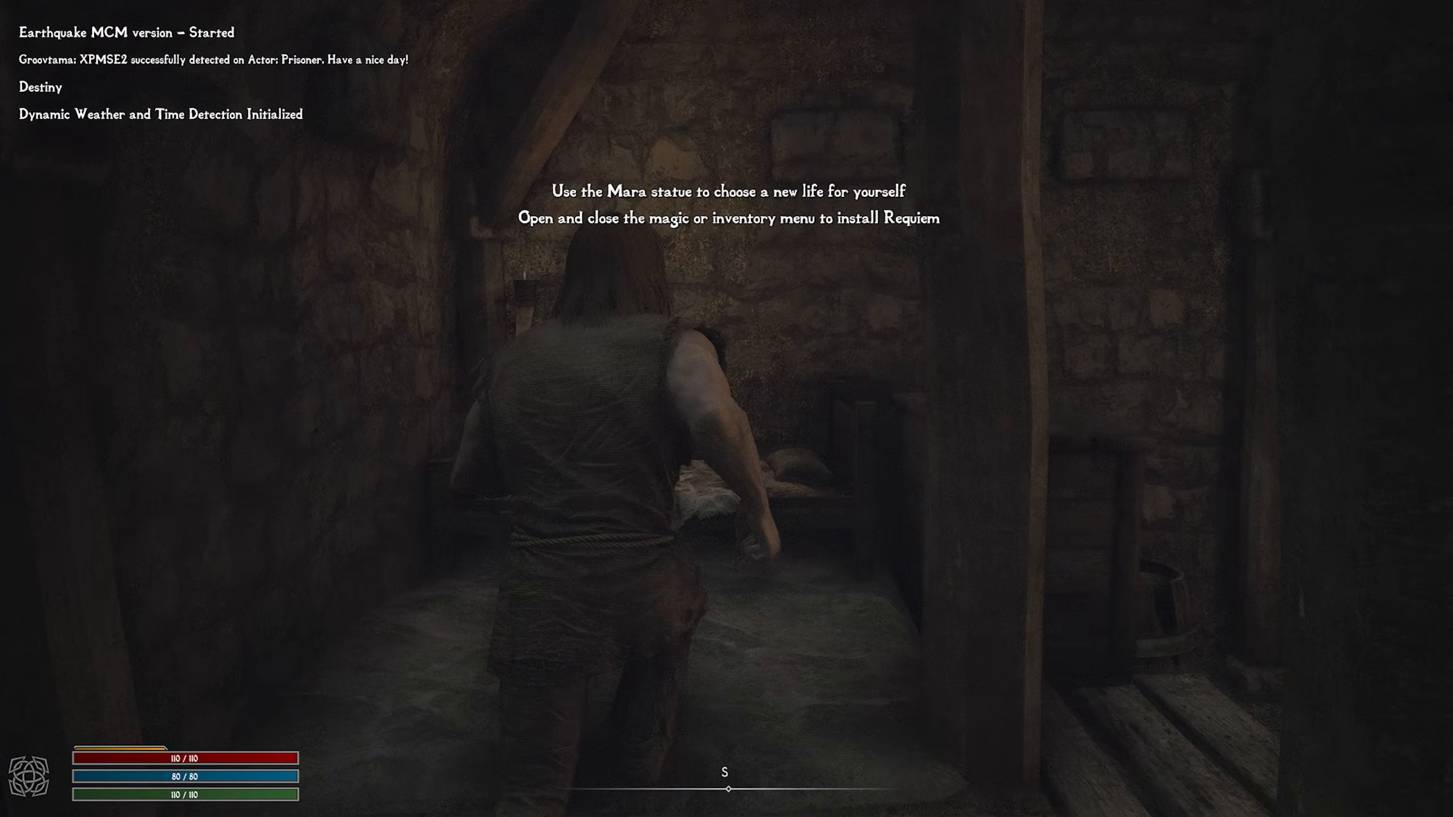
pyautogui.press('w')
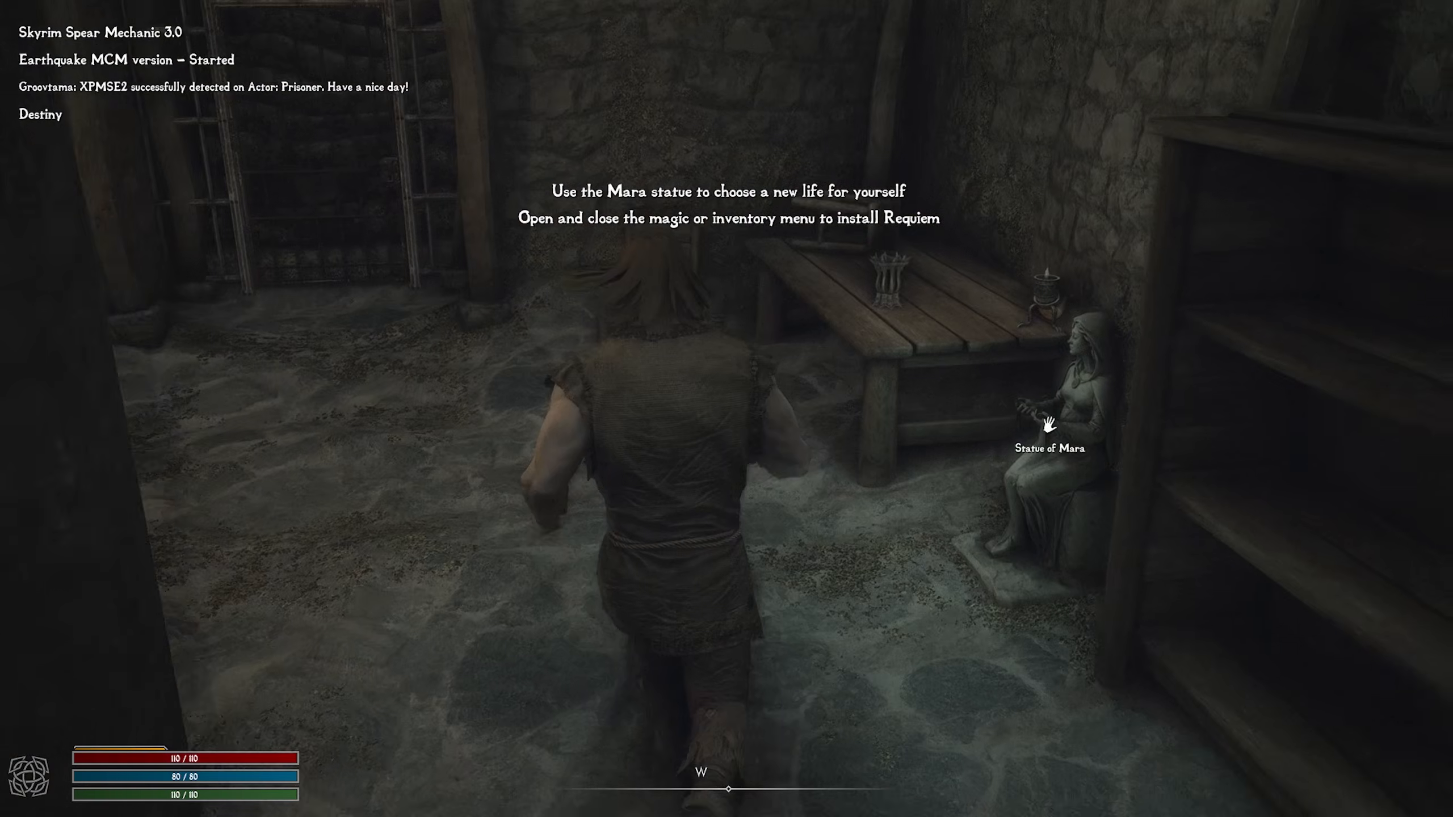
pyautogui.press('w')
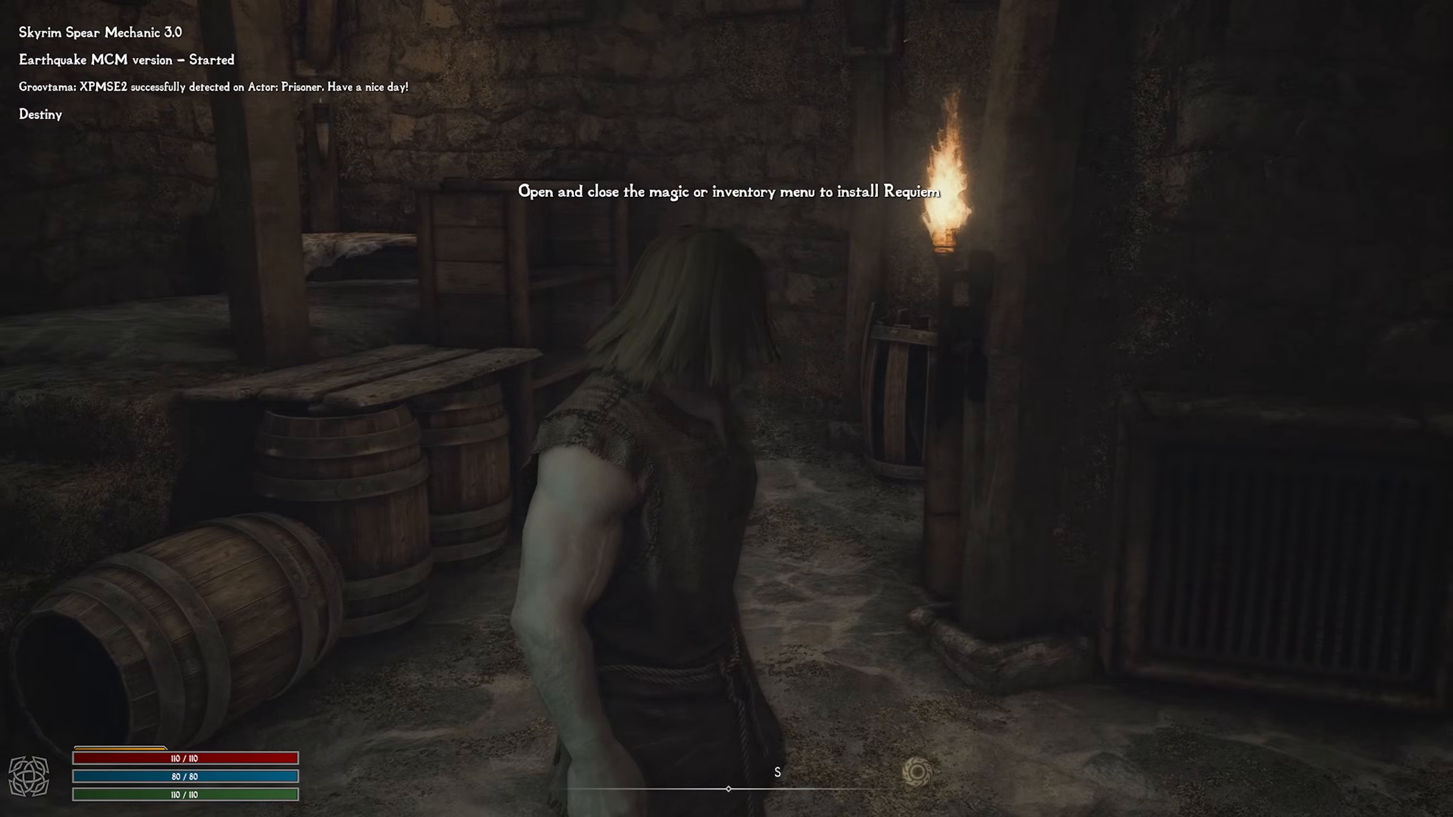
pyautogui.press('w')
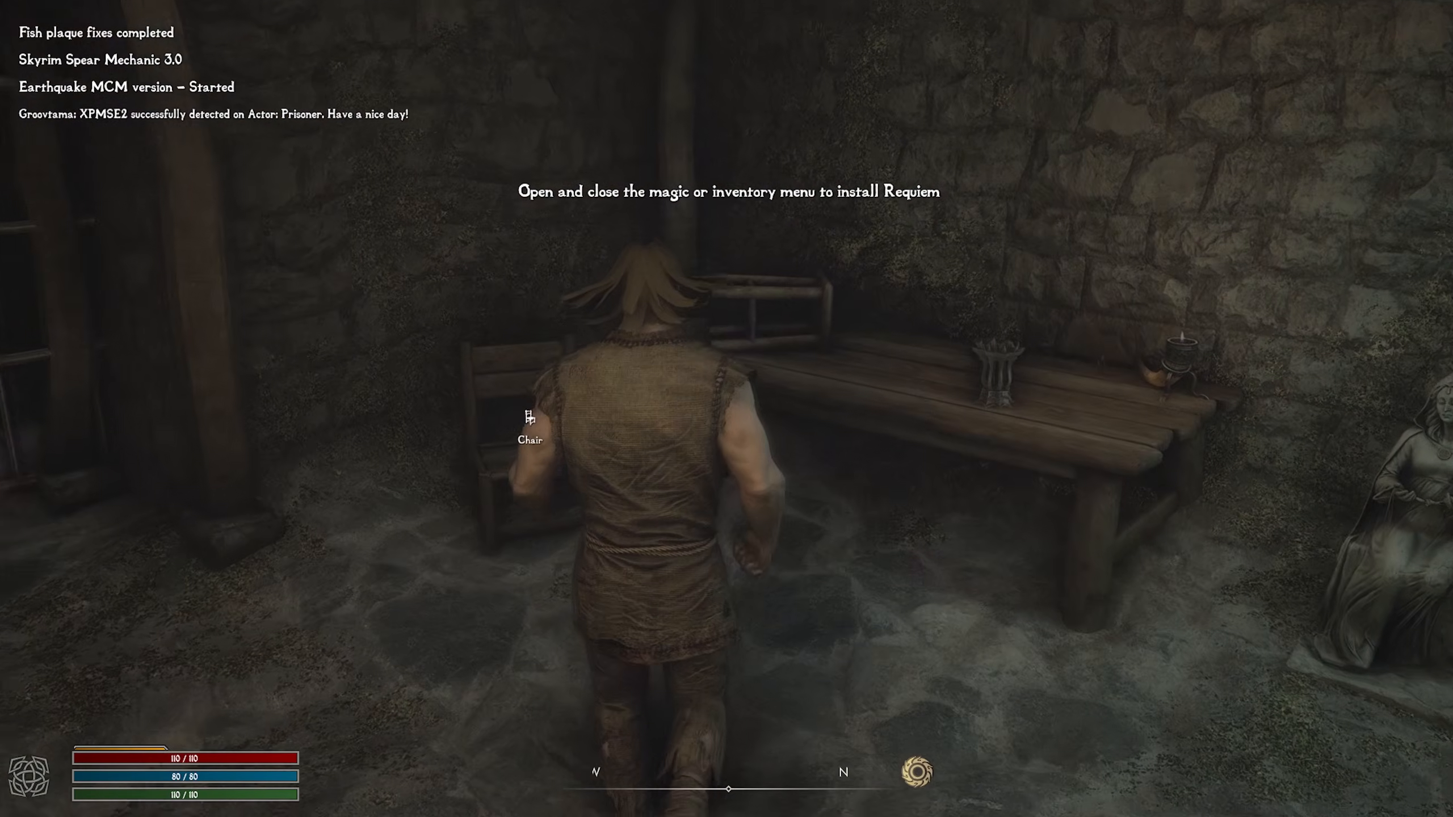
pyautogui.click(688, 468)
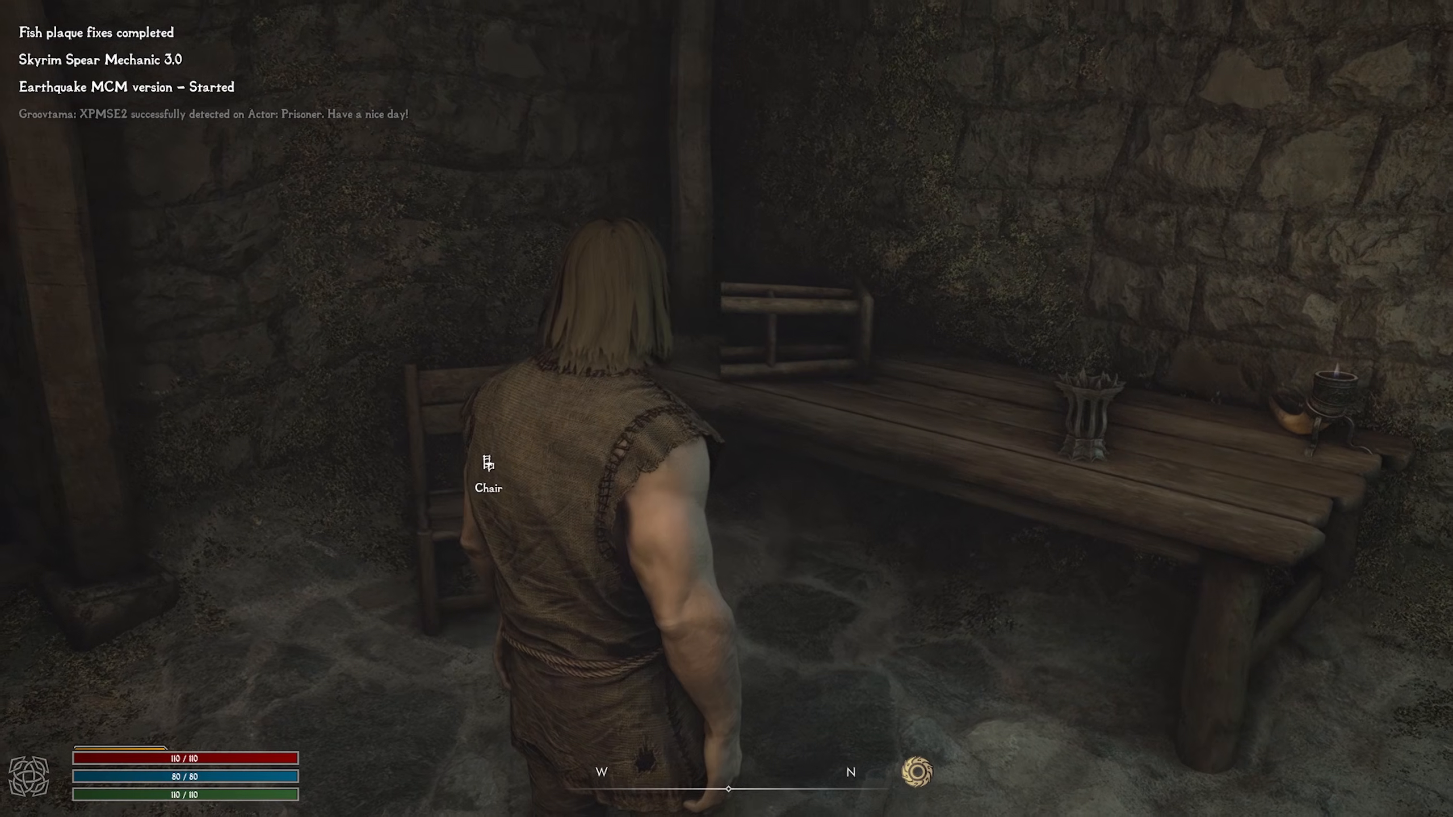
# Open and close the inventory, and start the Requiem installation.
pyautogui.press('i')
pyautogui.press('Tab')
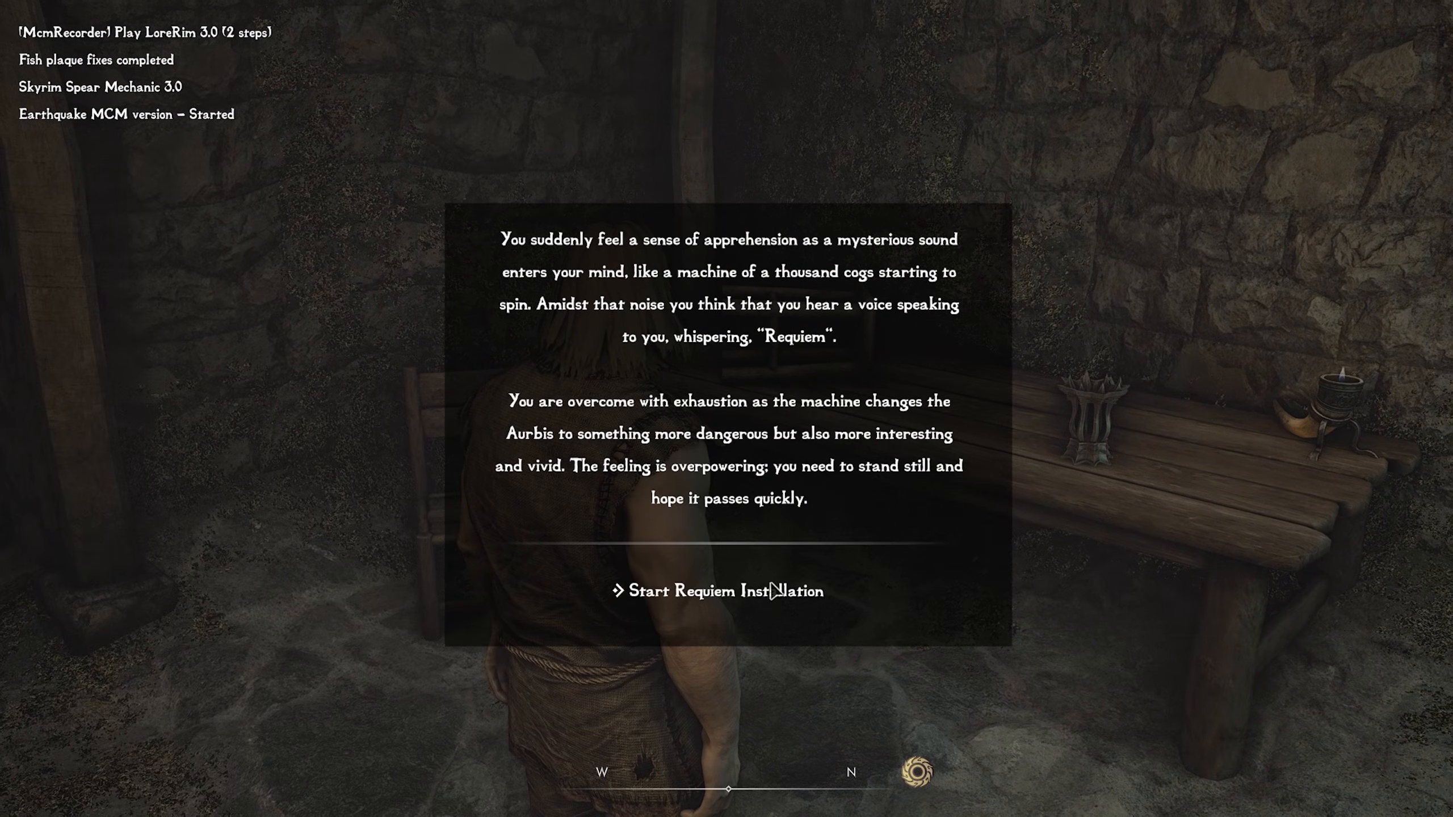
pyautogui.click(701, 590)
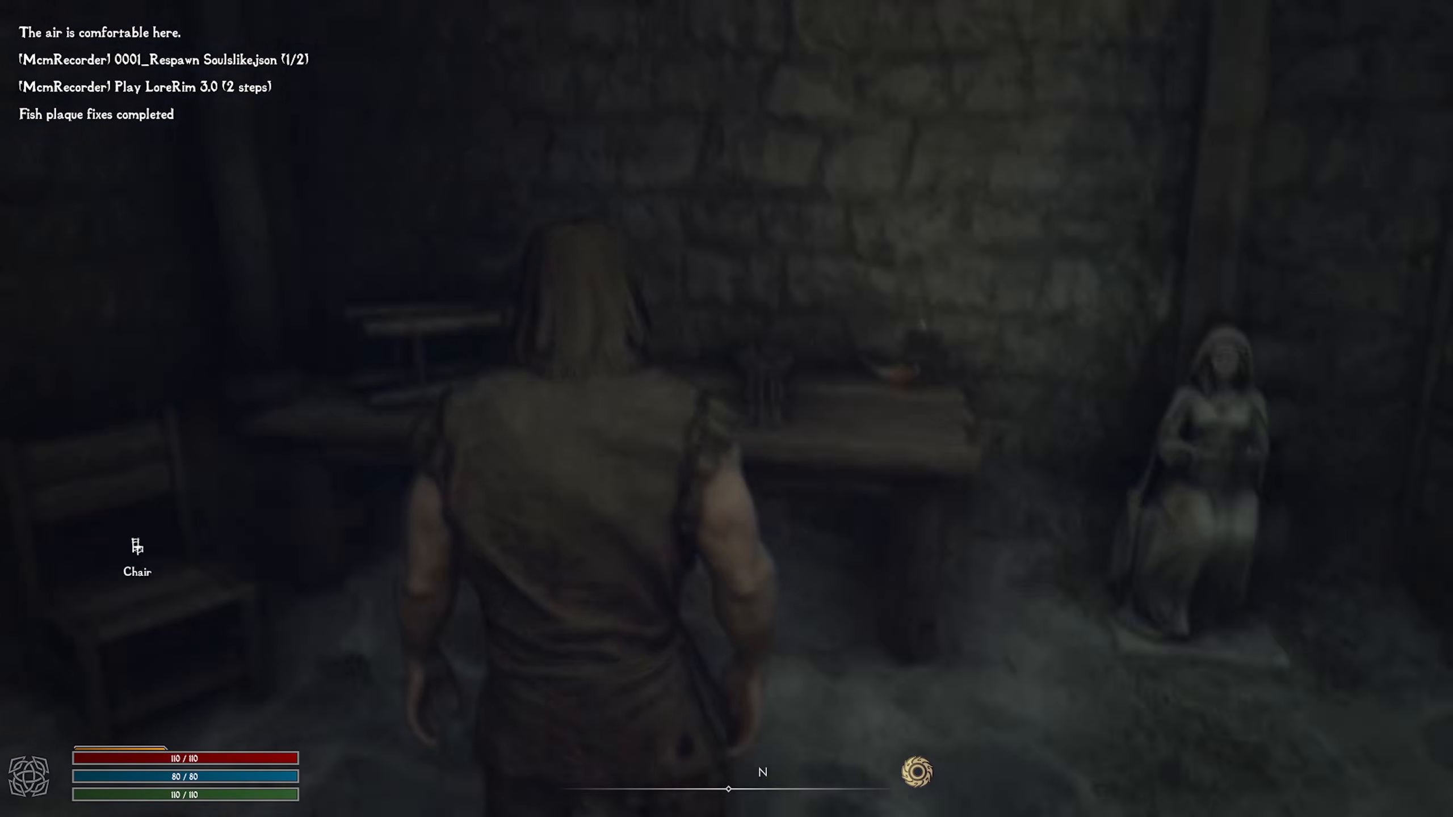
pyautogui.press('w')
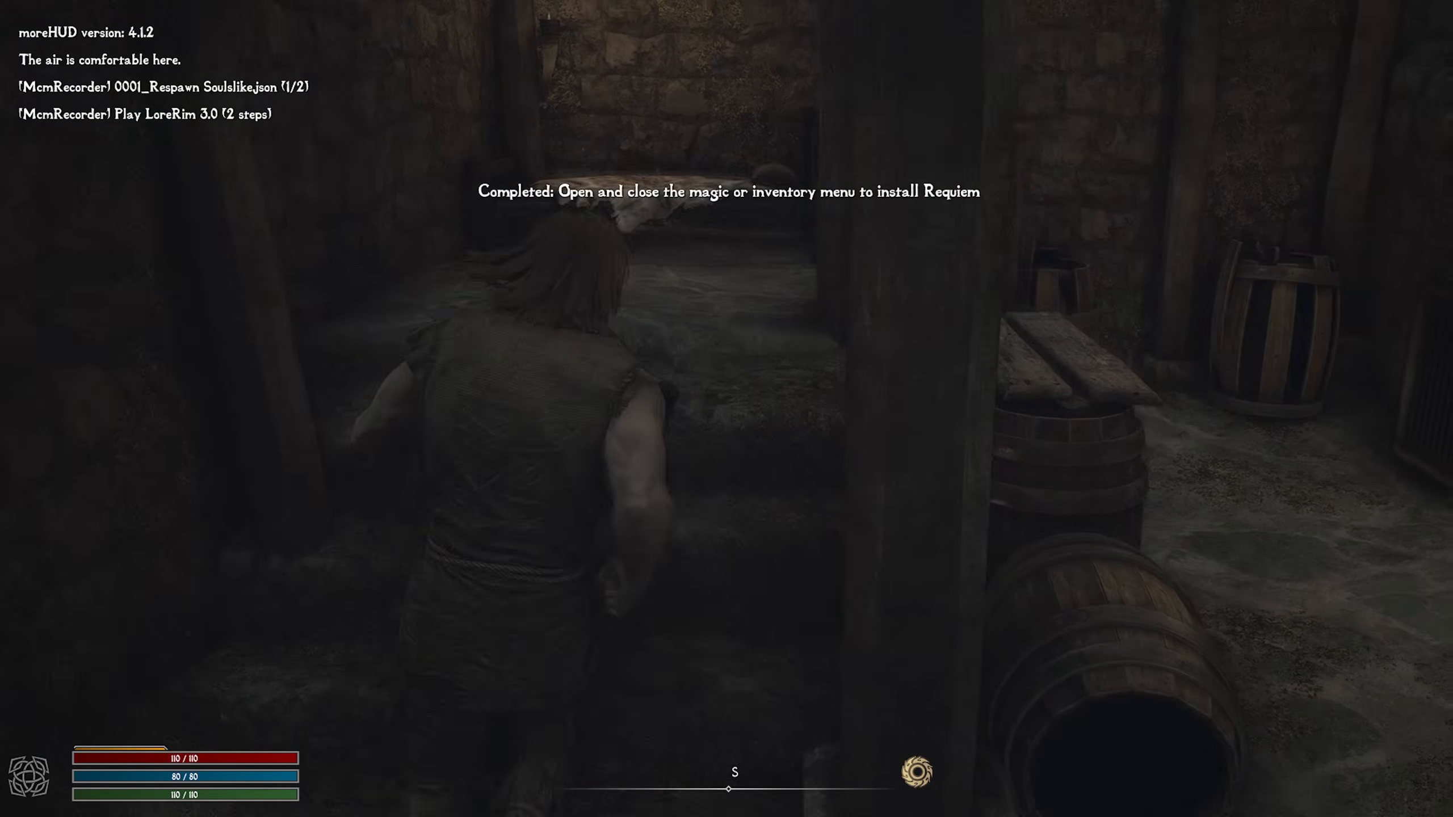
pyautogui.press('w')
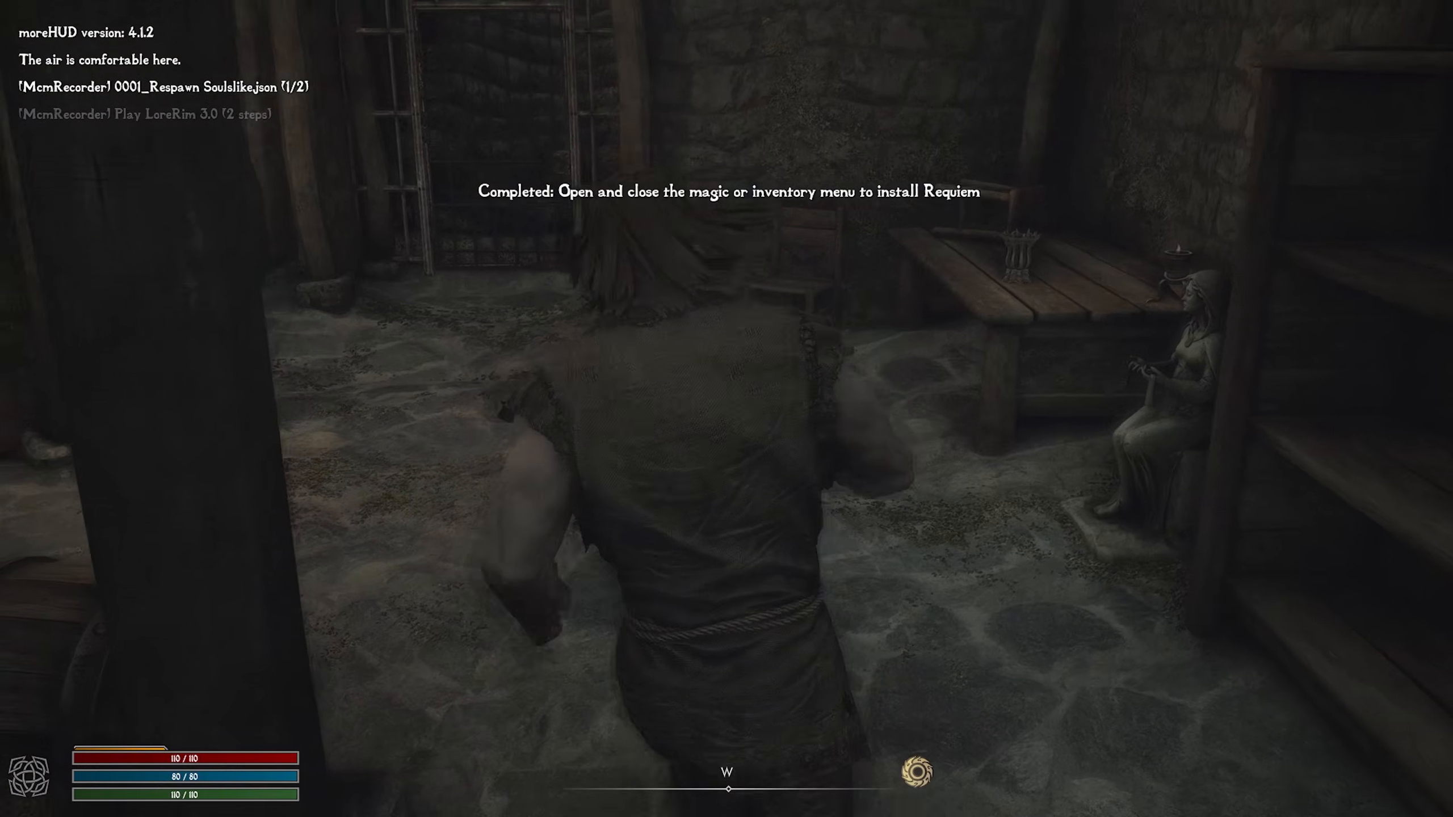
pyautogui.press('w')
pyautogui.press('s')
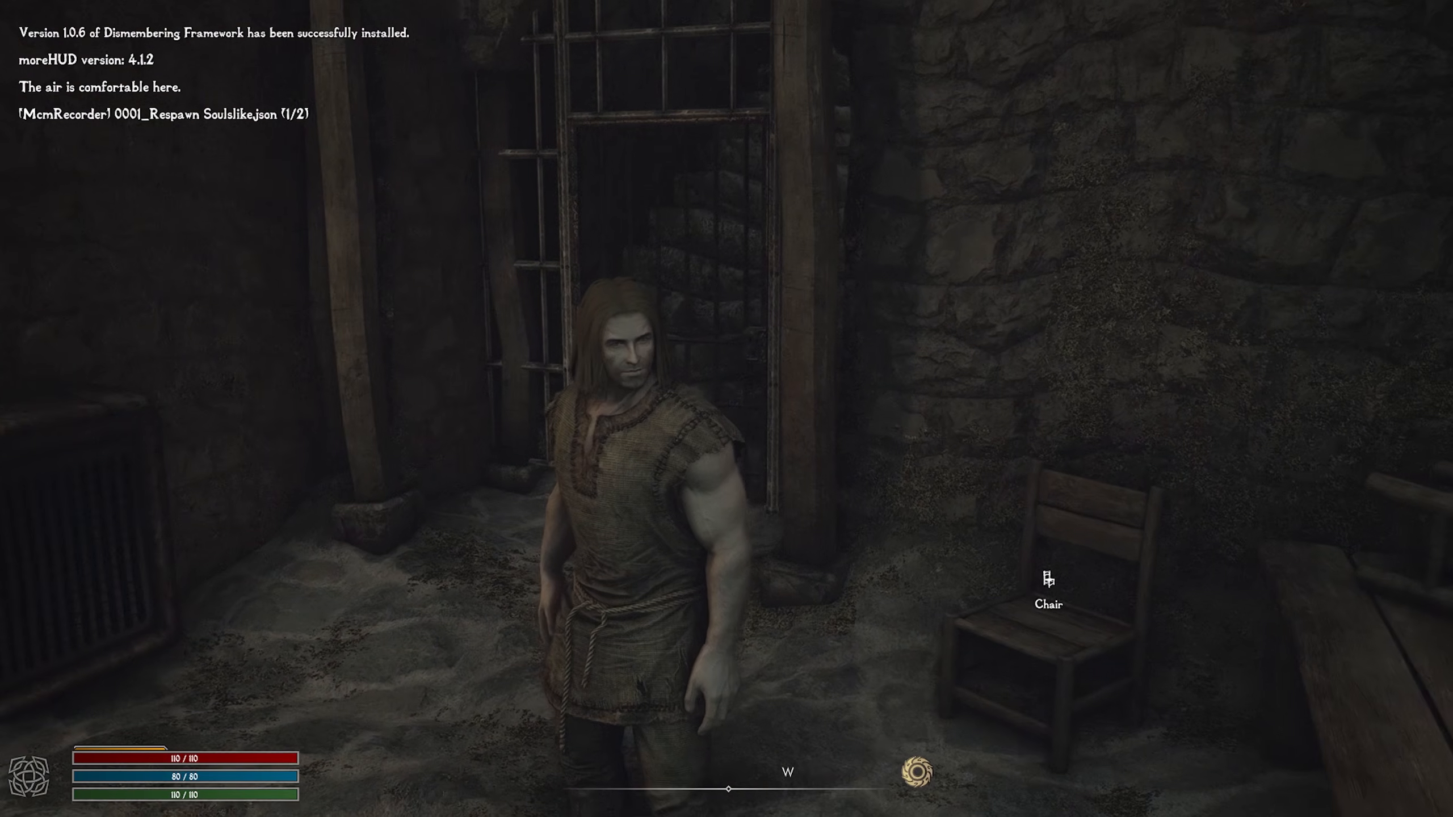
pyautogui.press('s')
pyautogui.press('w')
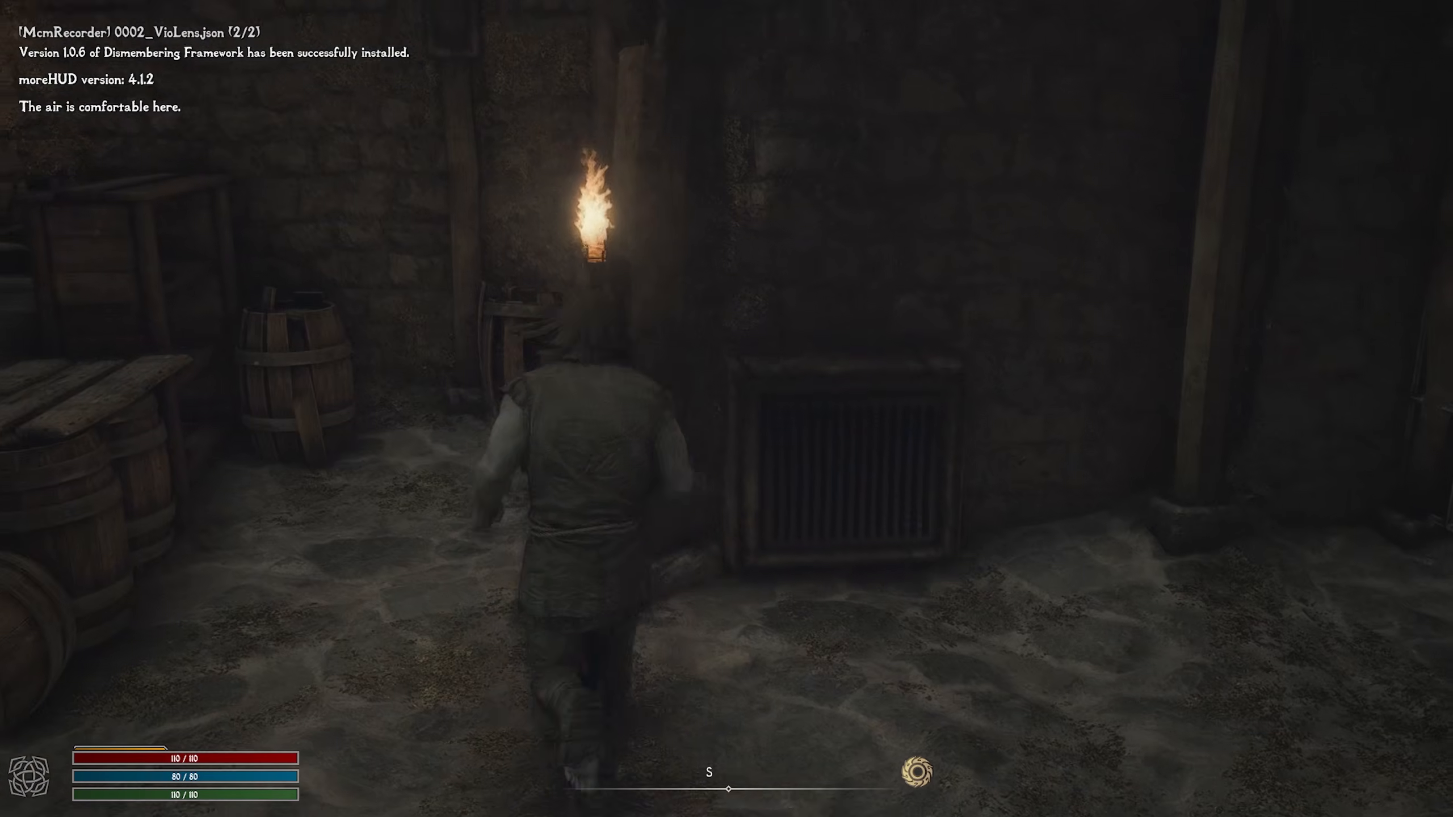
pyautogui.press('w')
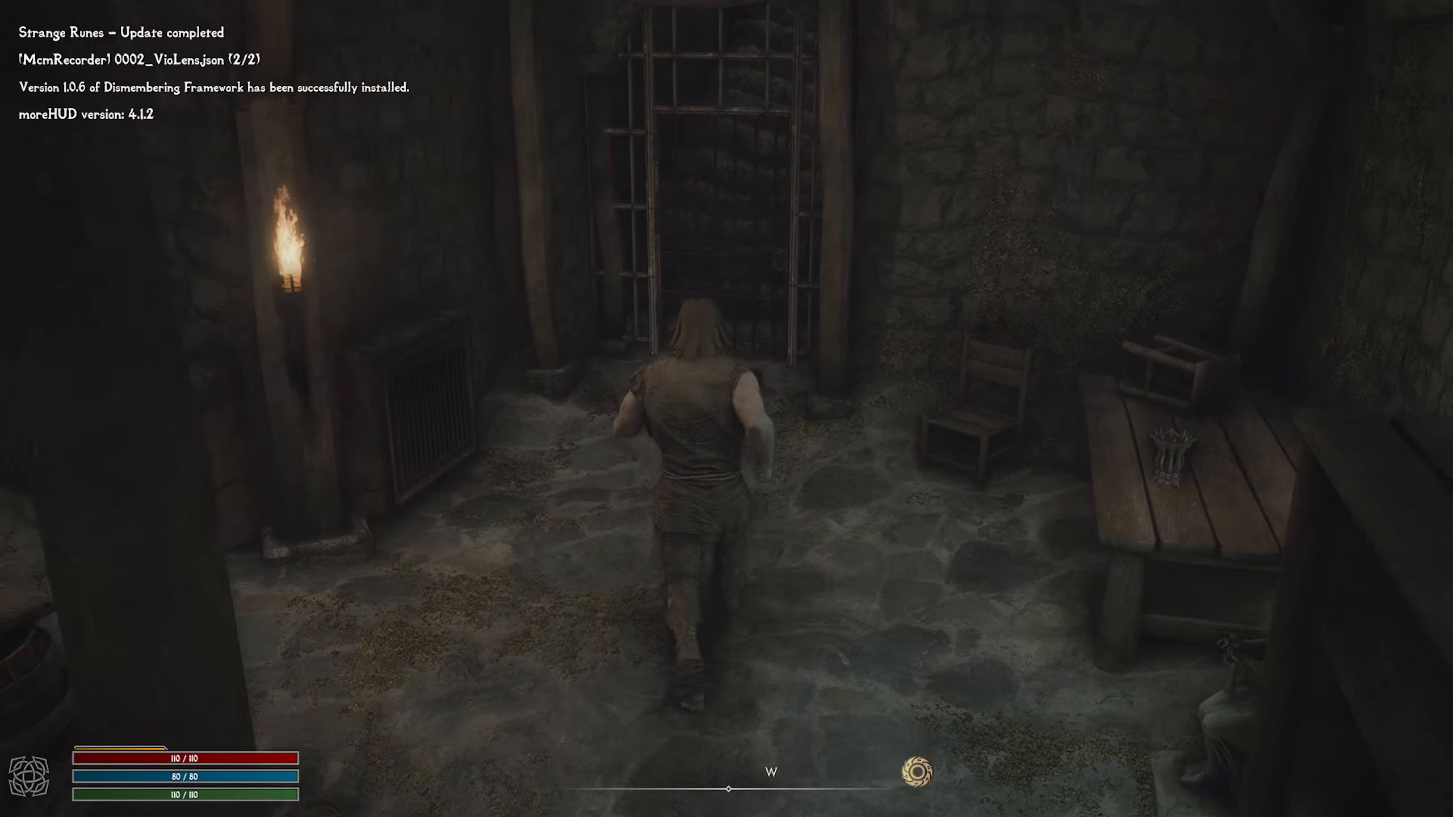
pyautogui.press('w')
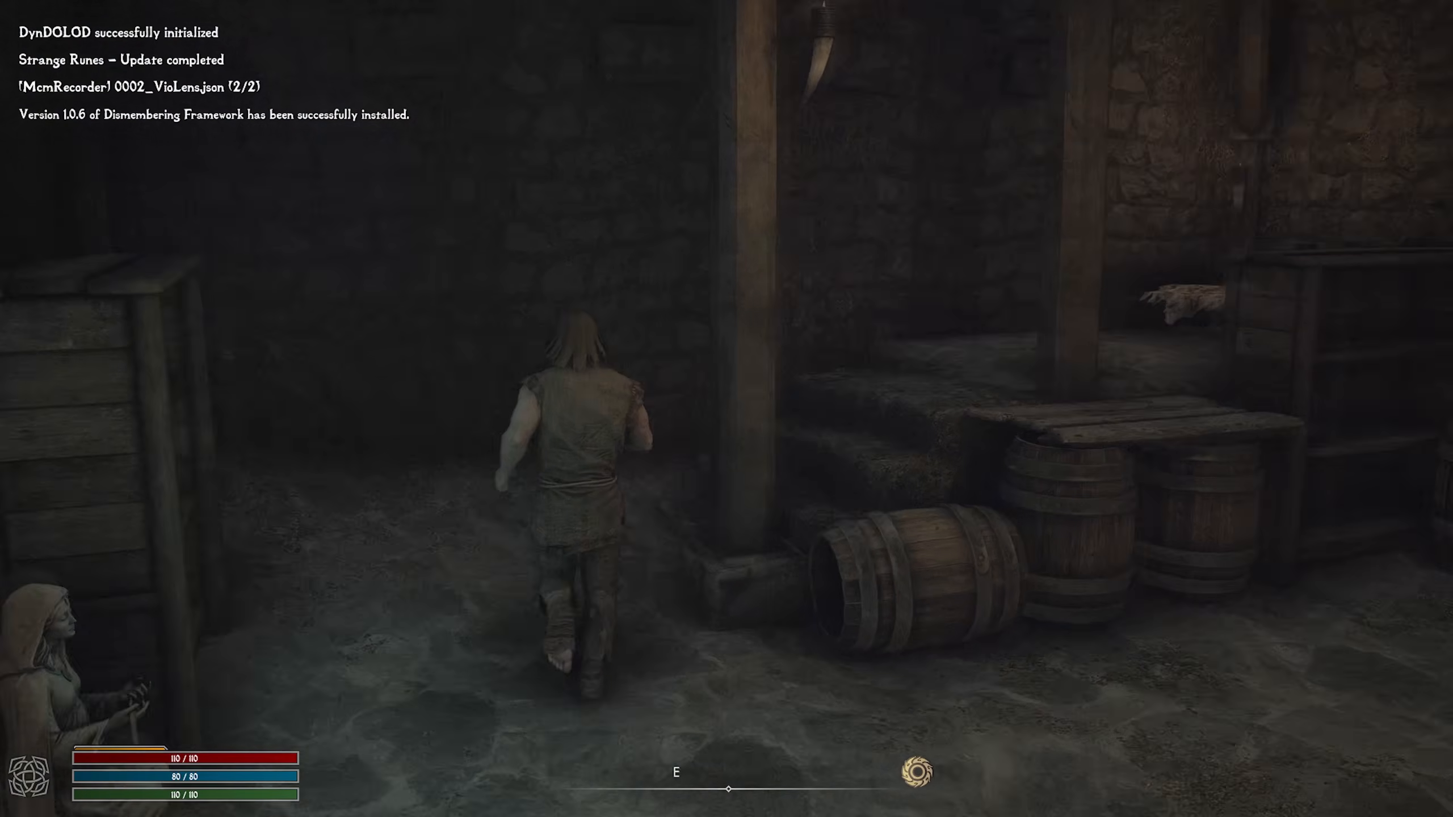
pyautogui.press('w')
pyautogui.press('w')
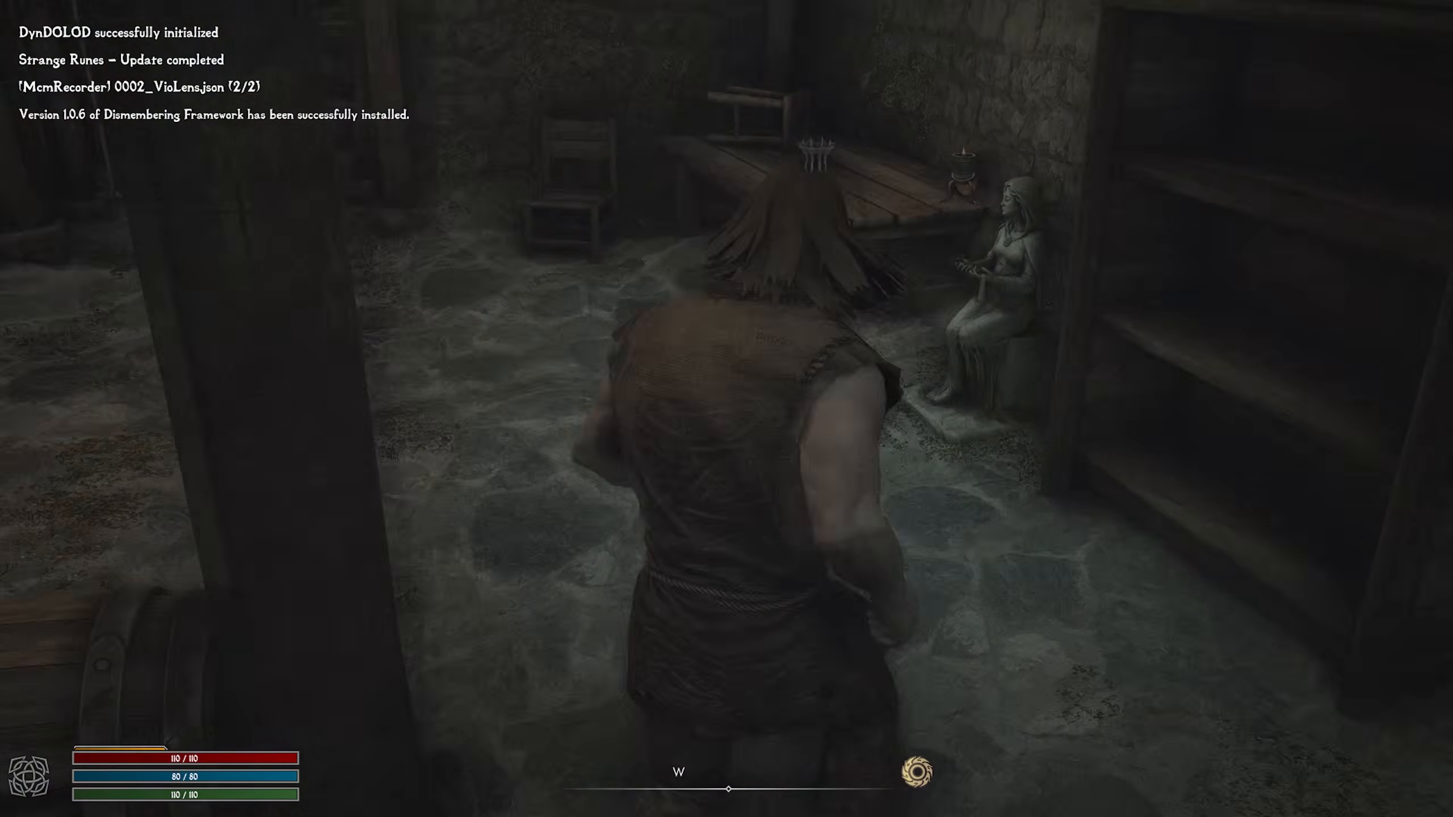
pyautogui.press('e')
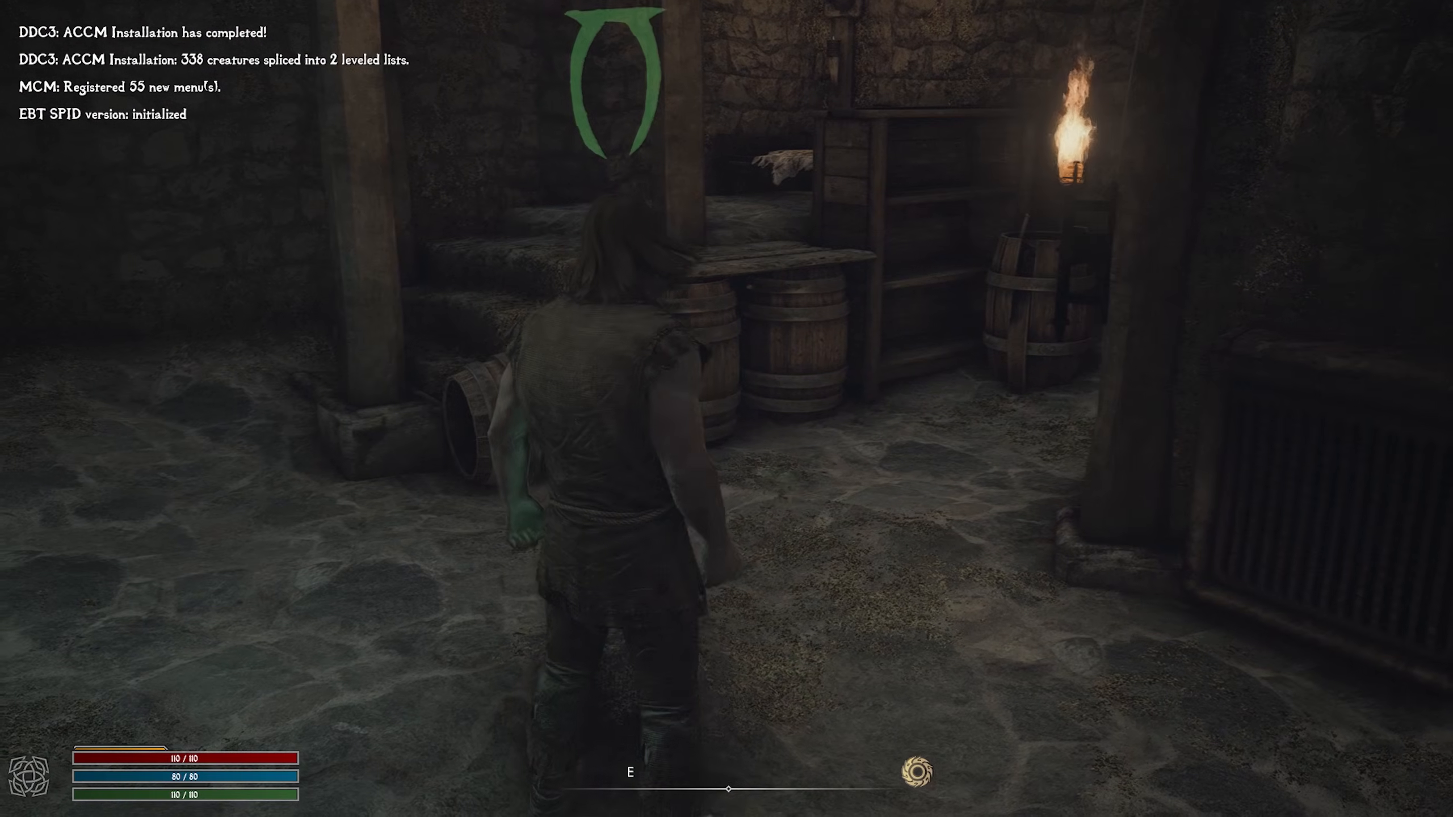
pyautogui.press('w')
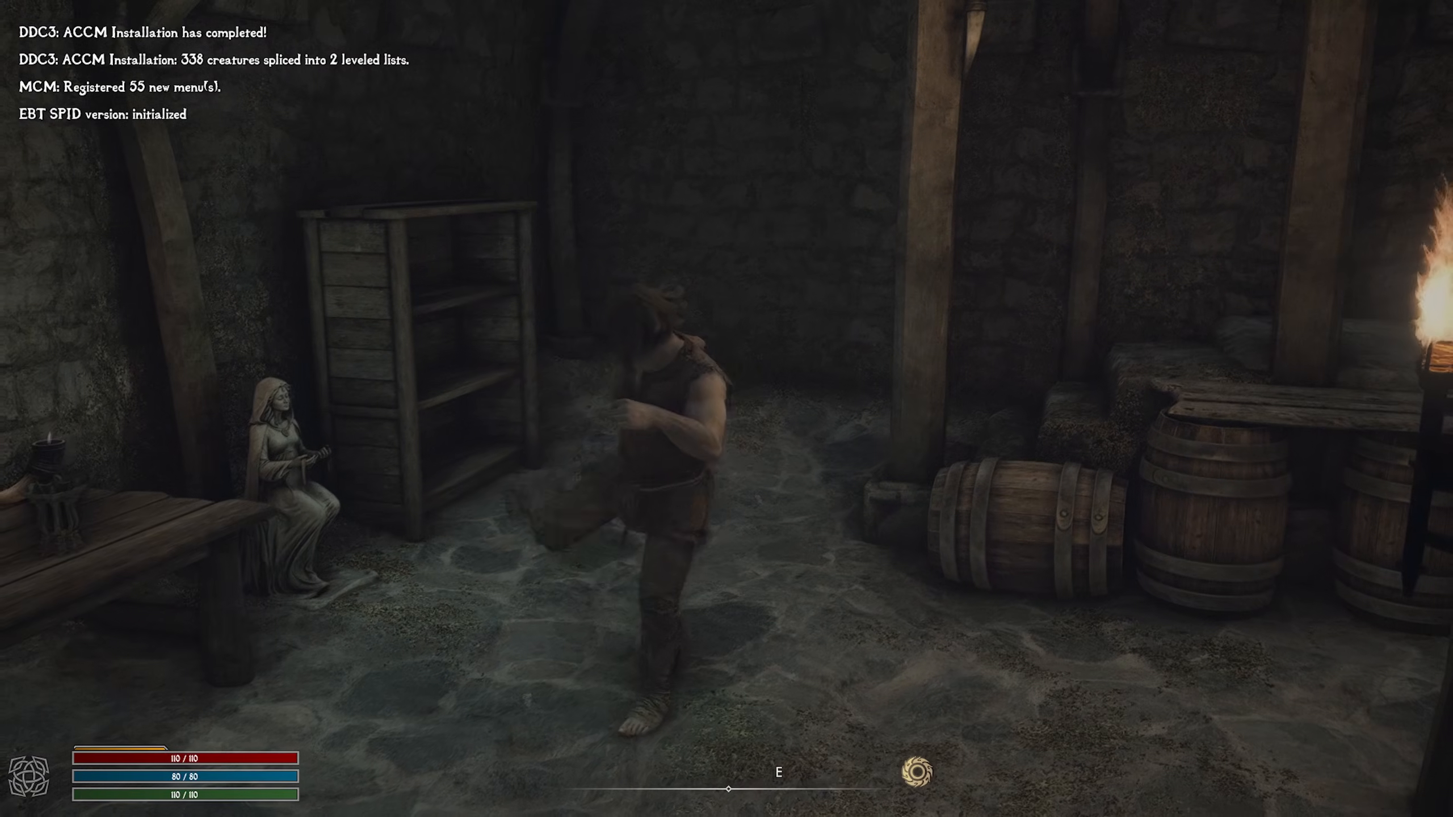
pyautogui.press('a')
pyautogui.press('w')
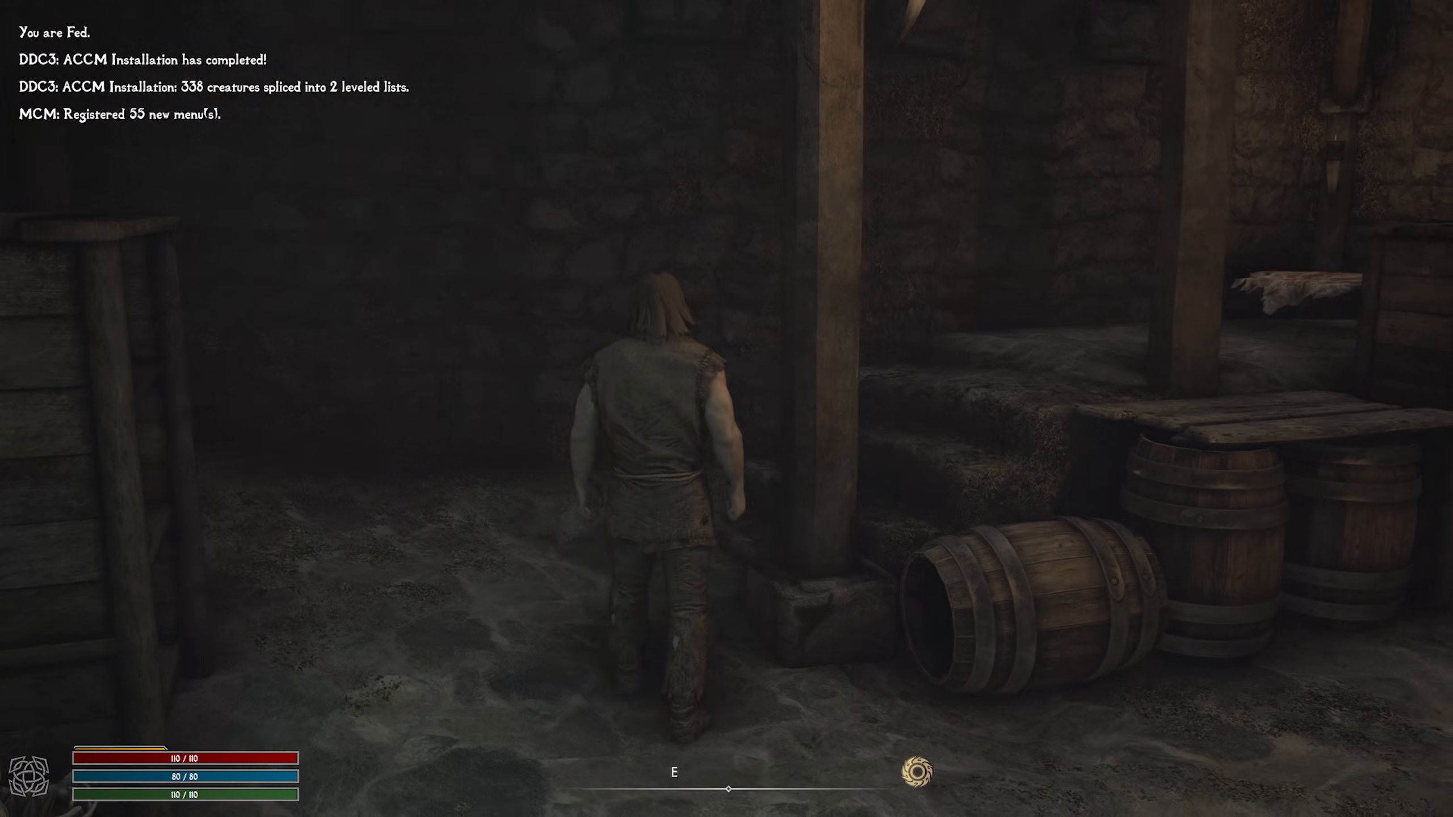
pyautogui.press('w')
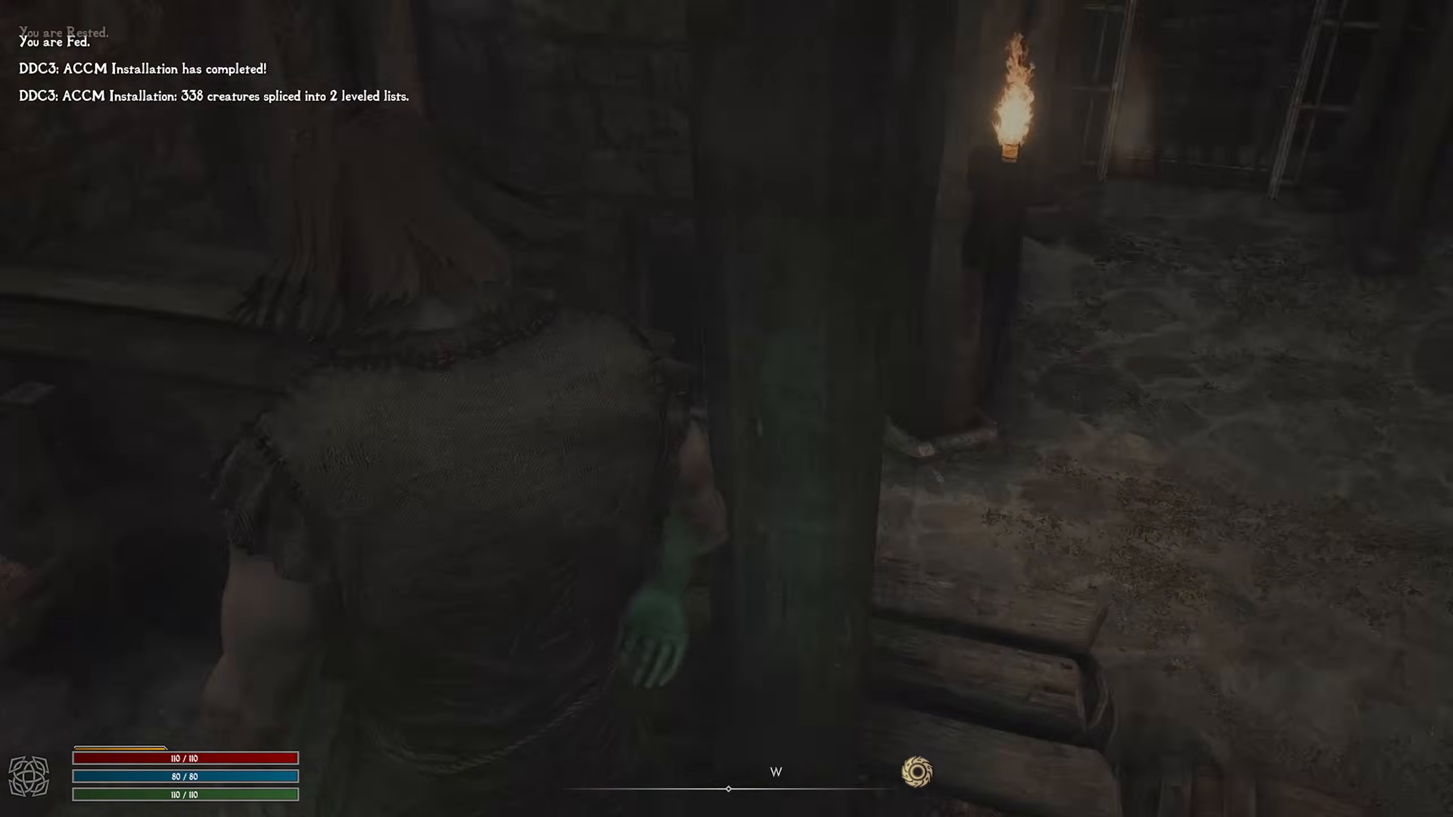
pyautogui.press('w')
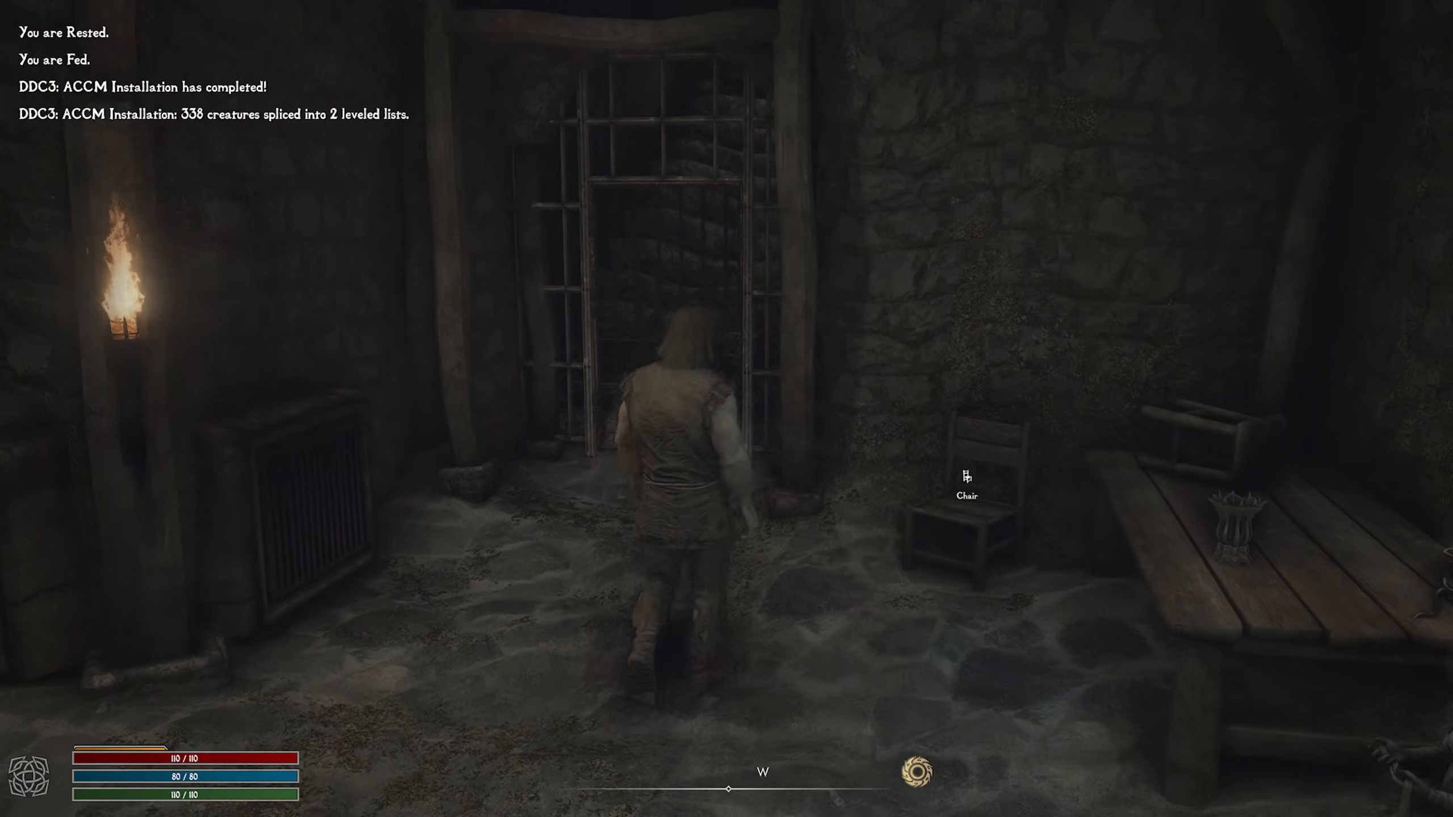
pyautogui.press('s')
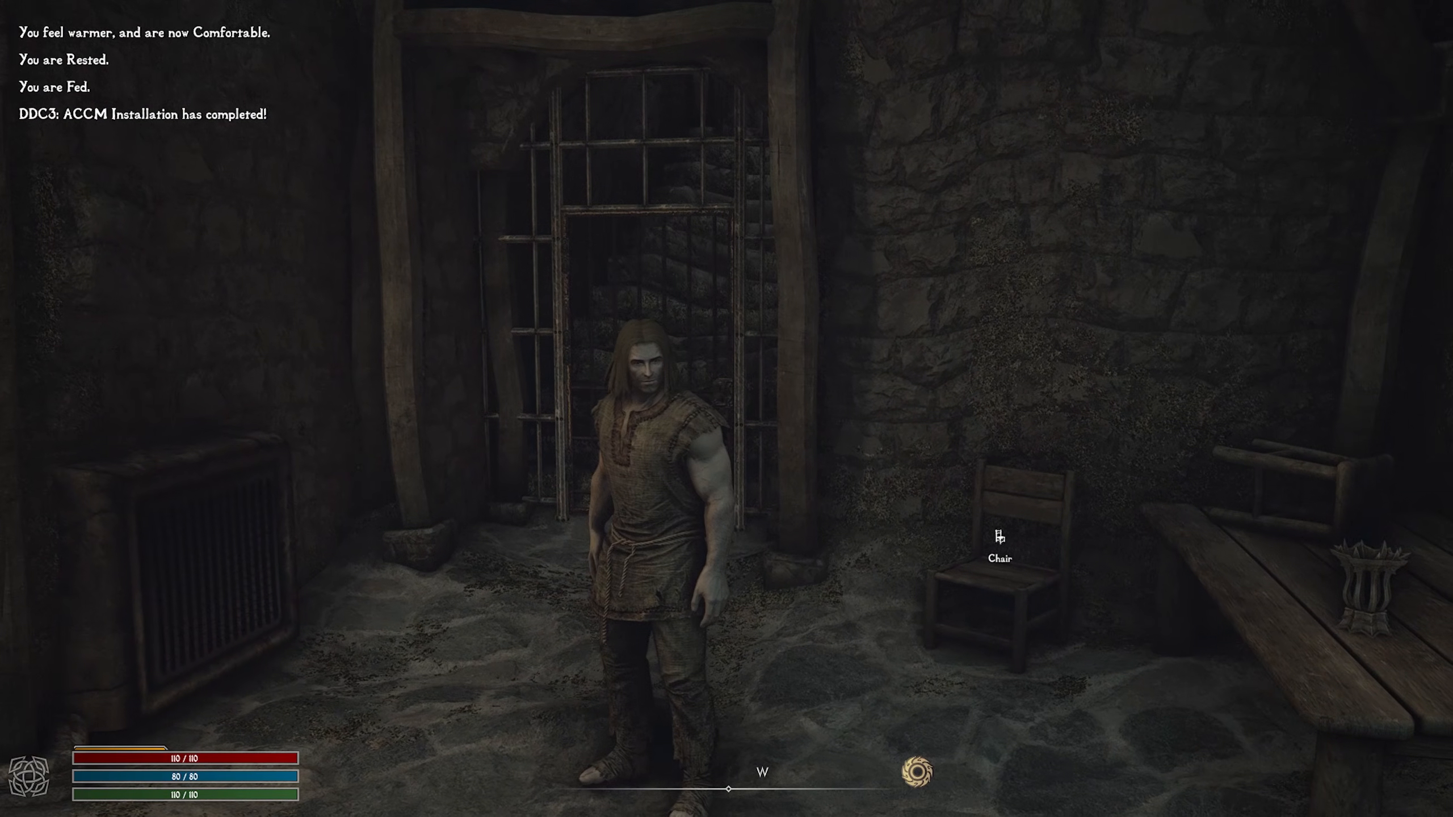